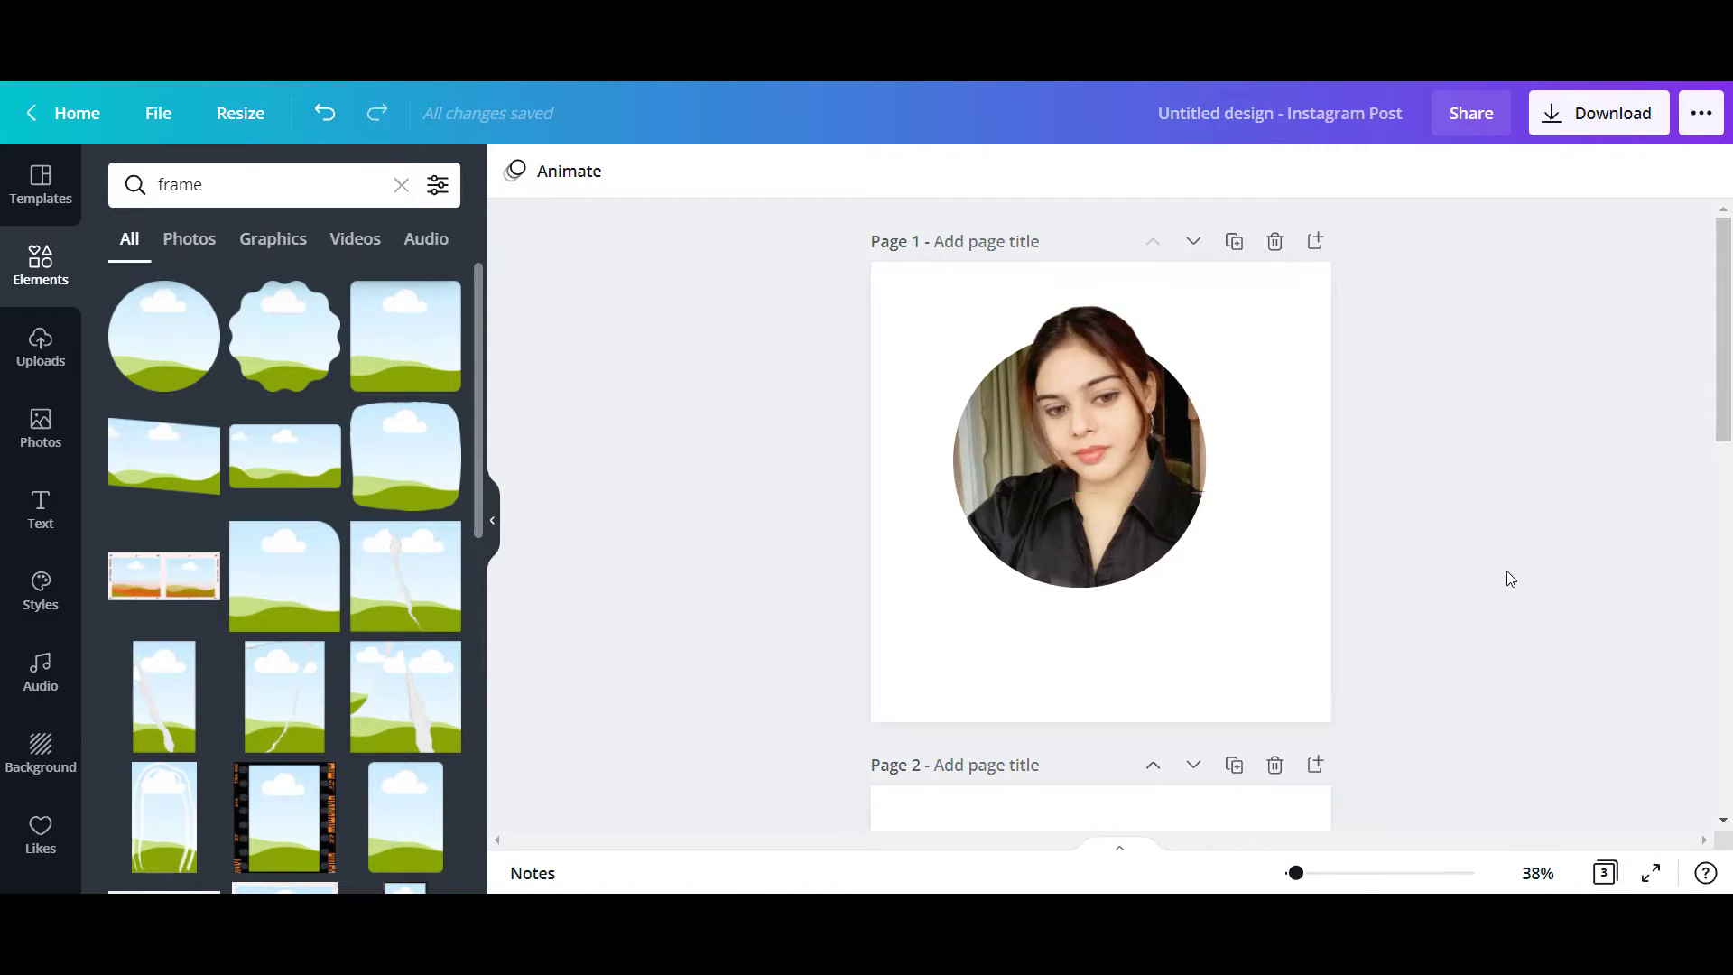
Step: Scroll the canvas past Pages 1 and 2 until the empty Page 3 is fully visible
scroll(1338, 476, "down", 3)
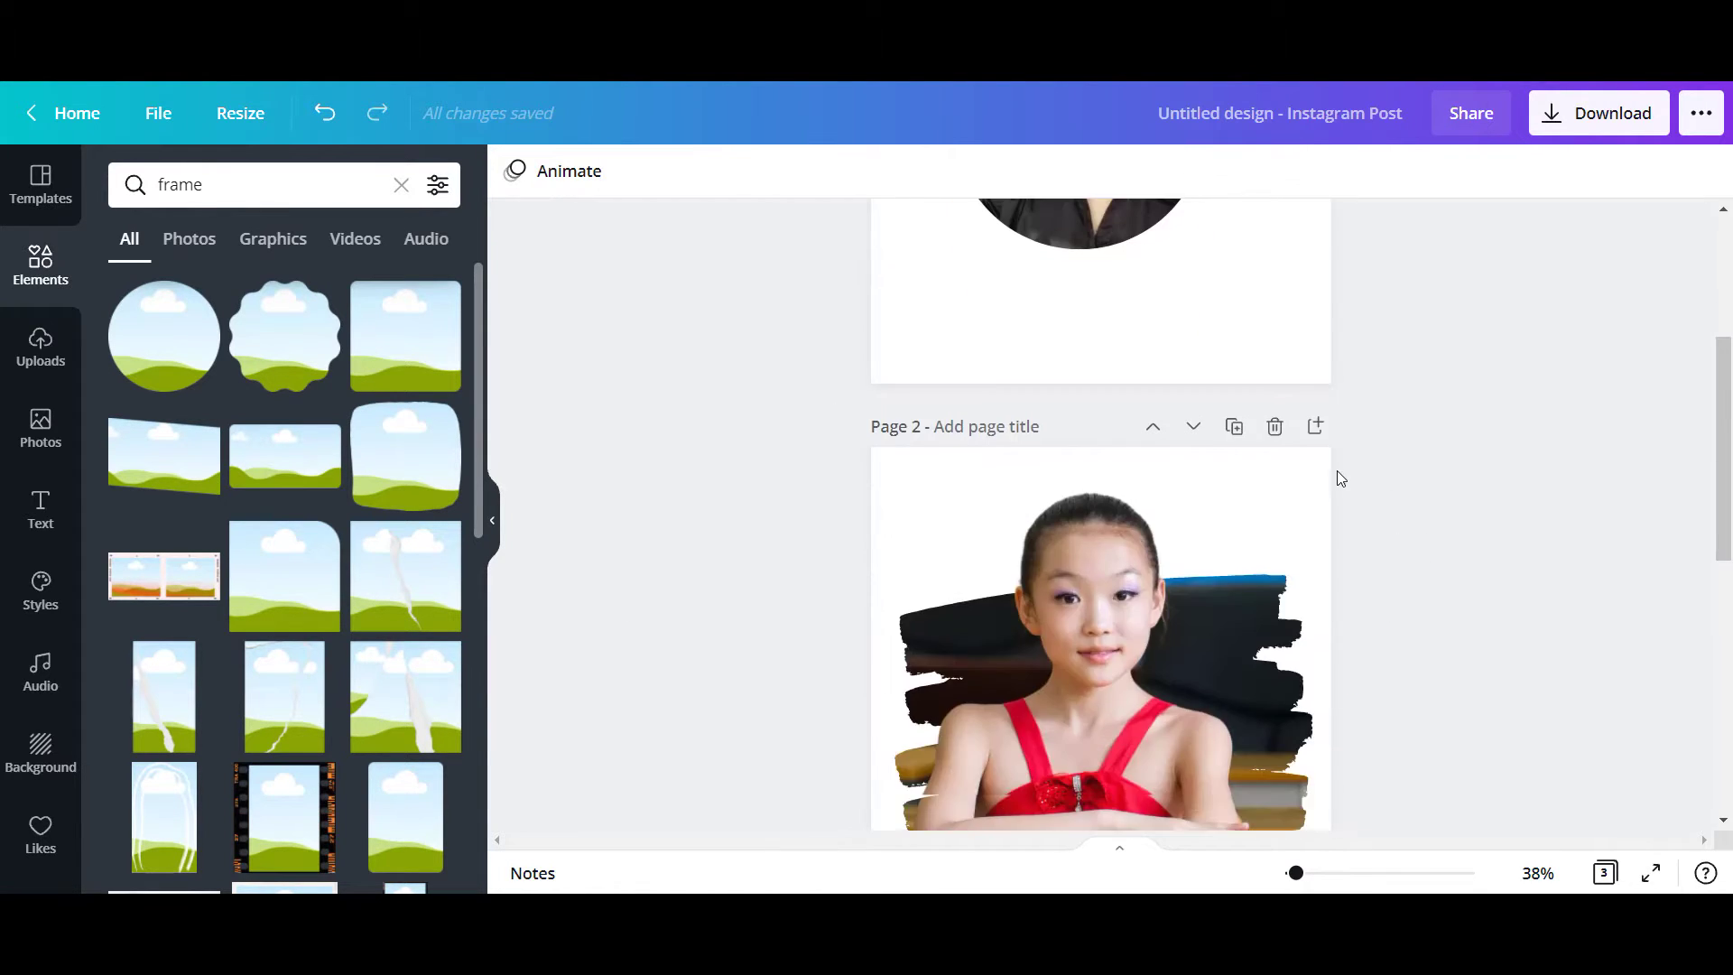
scroll(1338, 475, "up", 3)
scroll(1555, 650, "down", 5)
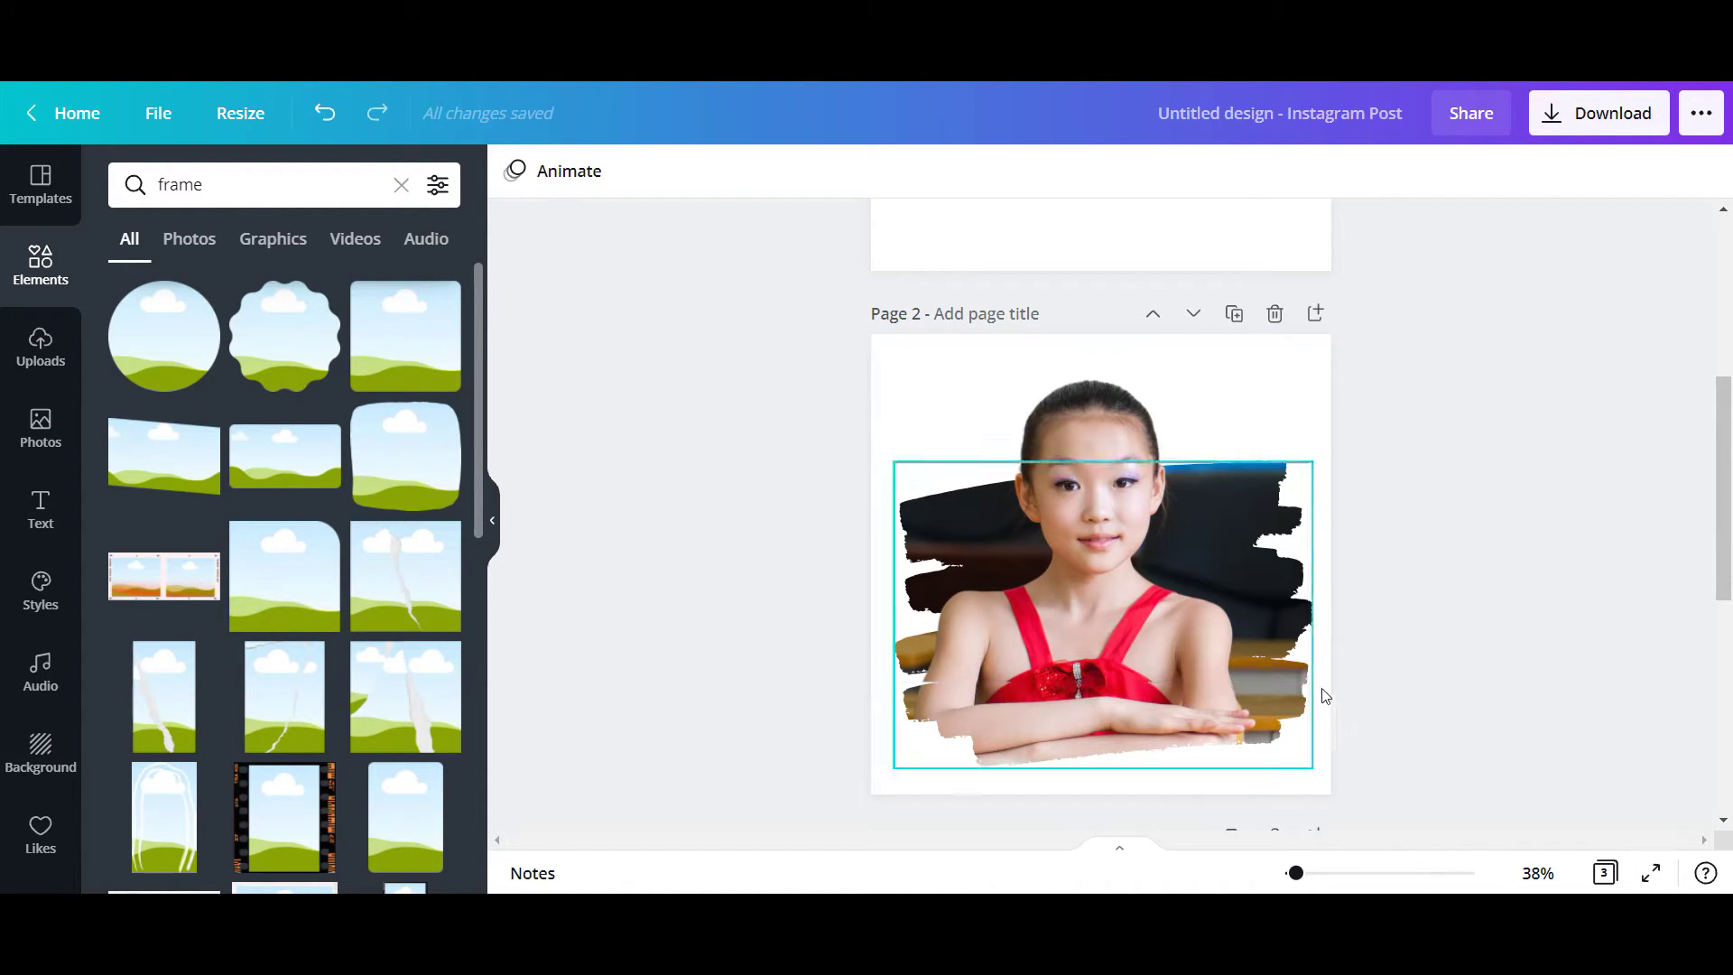
scroll(1390, 573, "down", 3)
scroll(1398, 568, "up", 1)
scroll(1396, 565, "down", 3)
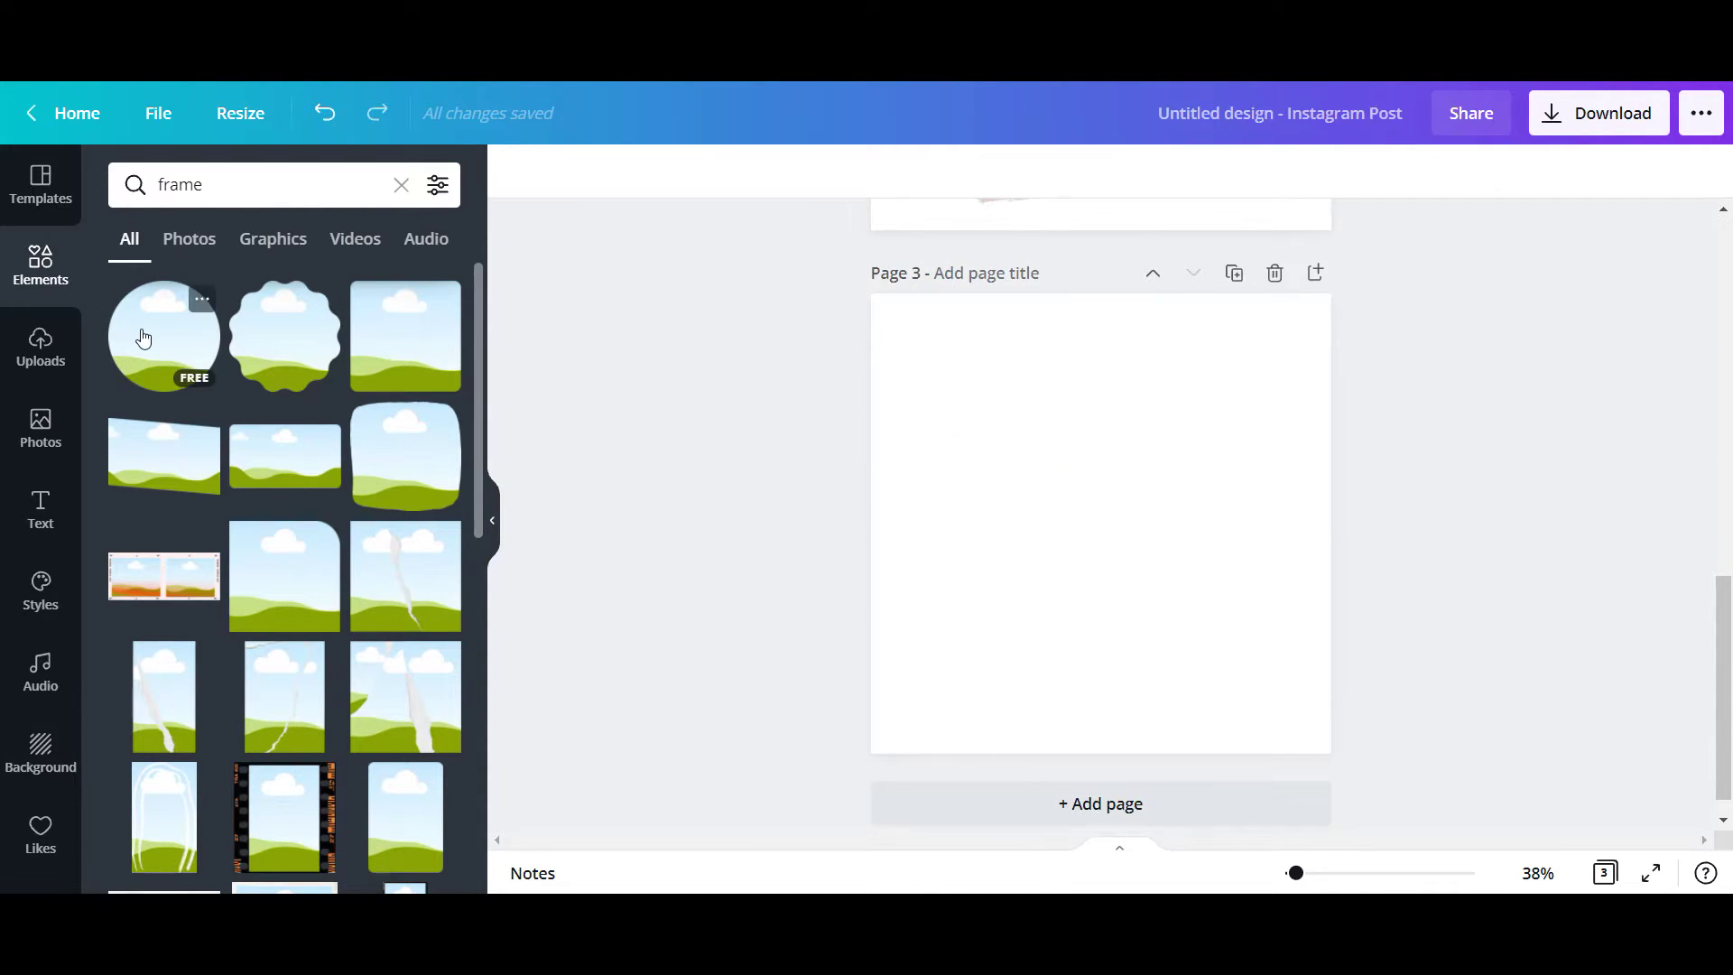
Step: Search Elements for 'frame' and place the circle frame at Page 3's top-right
left_click(257, 179)
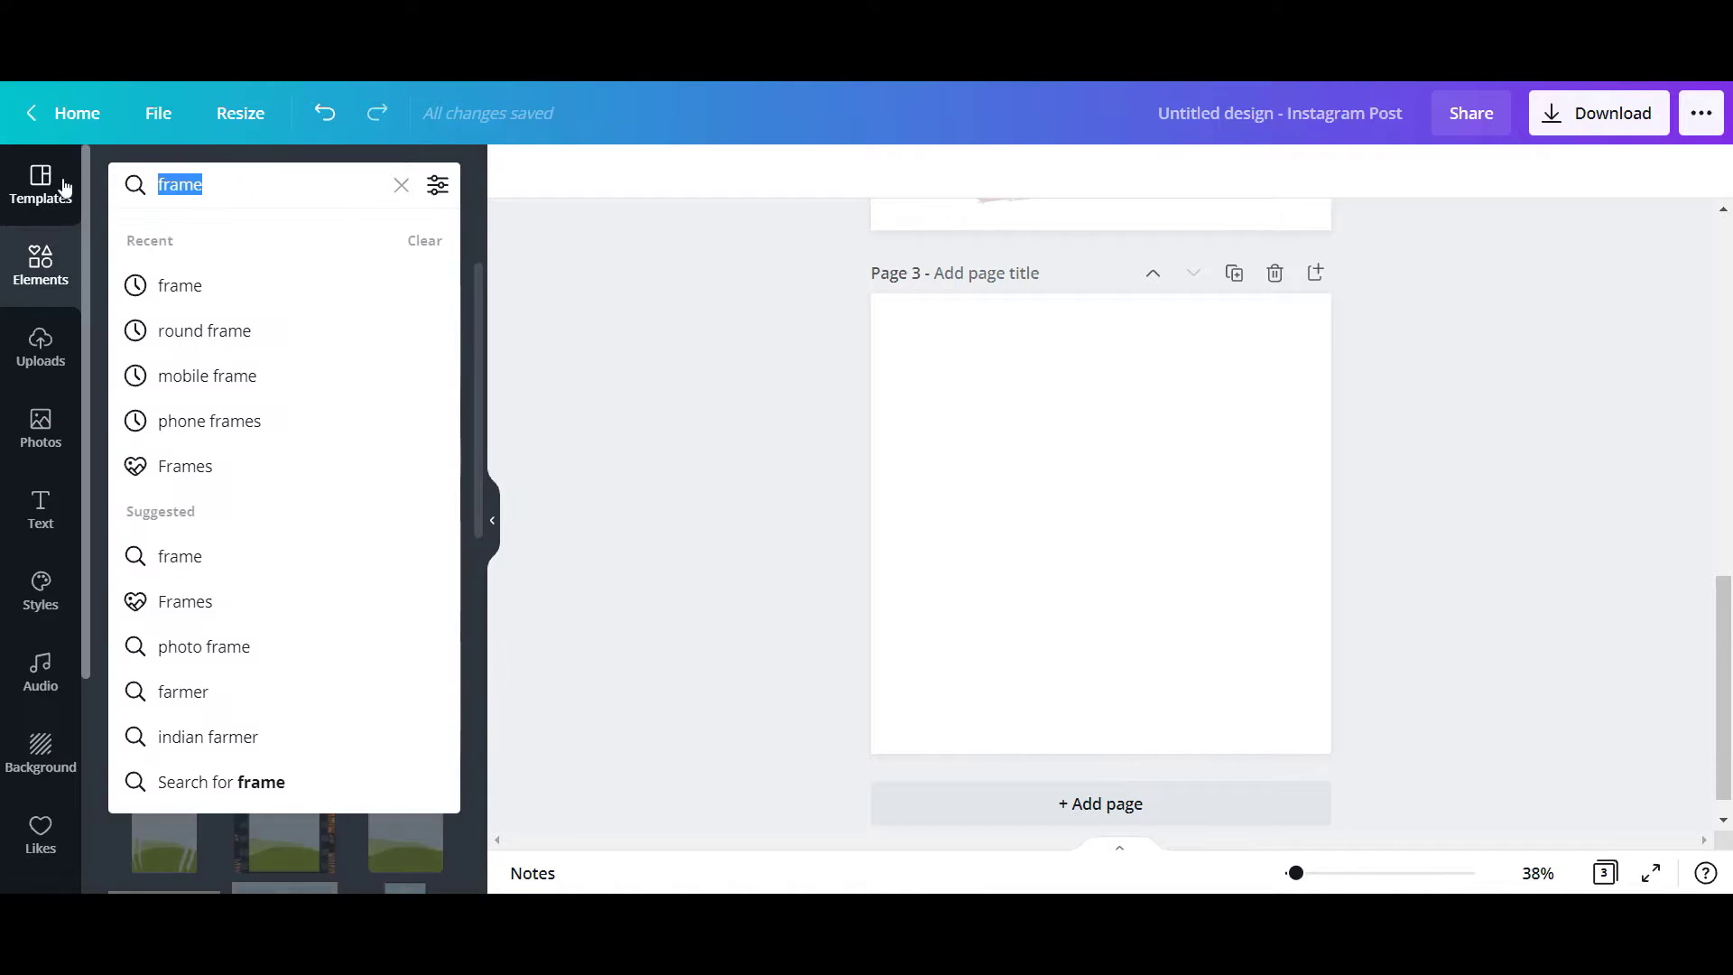
key("BackSpace")
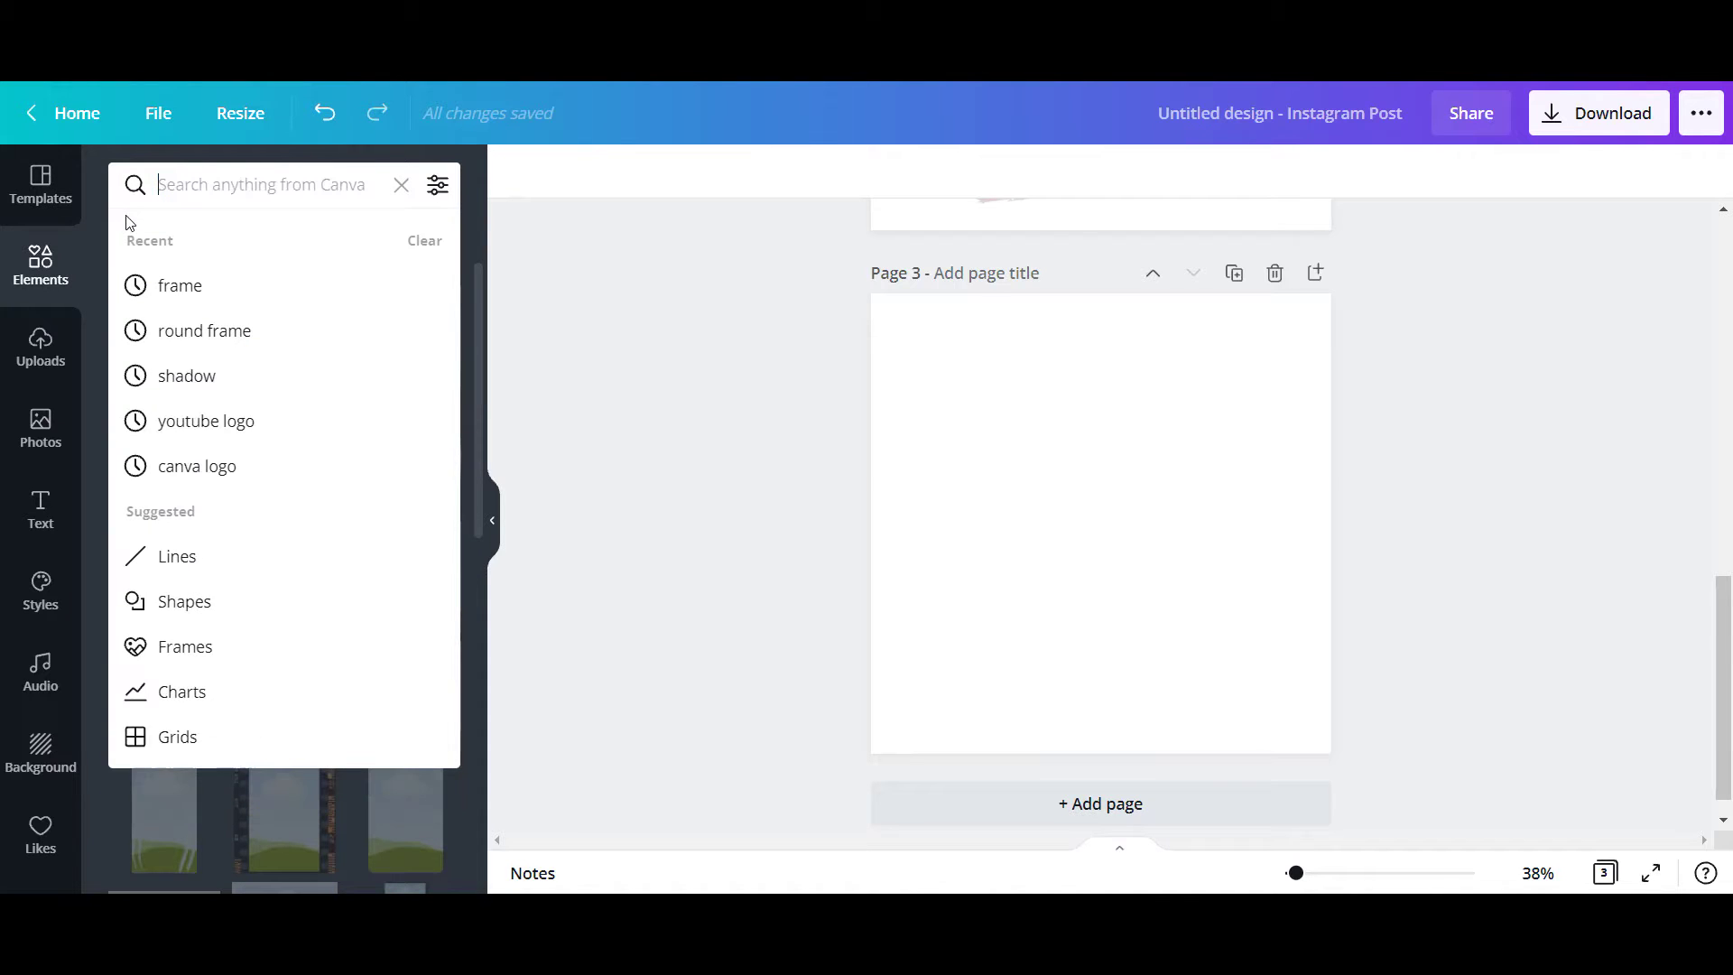
left_click(50, 269)
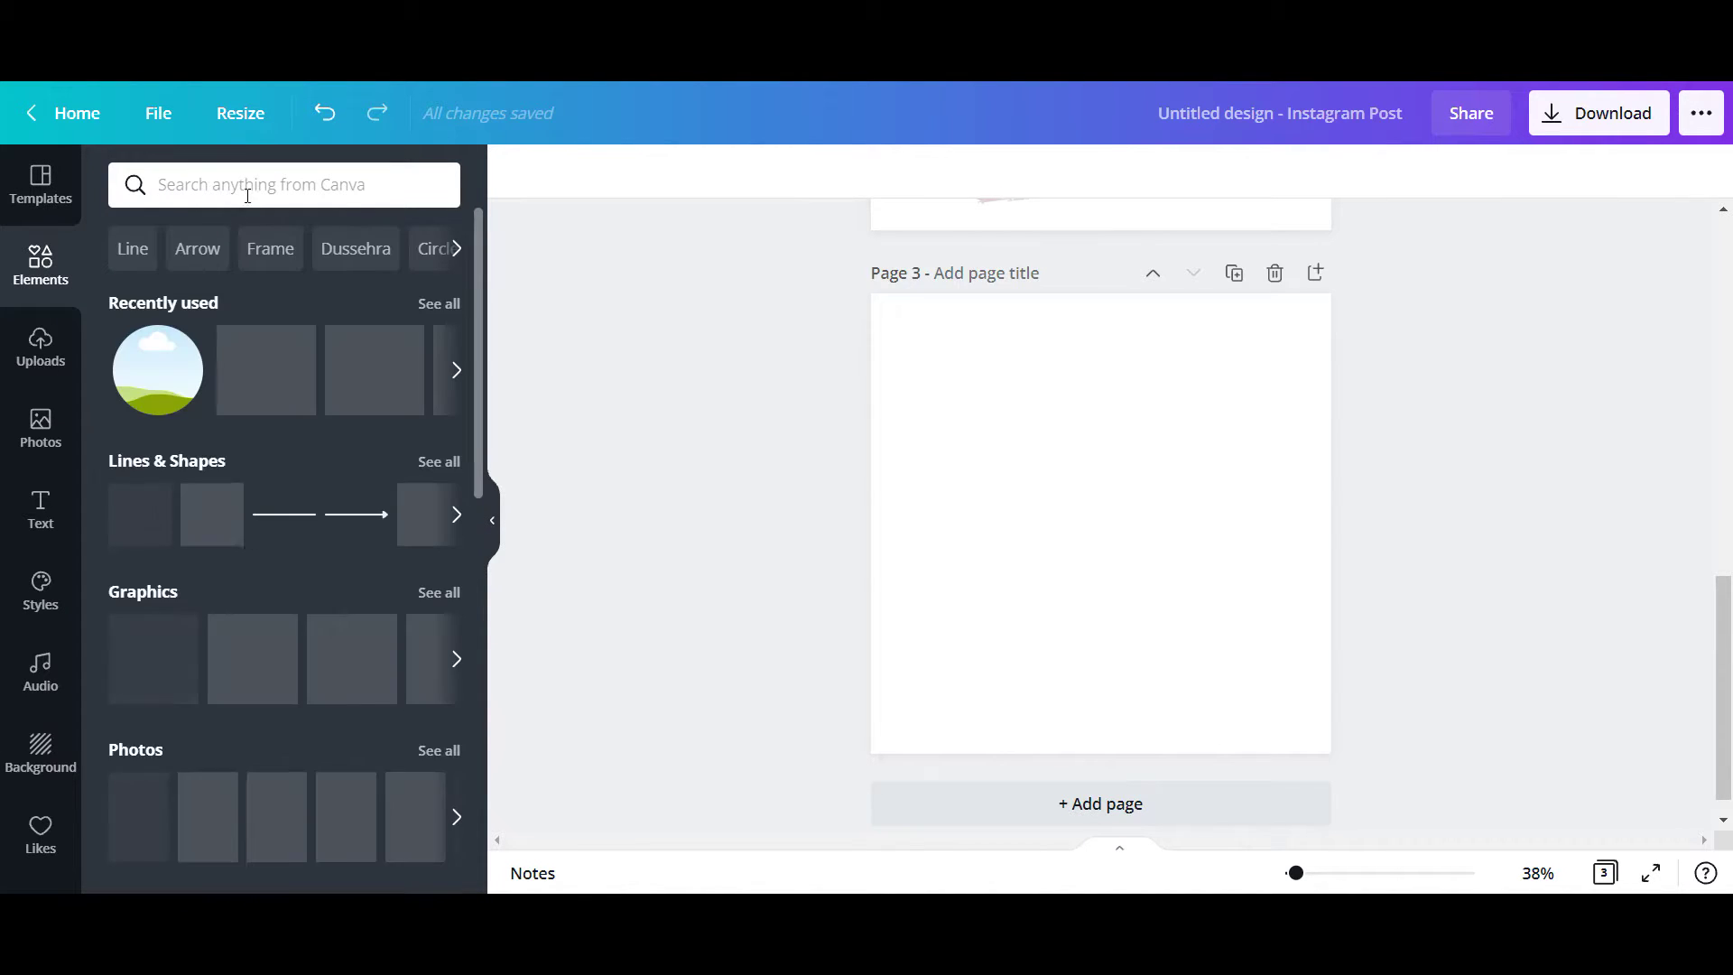
left_click(260, 179)
type("frame")
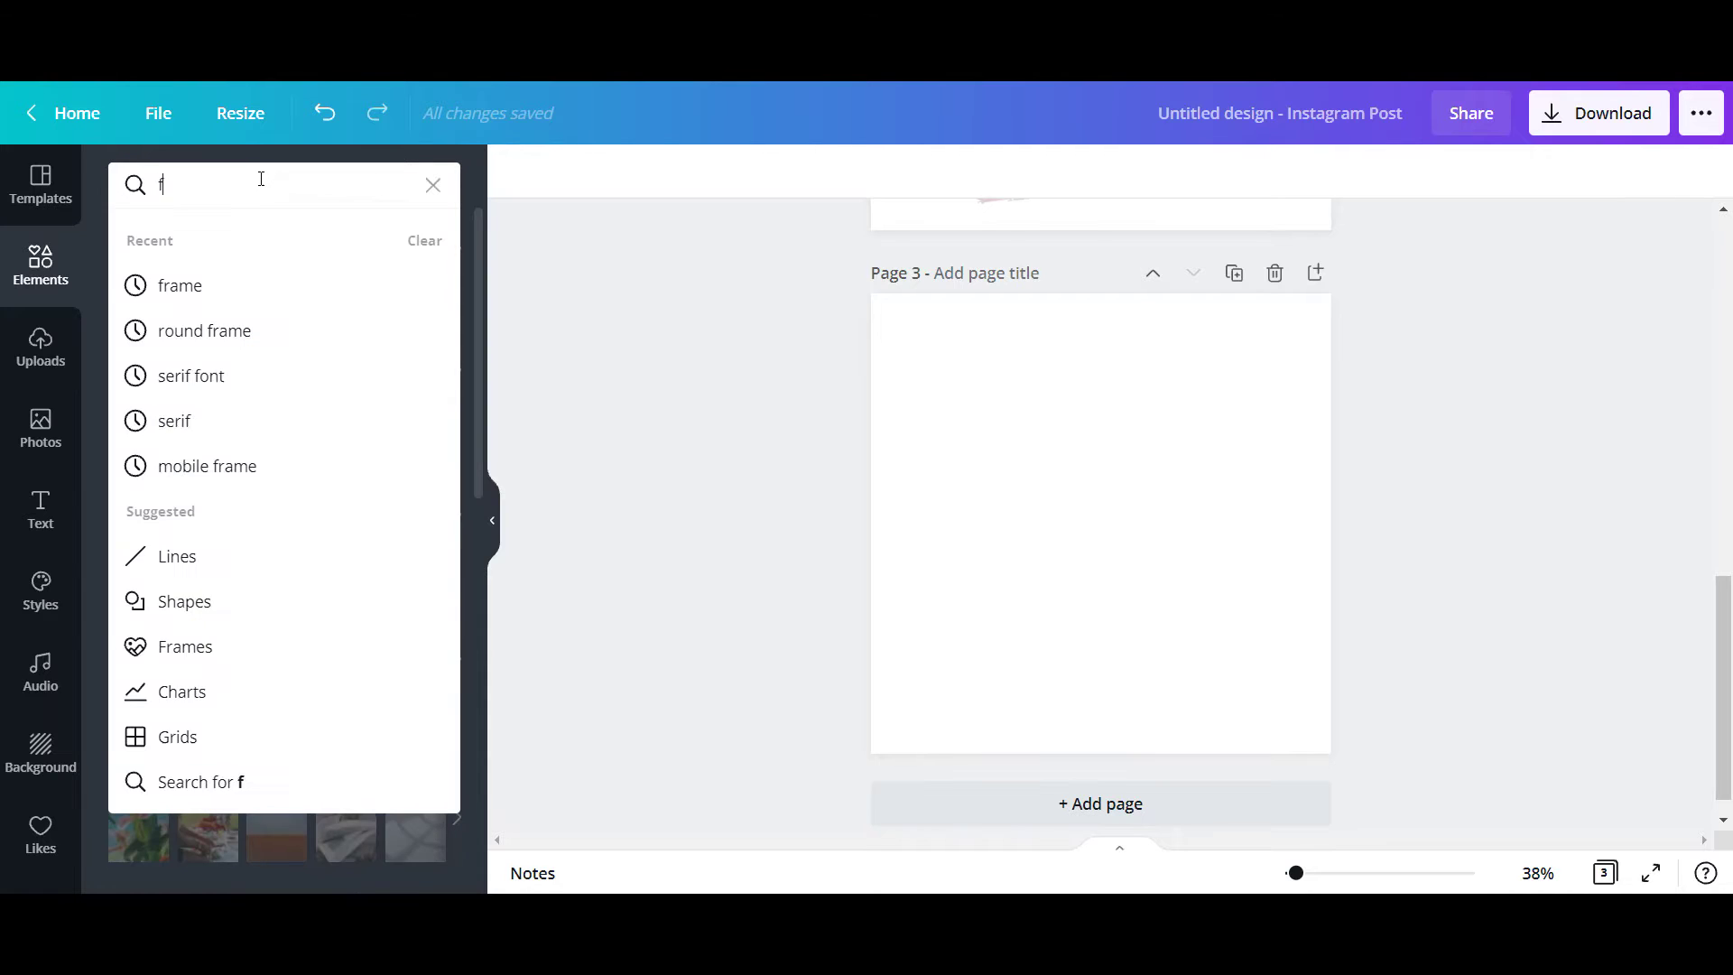
key("Return")
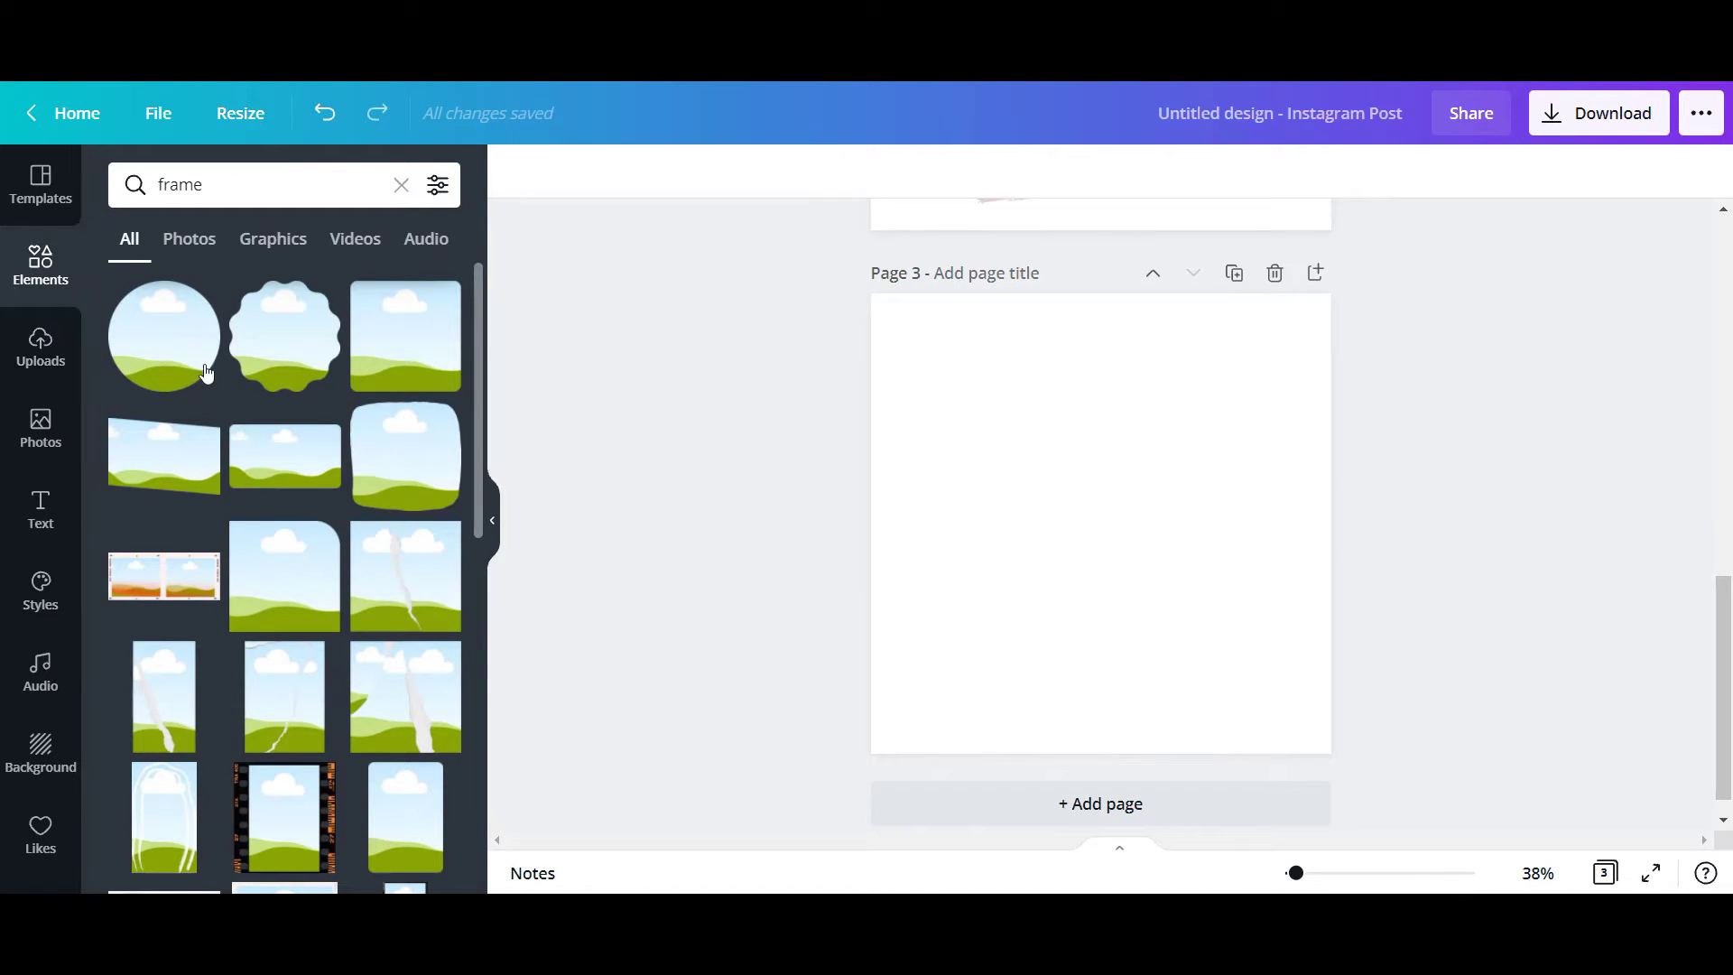
left_click(206, 372)
left_click_drag(1110, 547, 1237, 445)
left_click(746, 553)
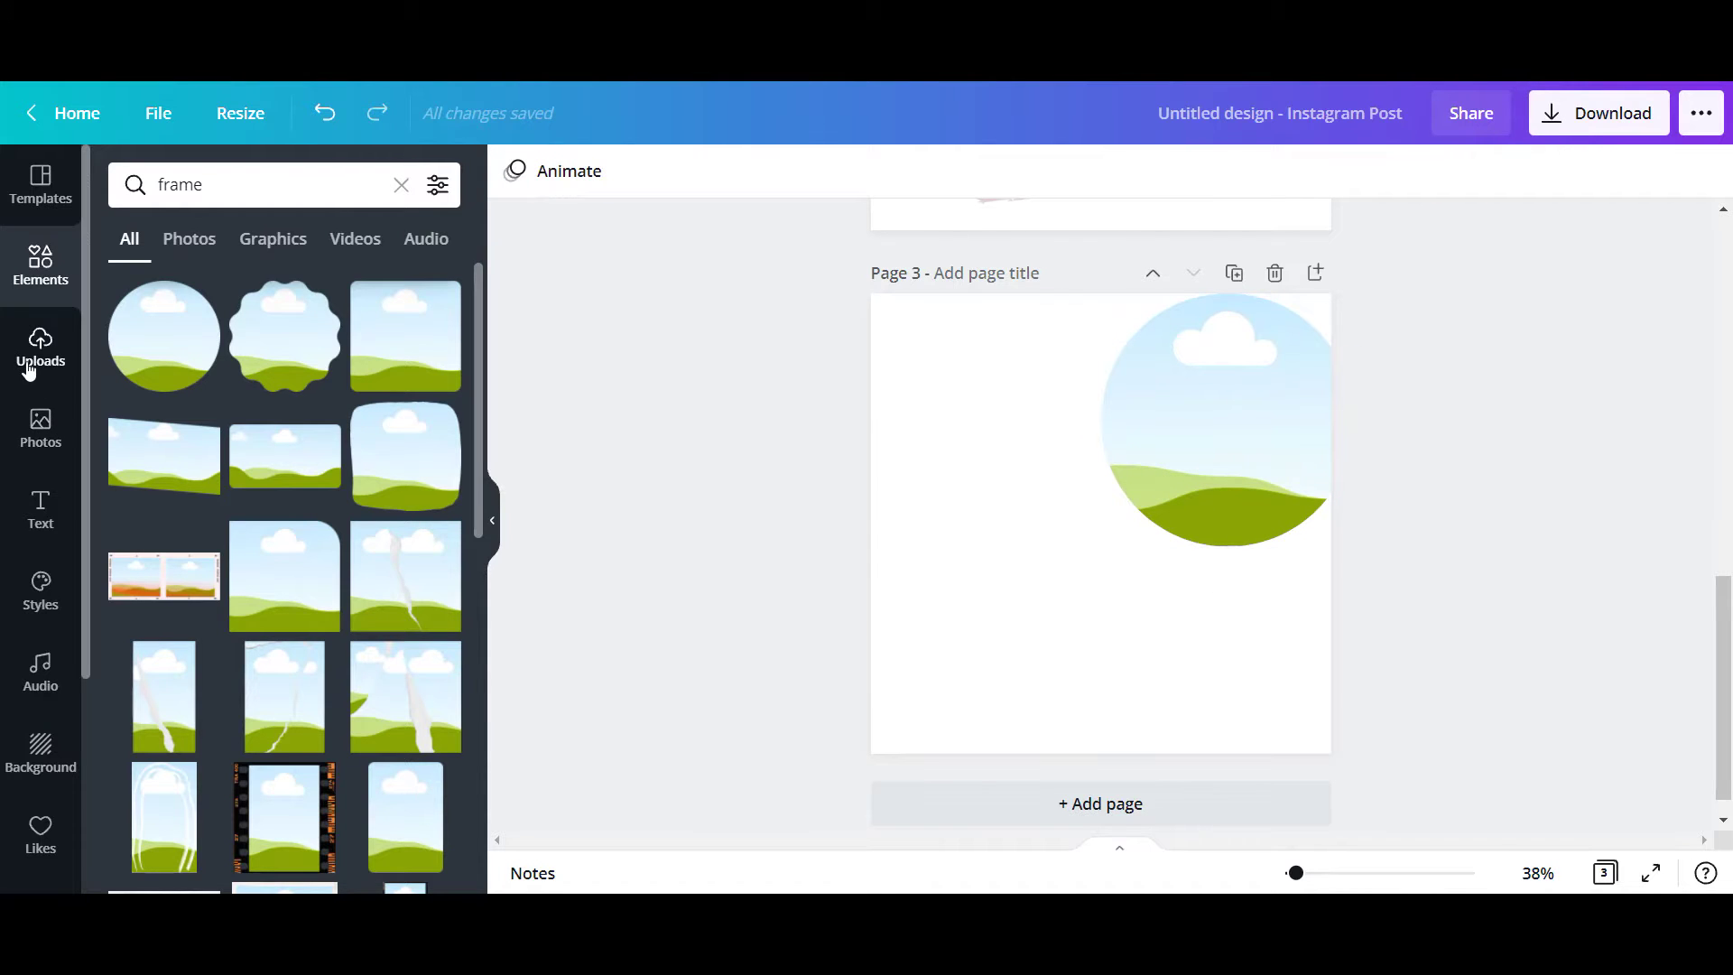
Step: Add the woman's black-shirt photo to Page 3's lower left, with a duplicate beside it
left_click(28, 365)
scroll(255, 486, "up", 3)
scroll(256, 486, "down", 1)
left_click(127, 711)
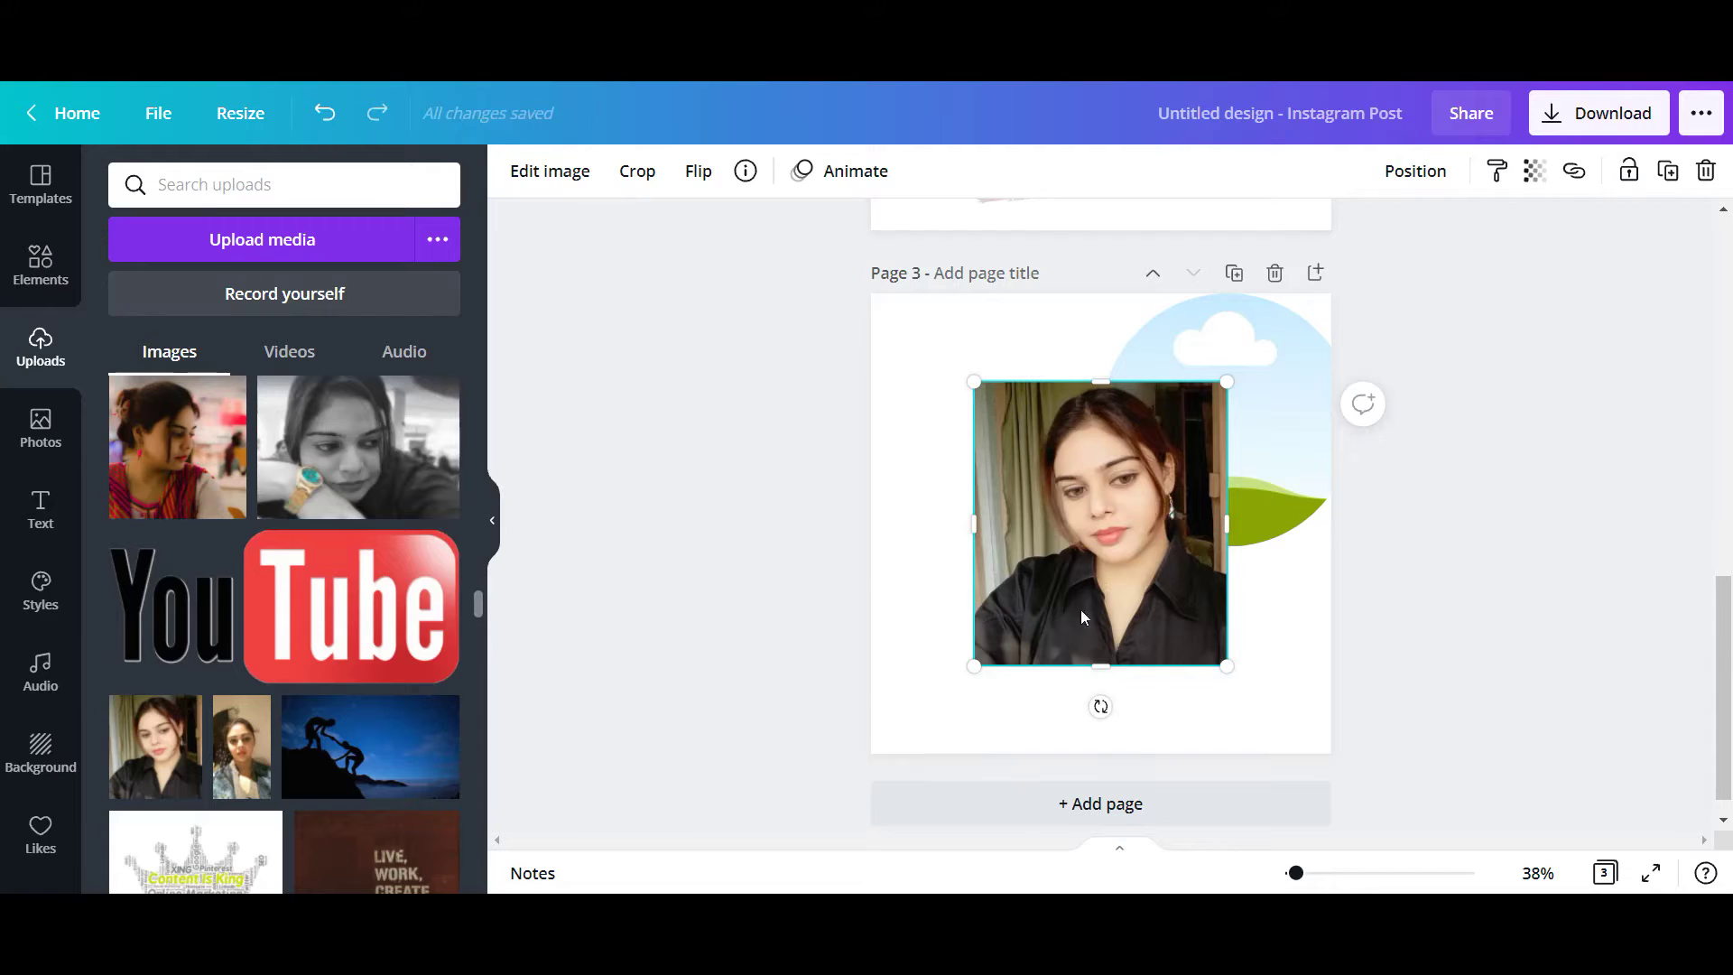
left_click_drag(1082, 616, 997, 726)
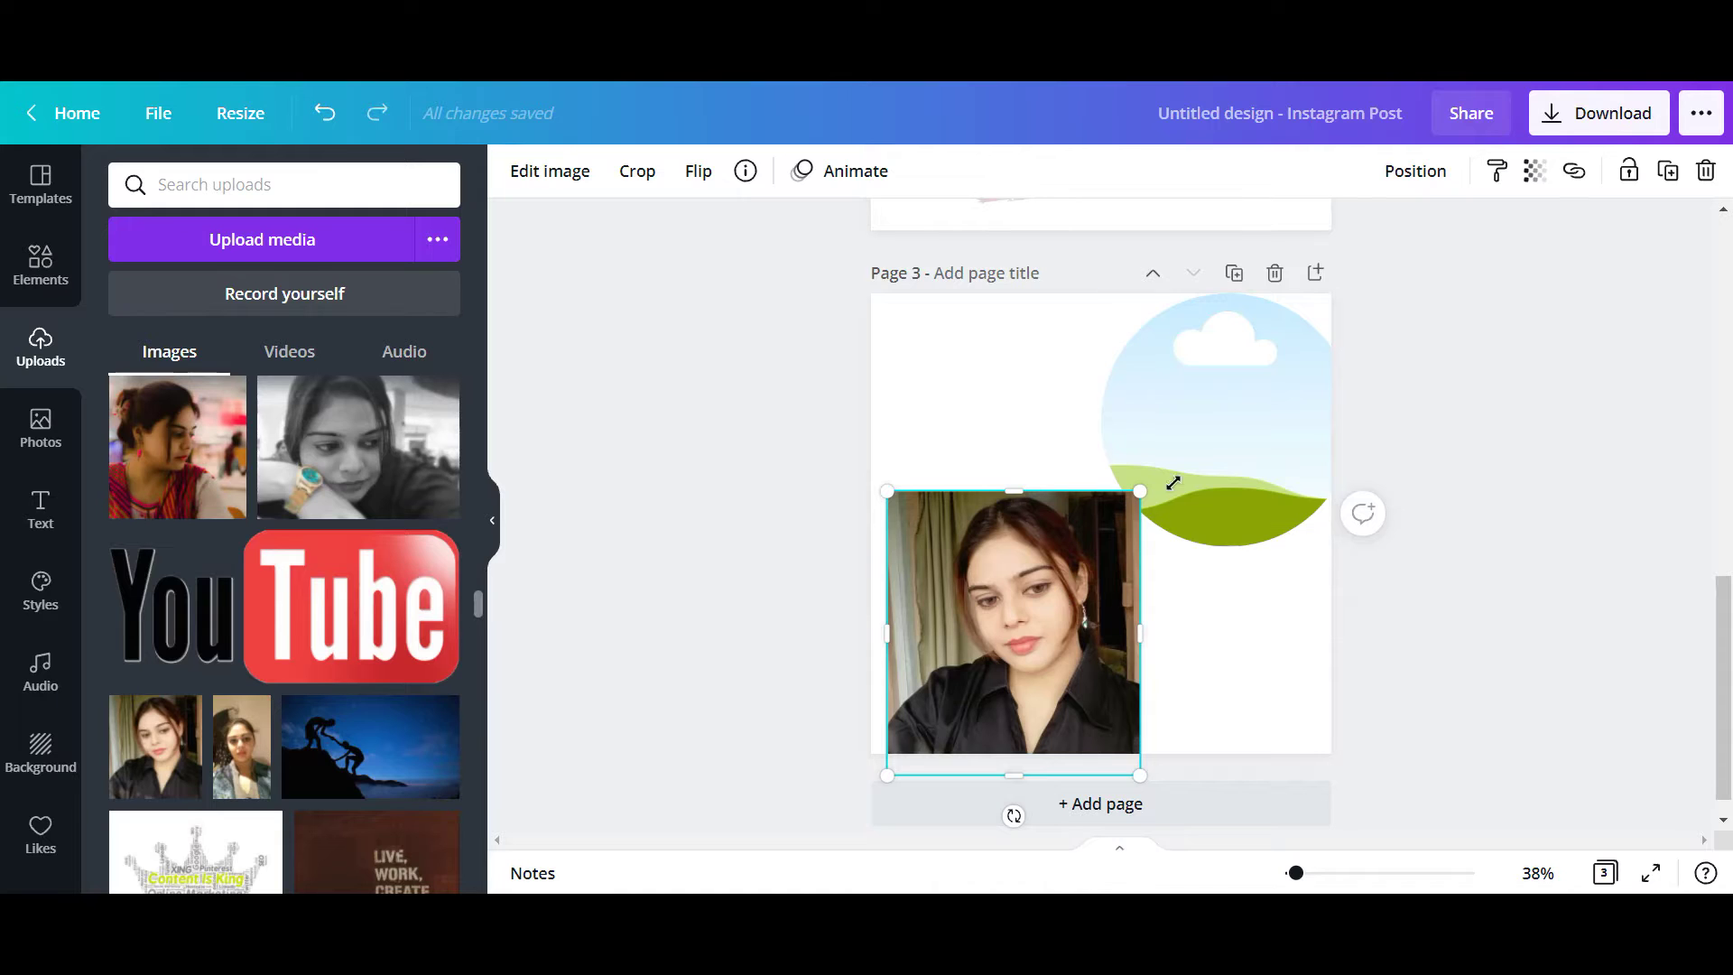
left_click(1630, 171)
left_click(1671, 173)
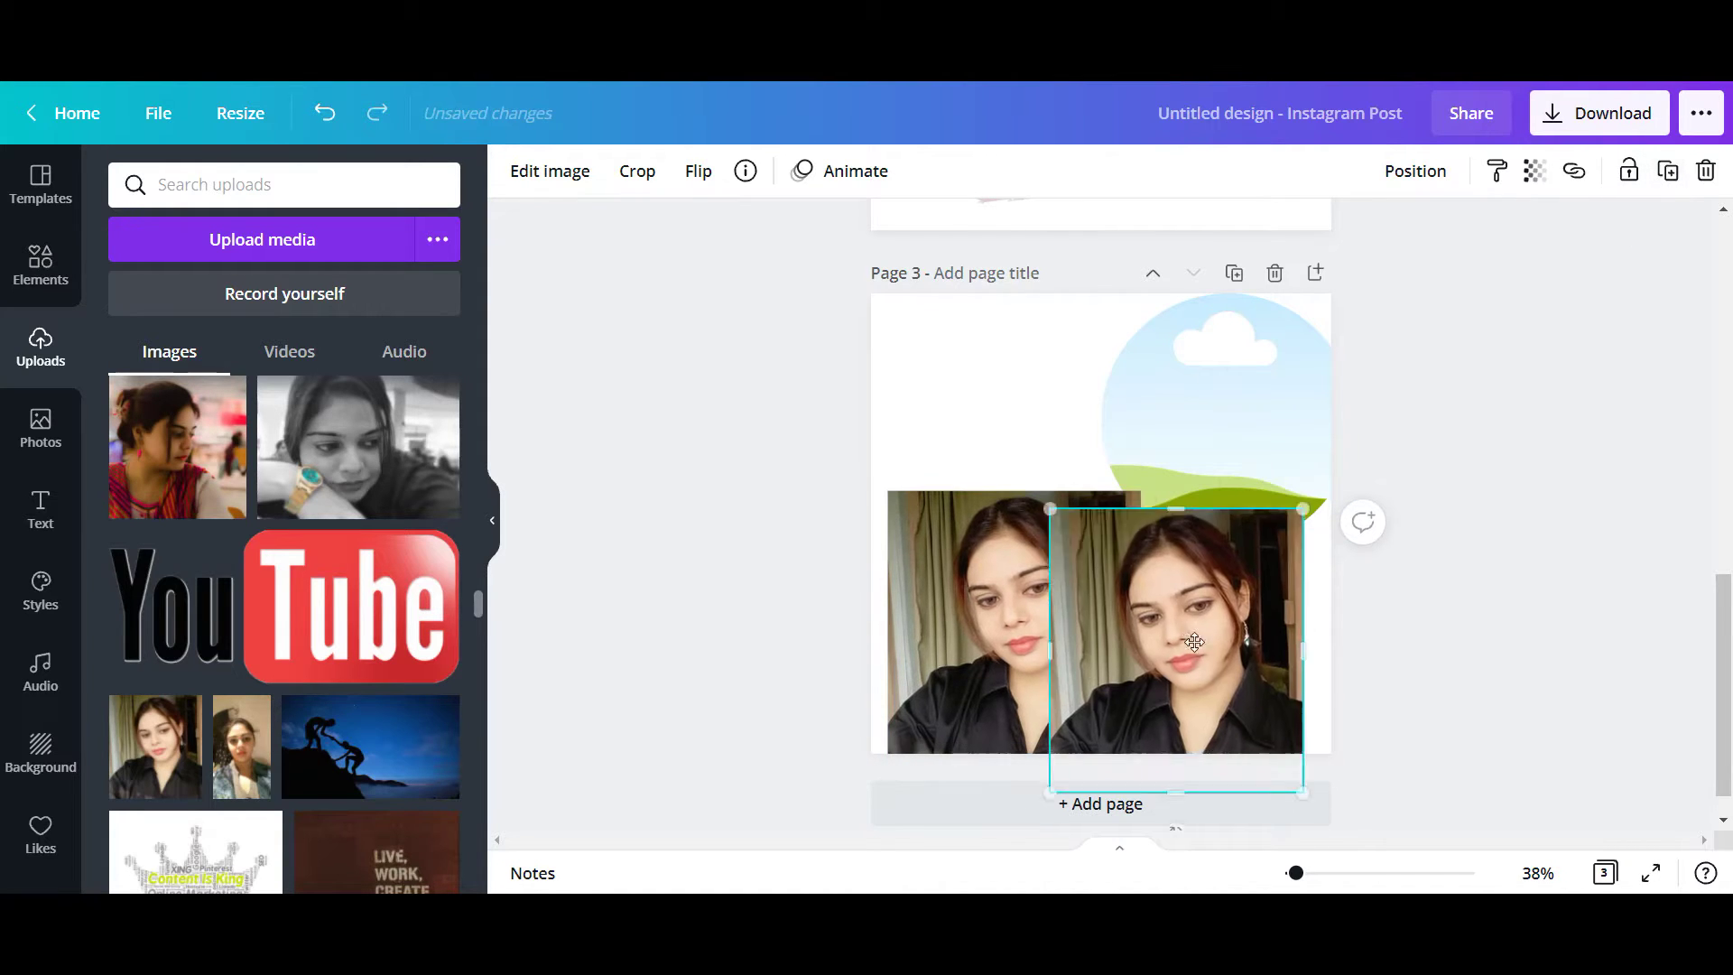
left_click_drag(1183, 652, 1228, 651)
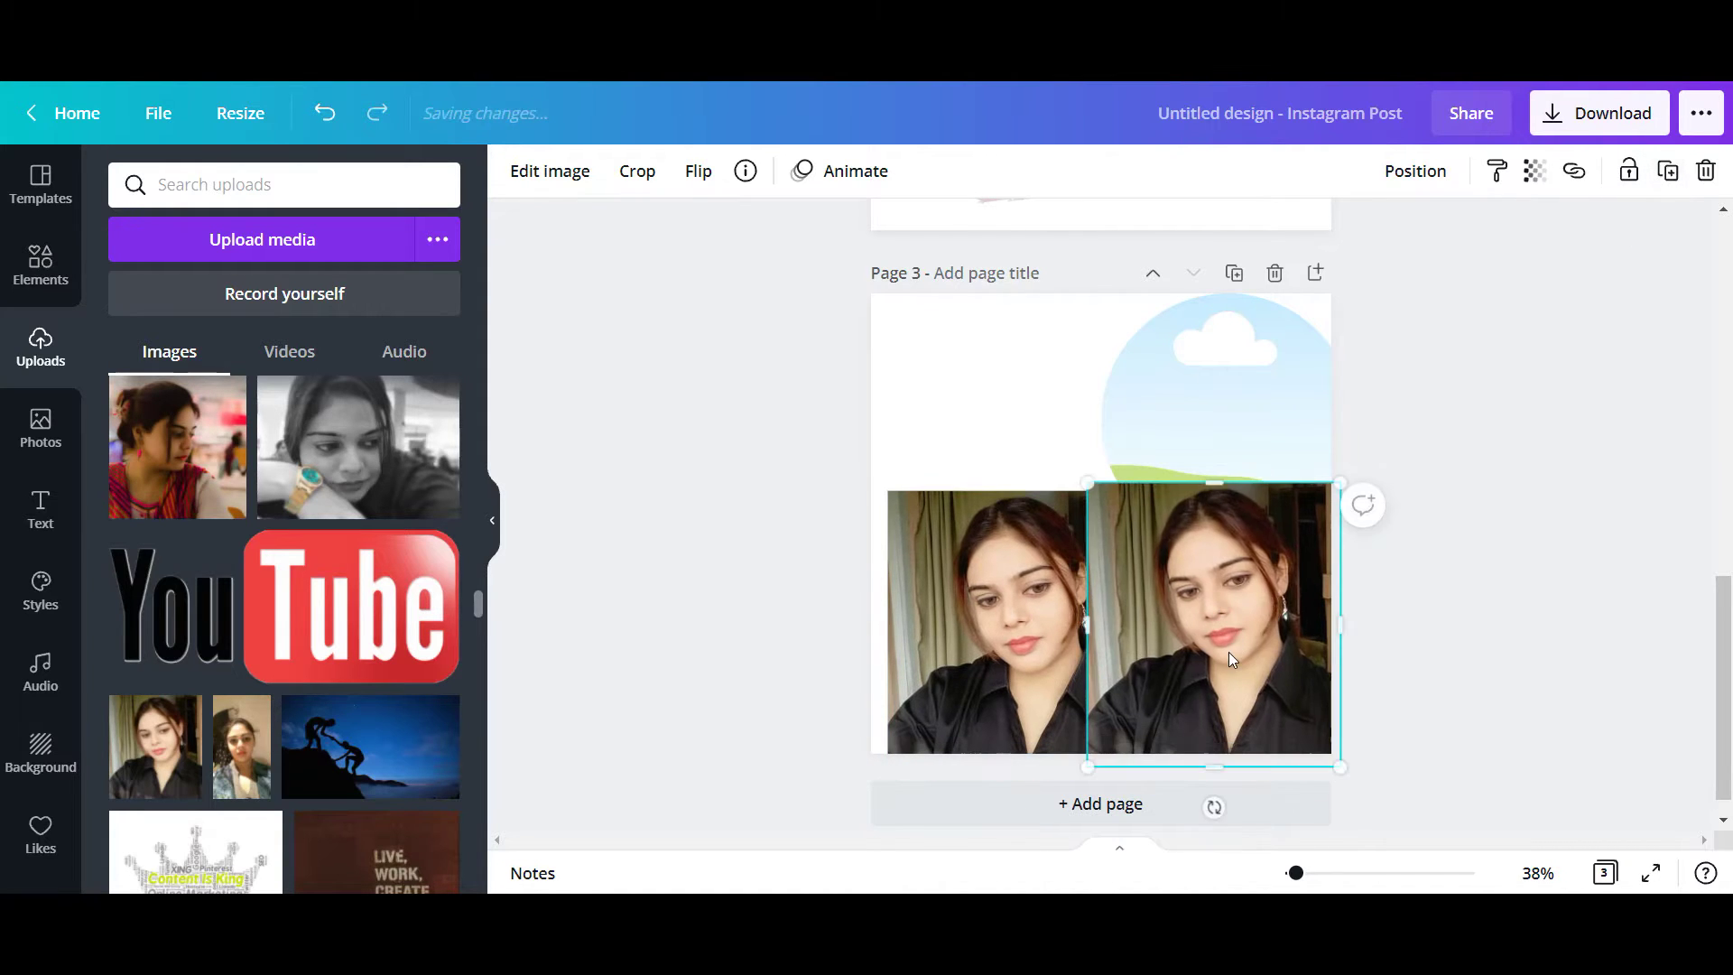
Step: Remove the copy's background with Background Remover and nudge the cut-out slightly right
left_click(536, 176)
left_click(162, 372)
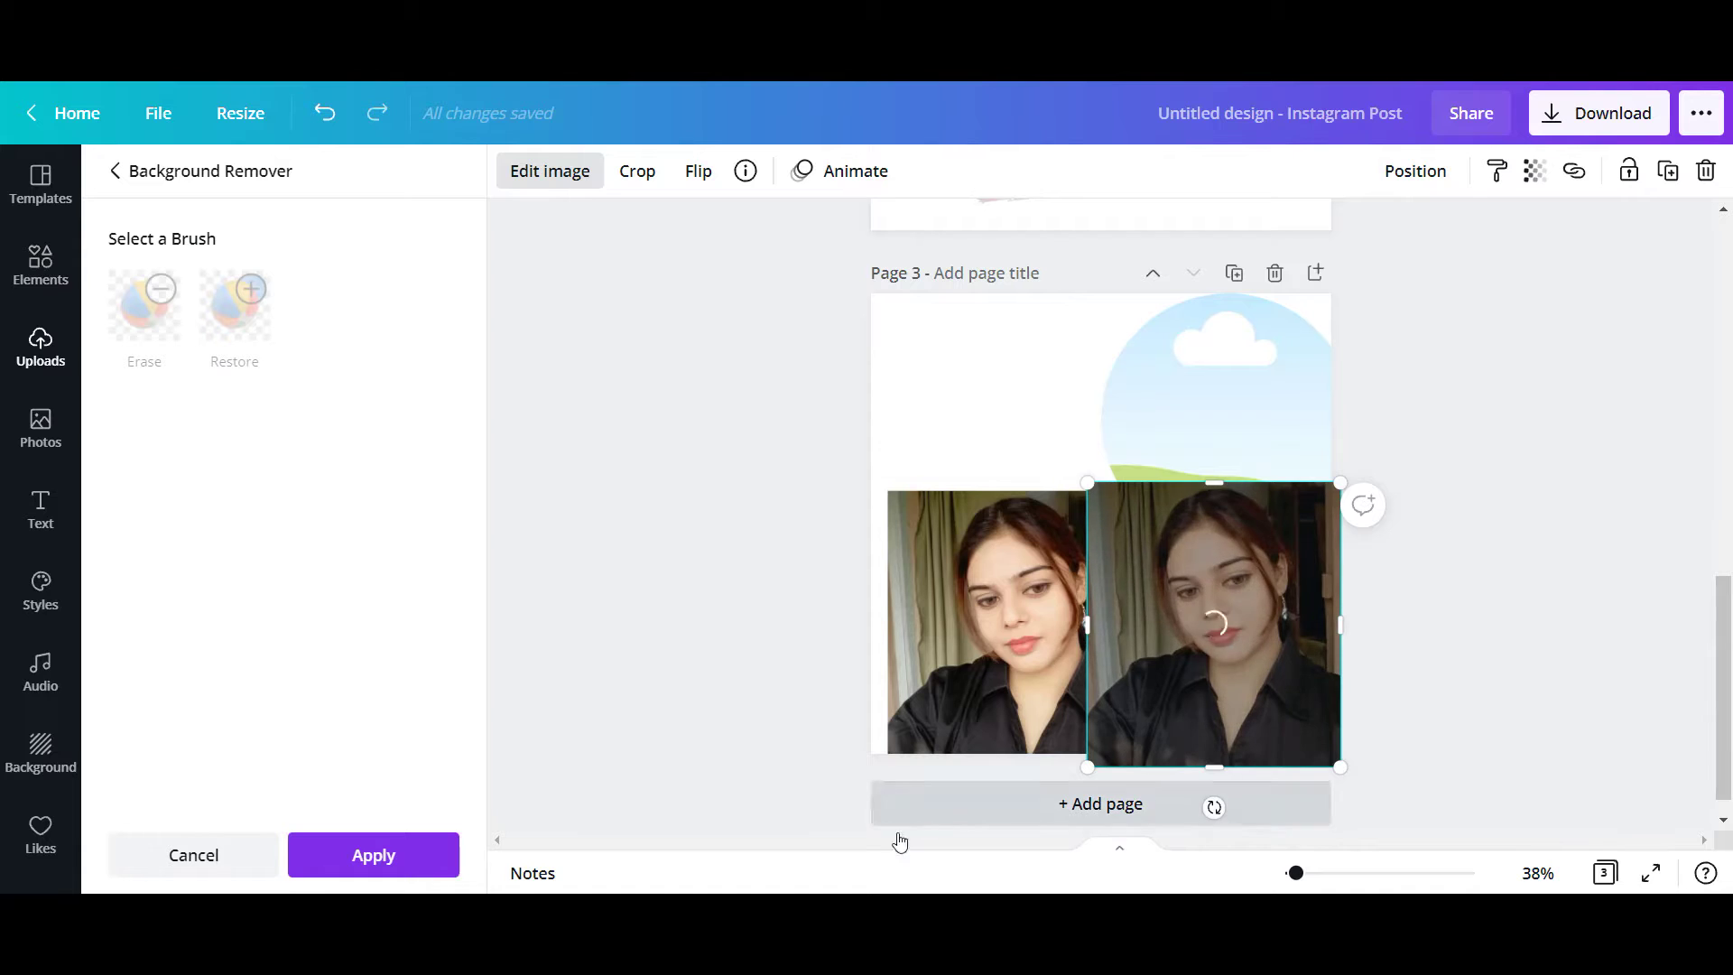
left_click(437, 853)
left_click_drag(1297, 657, 1321, 658)
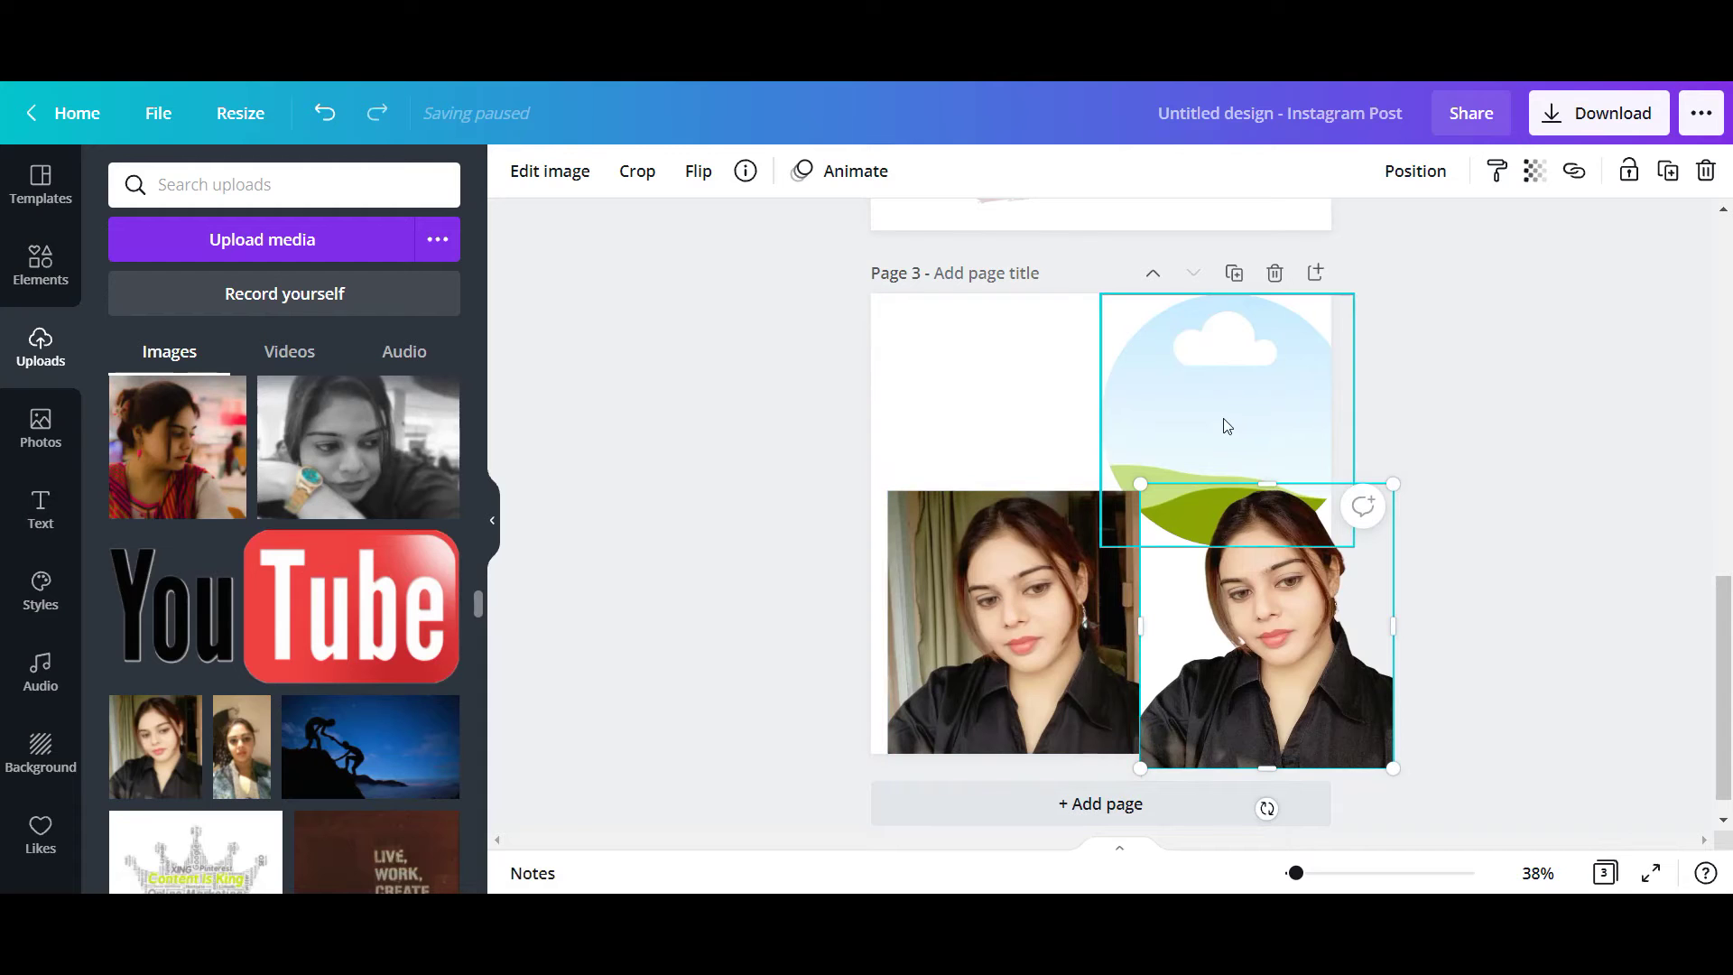
Step: Drop the original photo into the circle frame, enlarging and shifting it up and left inside
left_click_drag(1223, 422, 1102, 406)
left_click_drag(1066, 691, 1078, 572)
left_click_drag(1125, 448, 1125, 447)
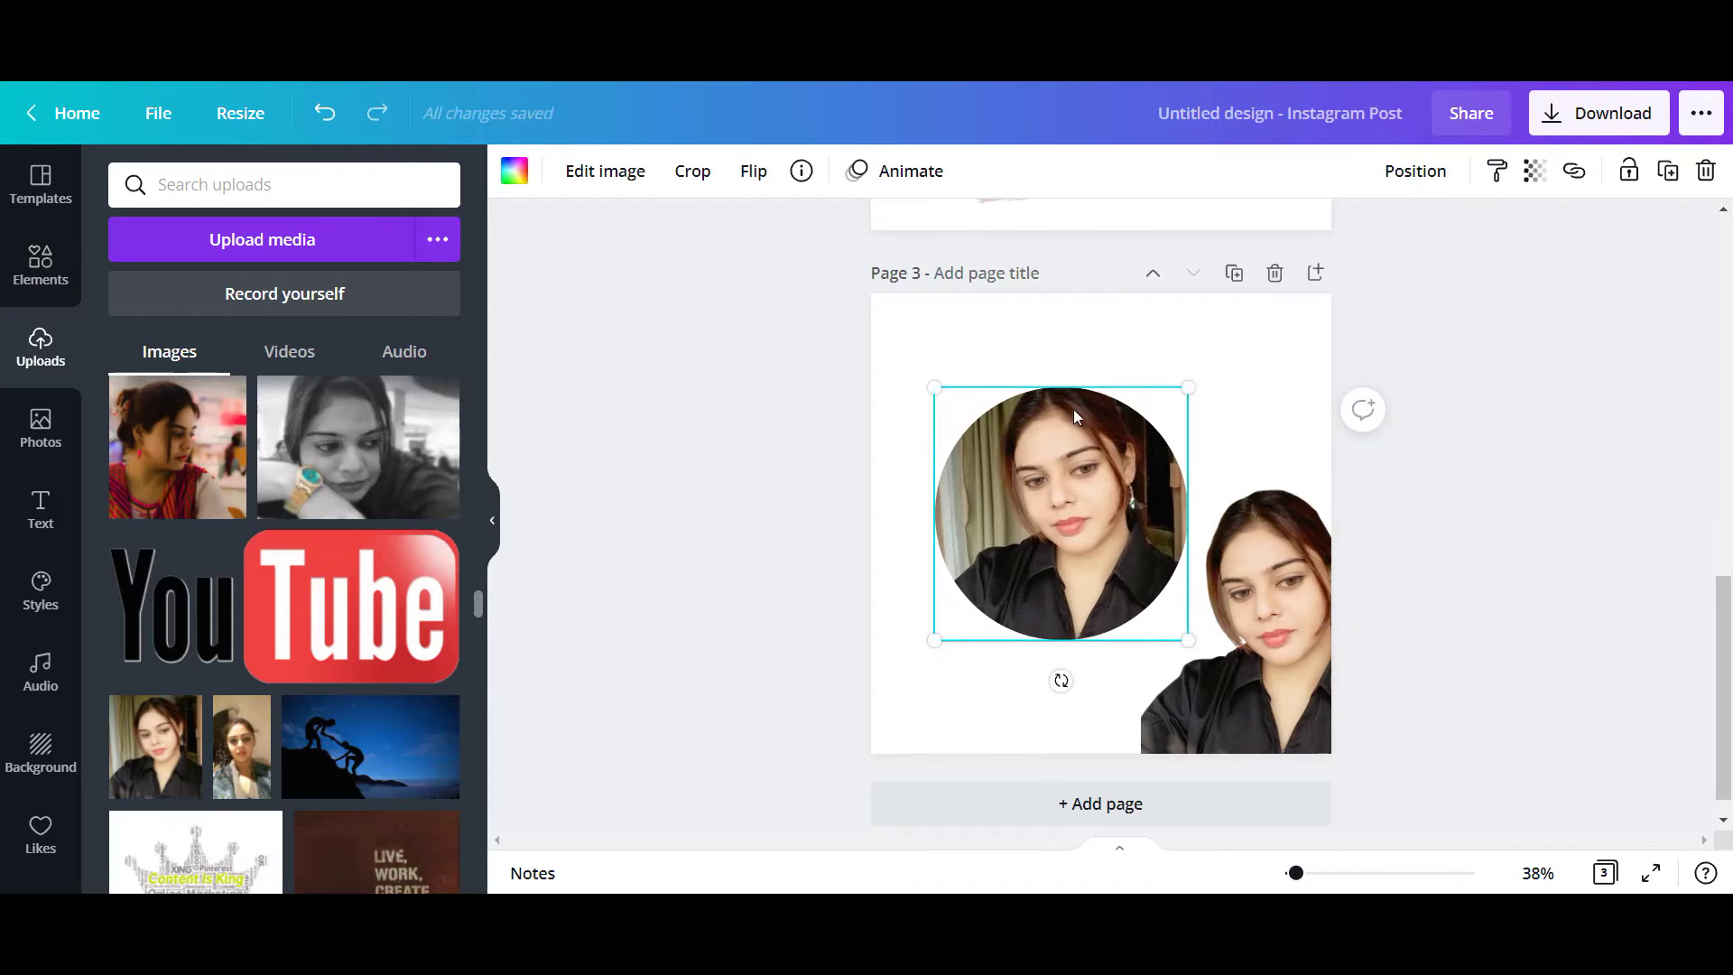
double_click(1087, 436)
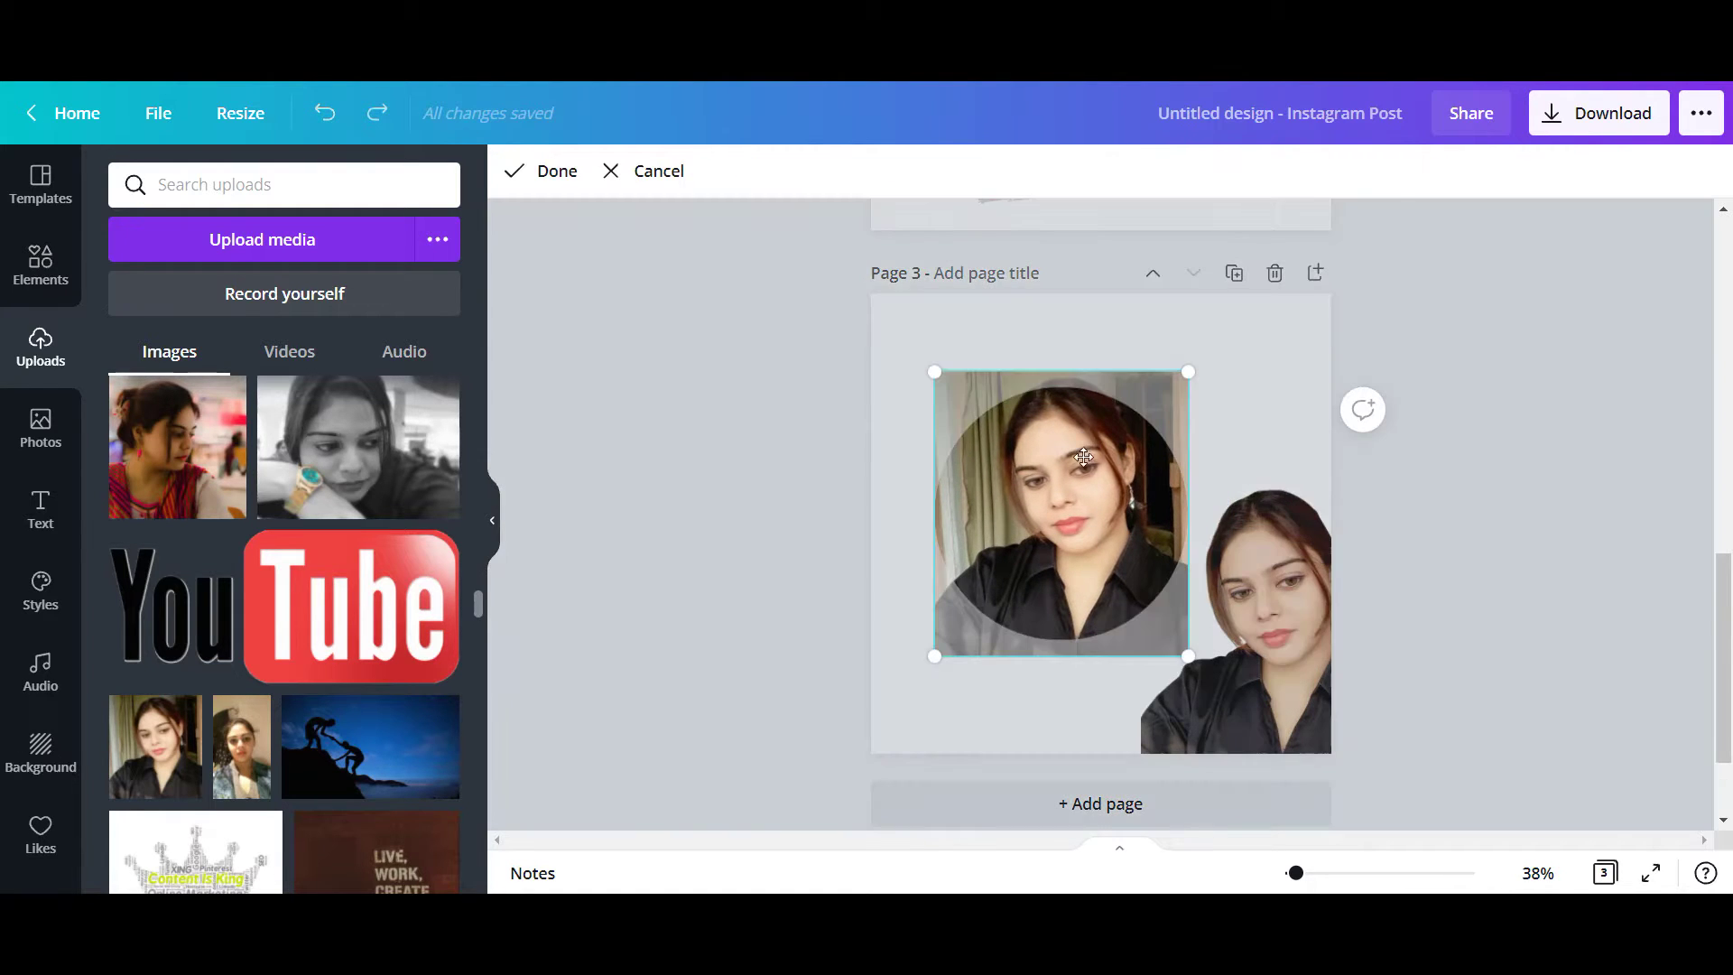
left_click_drag(1063, 496, 1069, 465)
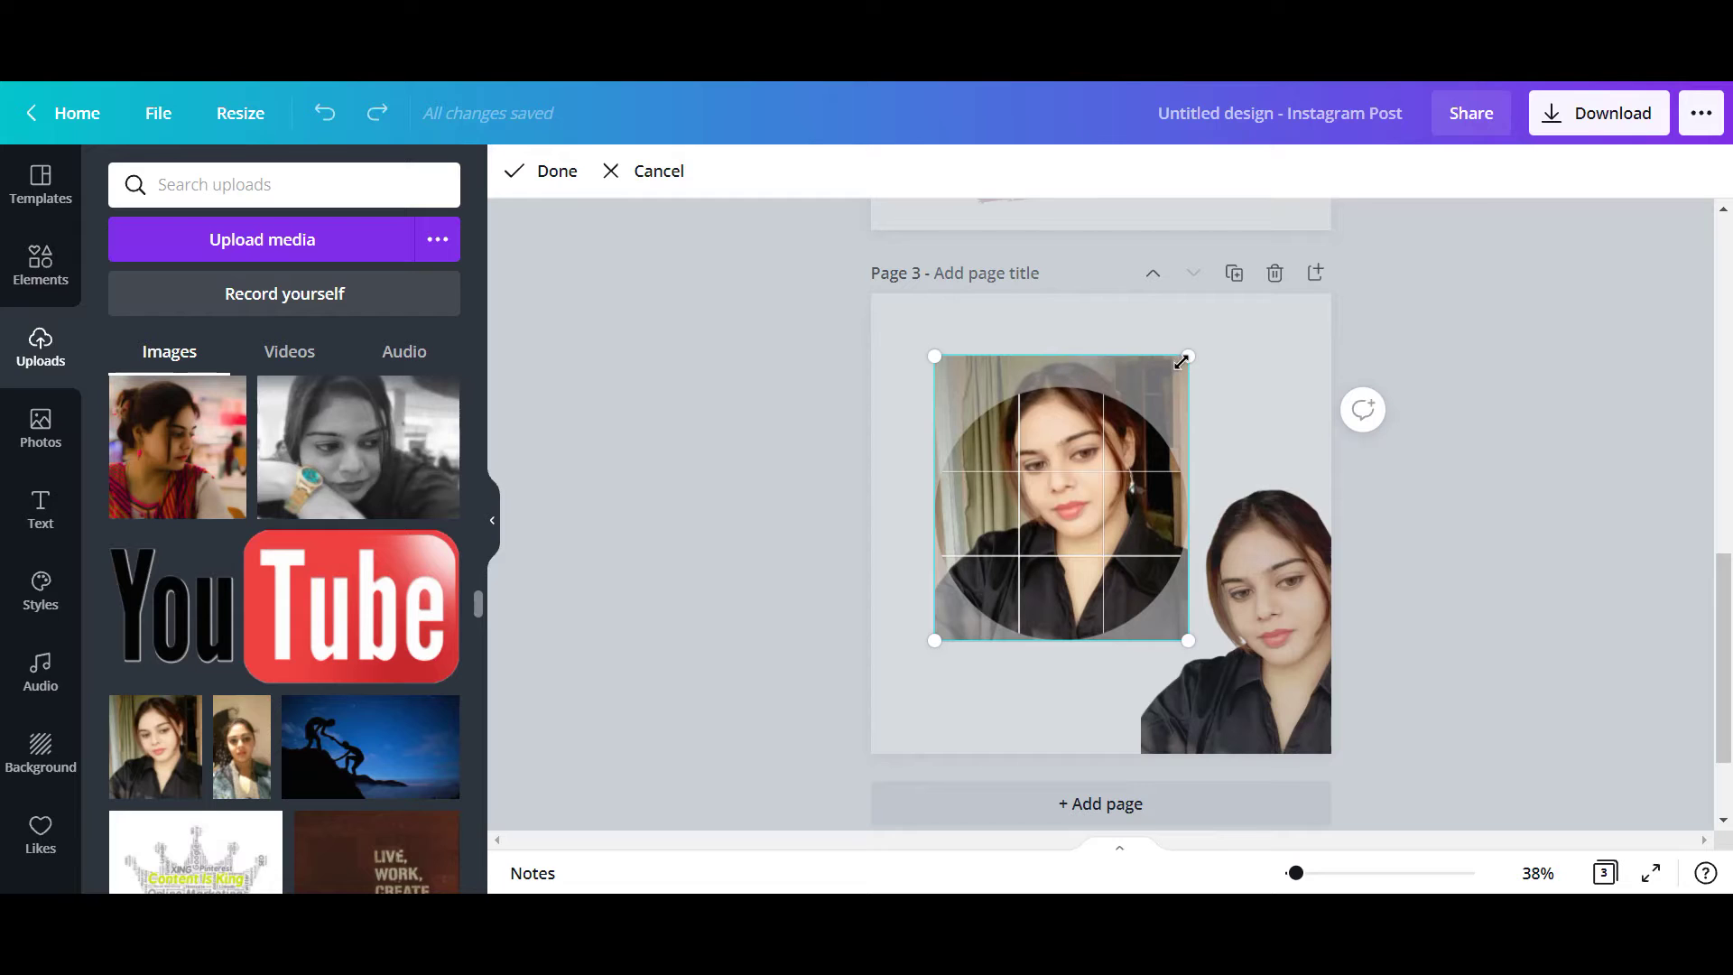
left_click_drag(1186, 357, 1212, 324)
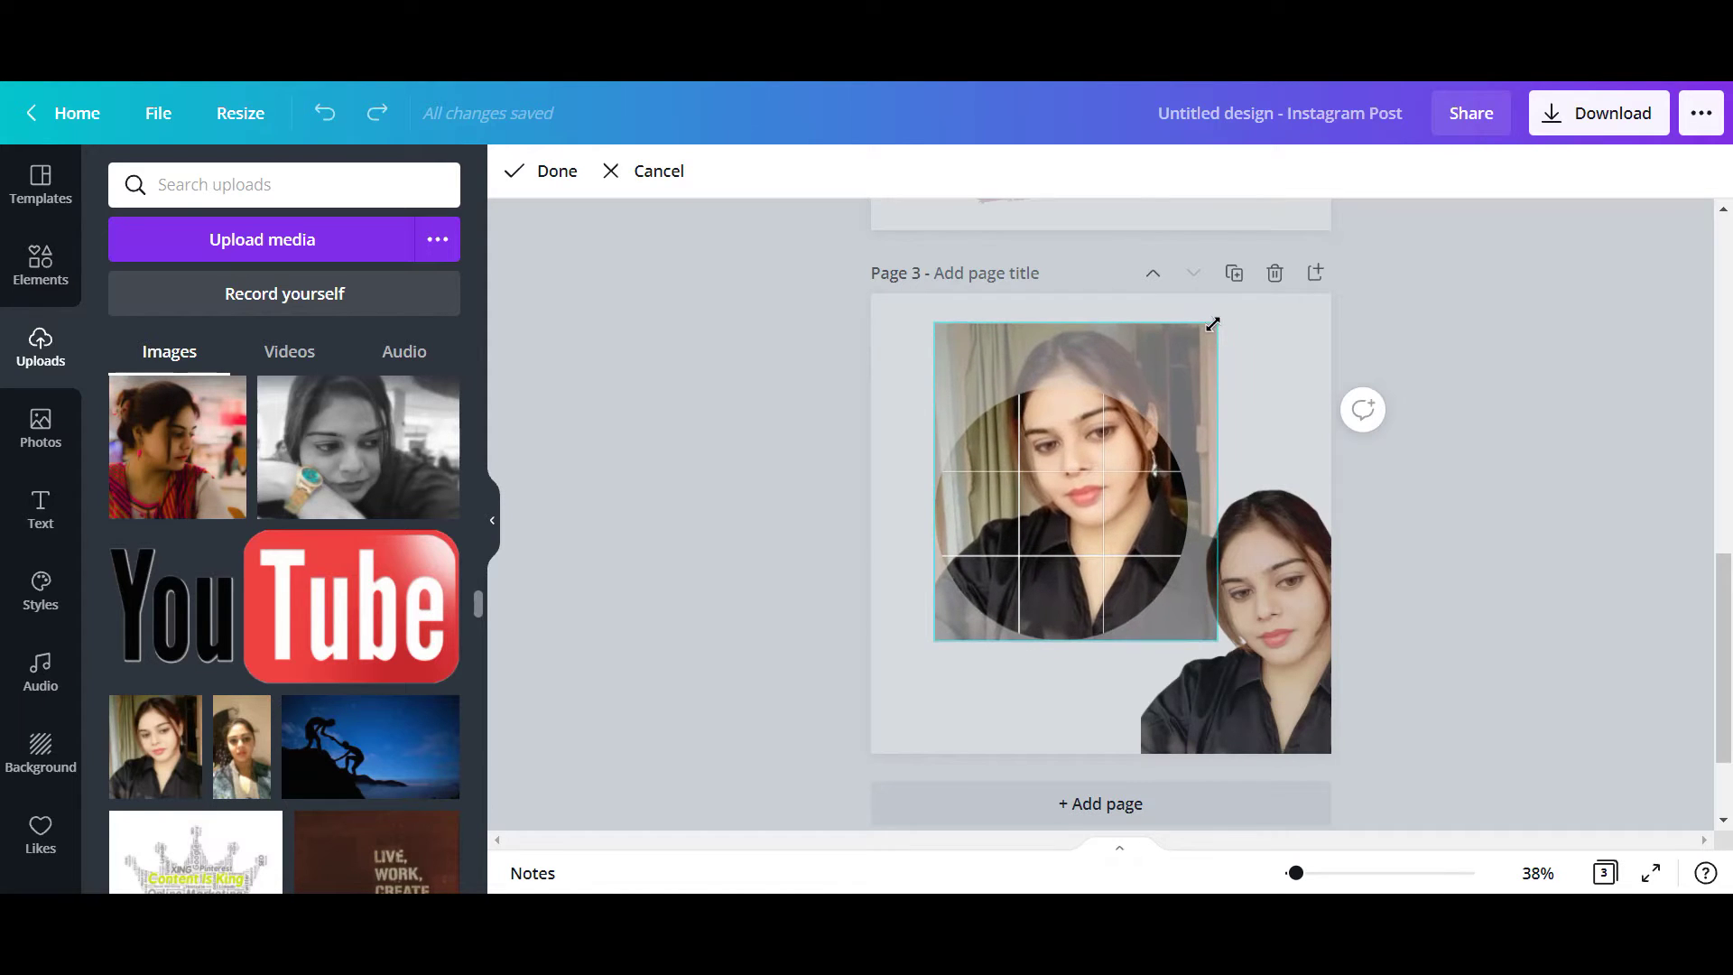
left_click_drag(1125, 466, 1088, 453)
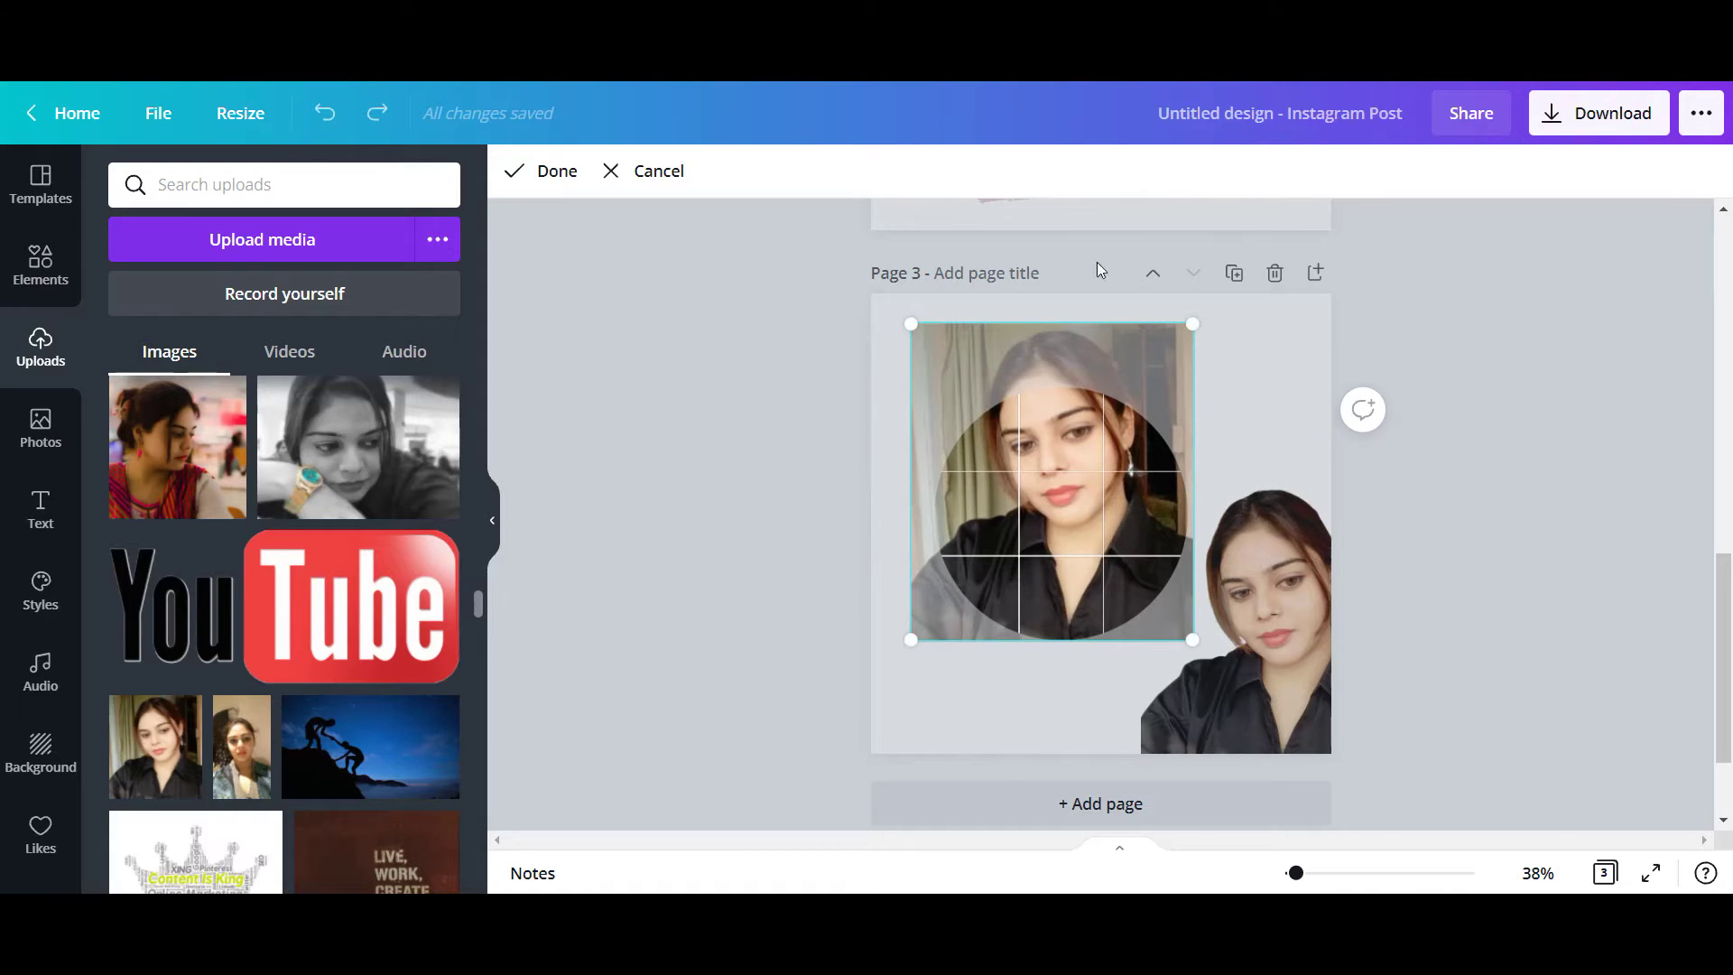
left_click(1303, 362)
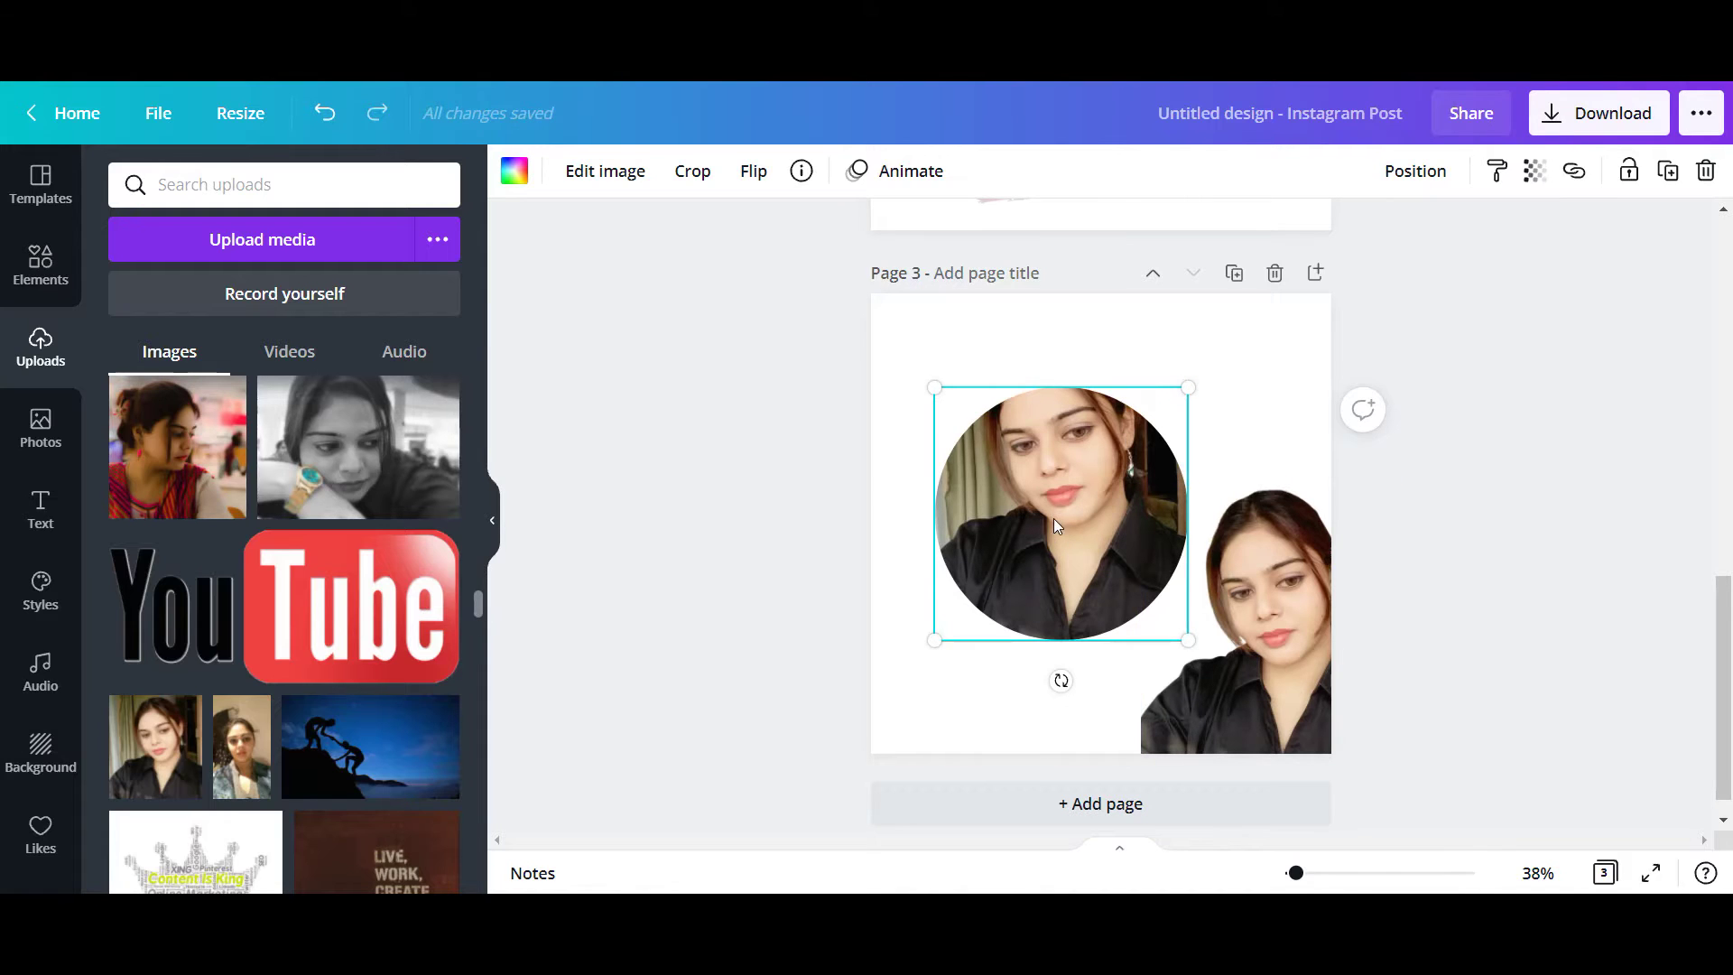
Step: Position the cut-out woman directly over the round photo so her head rises above the circle
left_click_drag(1060, 477, 1054, 411)
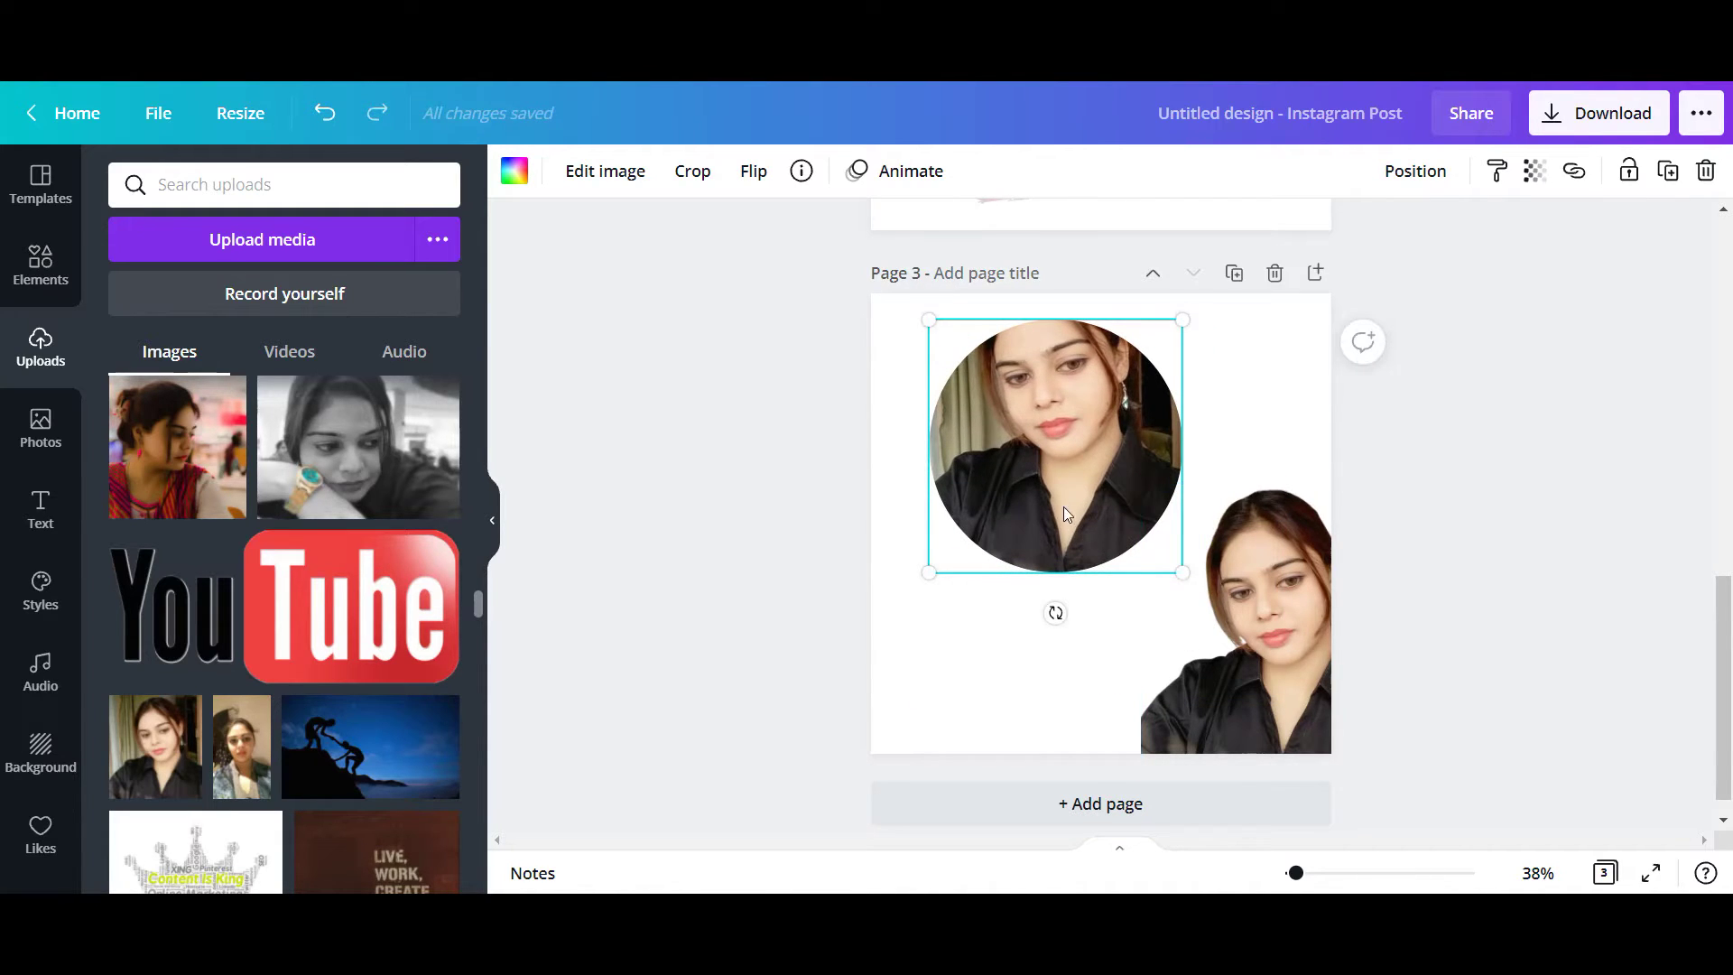
left_click_drag(1064, 513, 1063, 549)
left_click_drag(1255, 614, 1228, 647)
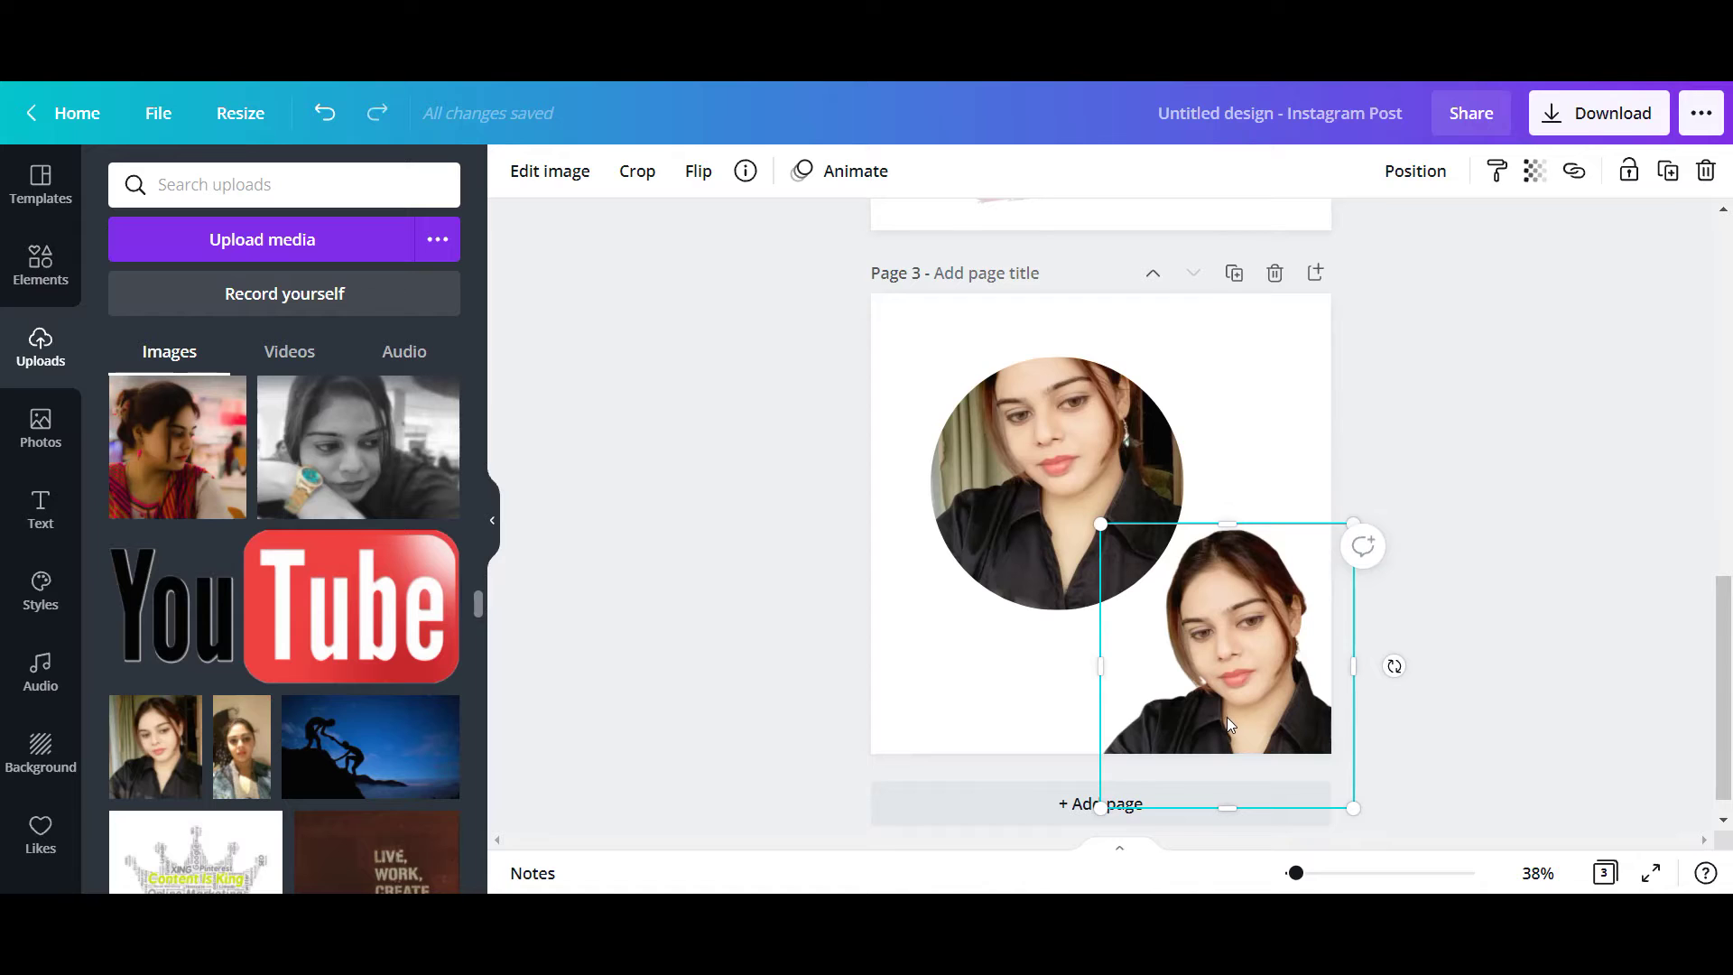
left_click_drag(1228, 713, 1046, 396)
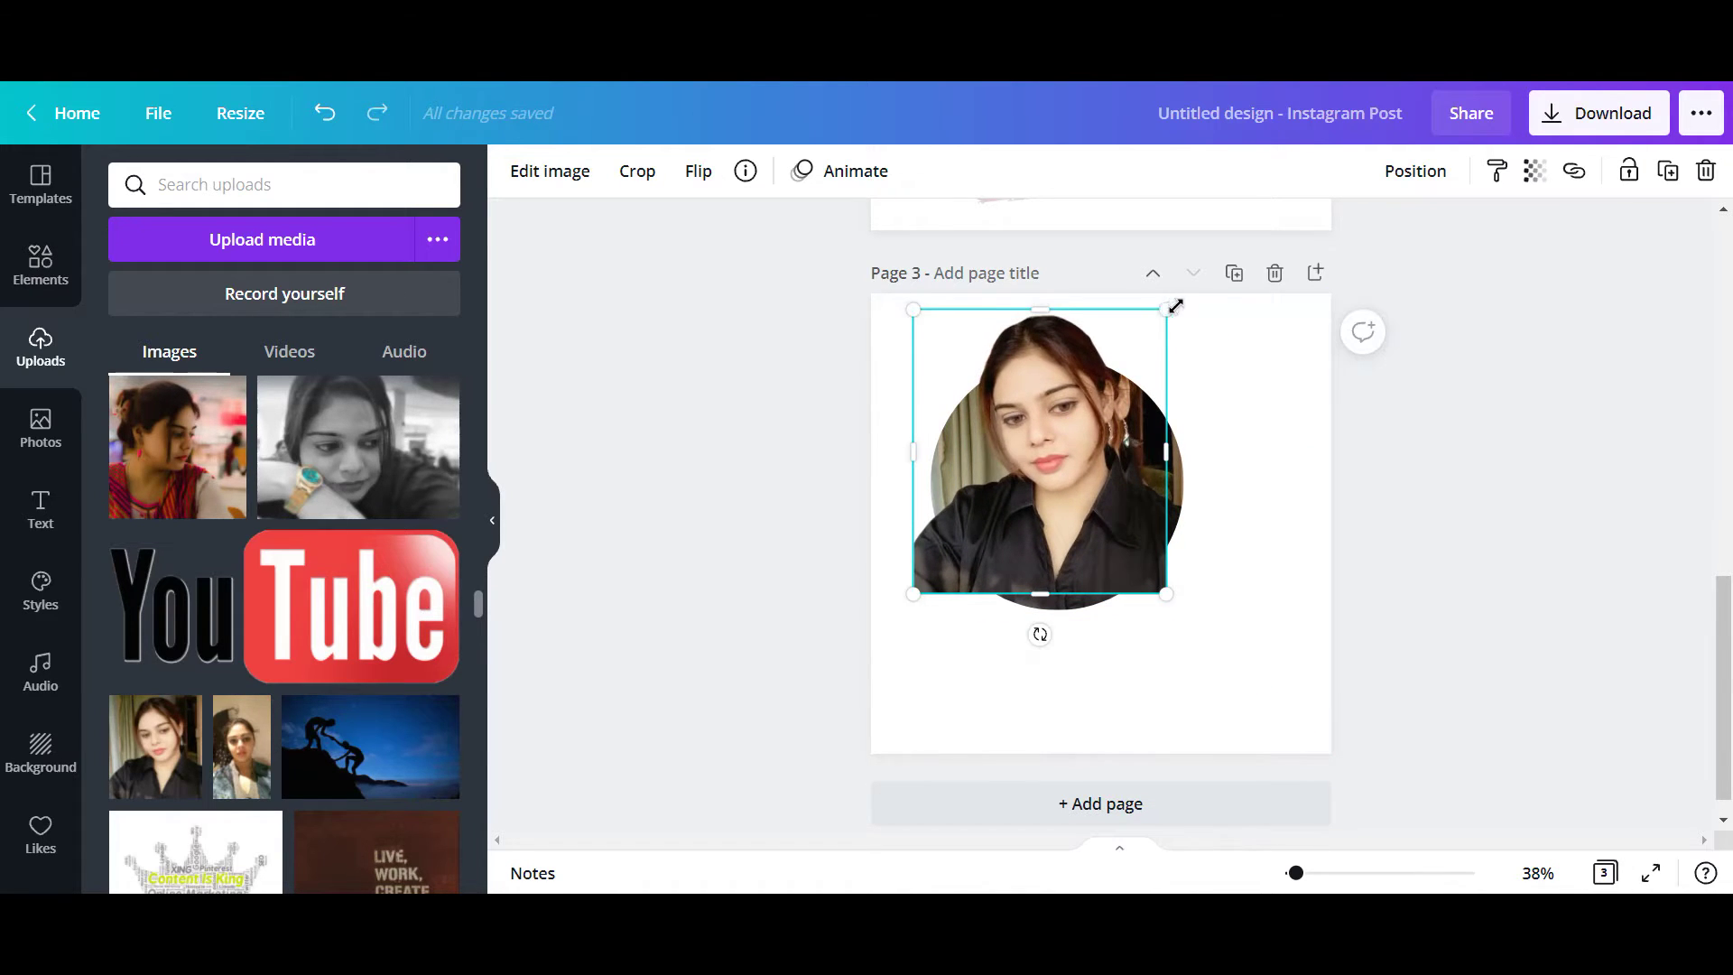
left_click_drag(1129, 339, 1064, 372)
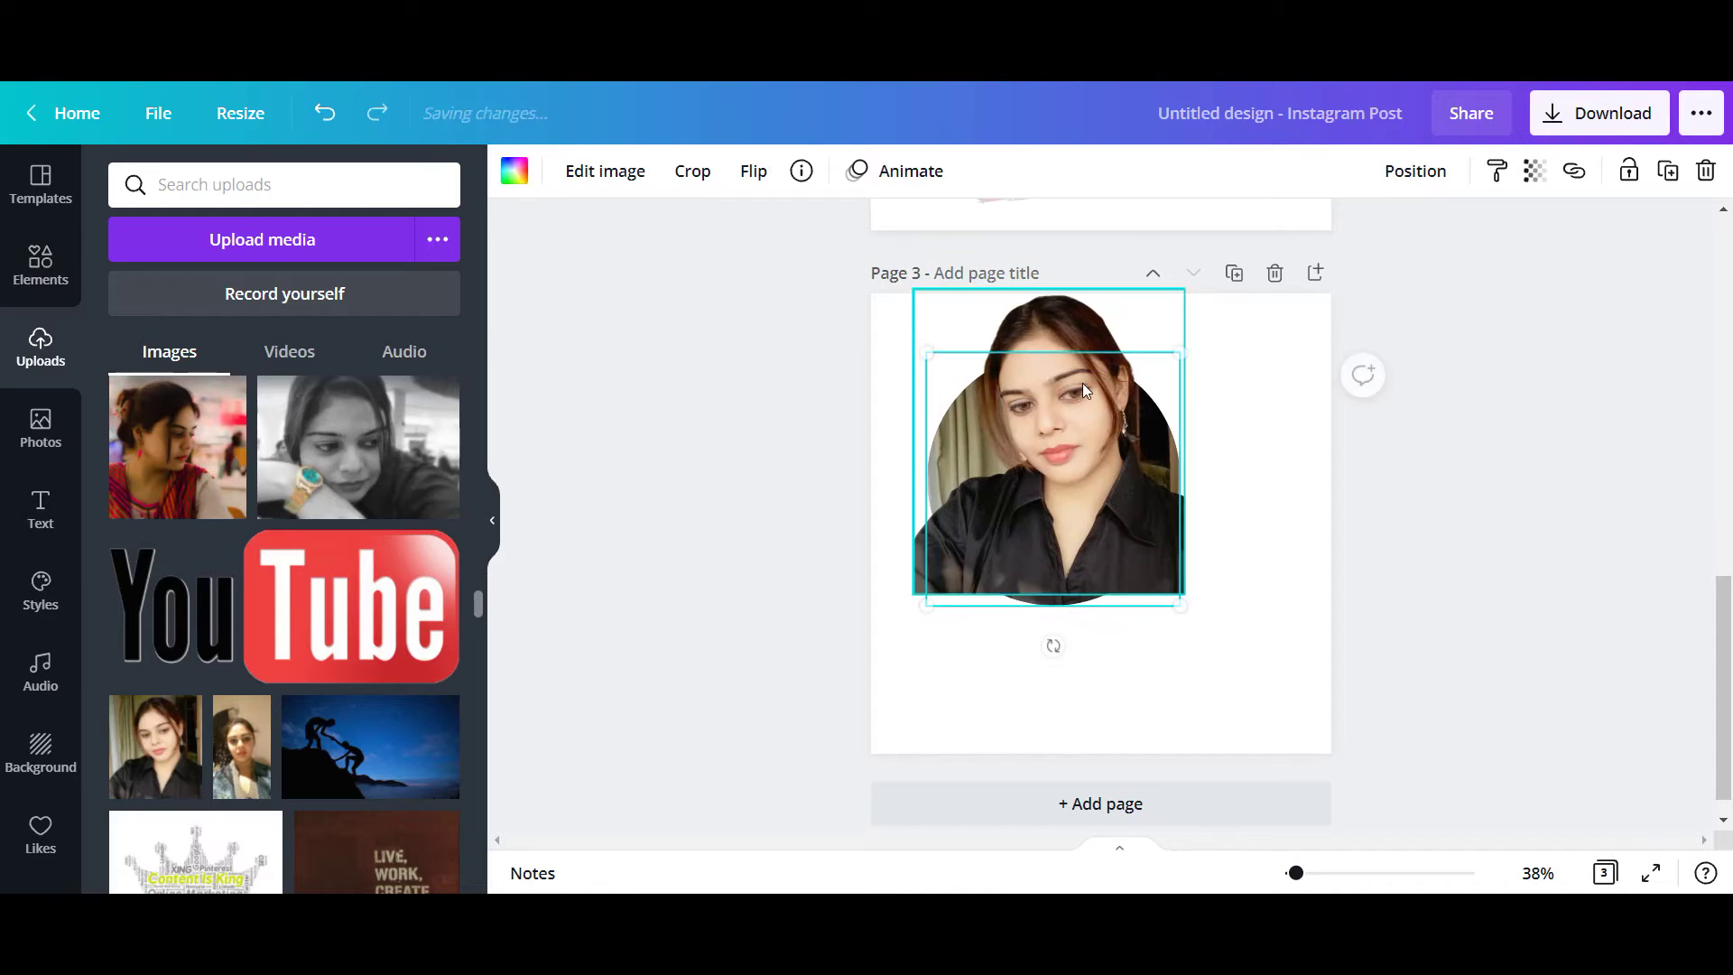
left_click(1091, 439)
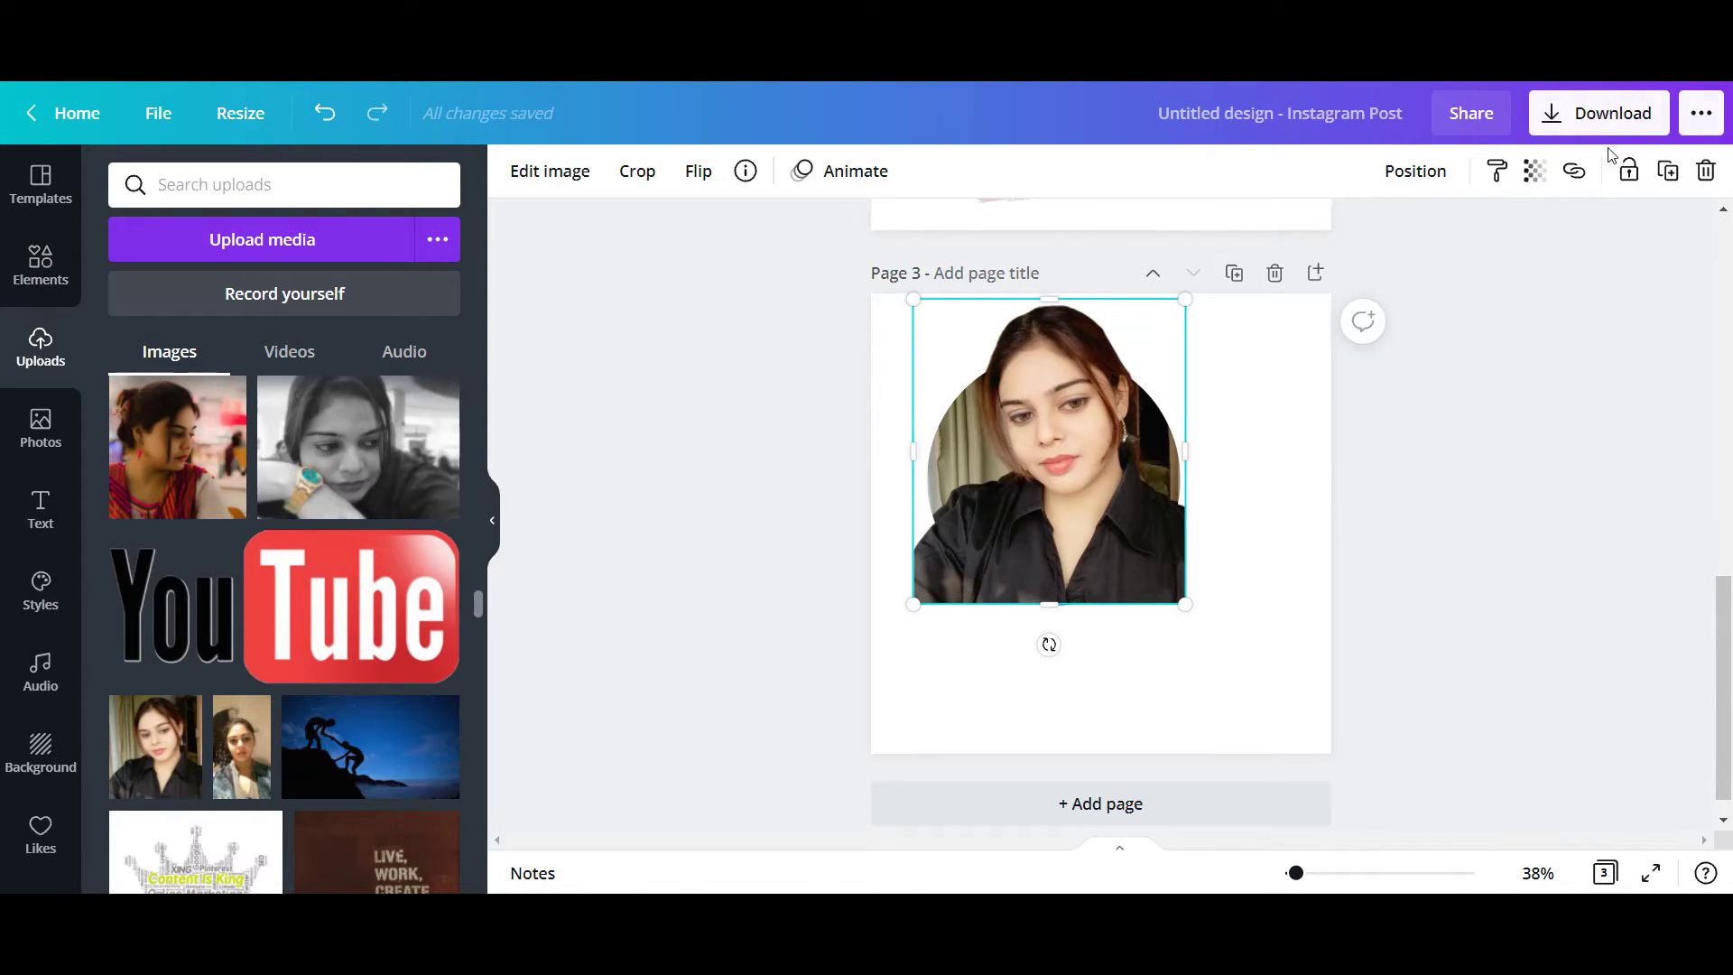
left_click(1534, 171)
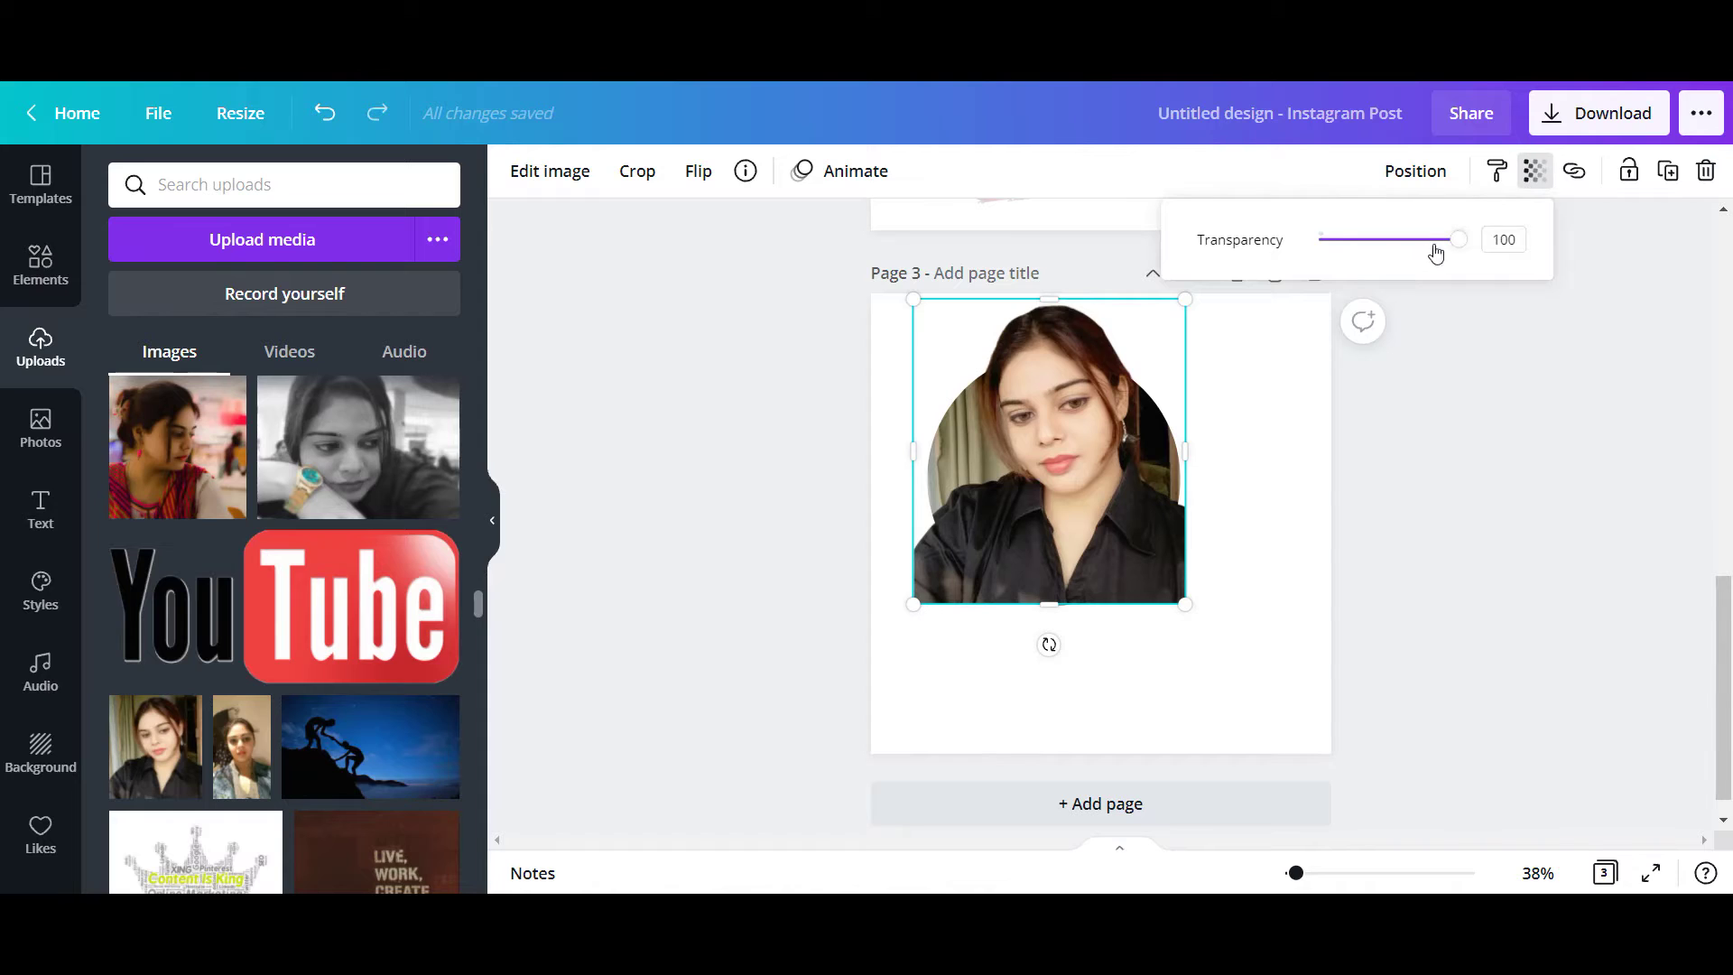
Step: Fade the cut-out to 44 transparency, realign the round frame beneath it, then restore 100
left_click_drag(1469, 245, 1380, 240)
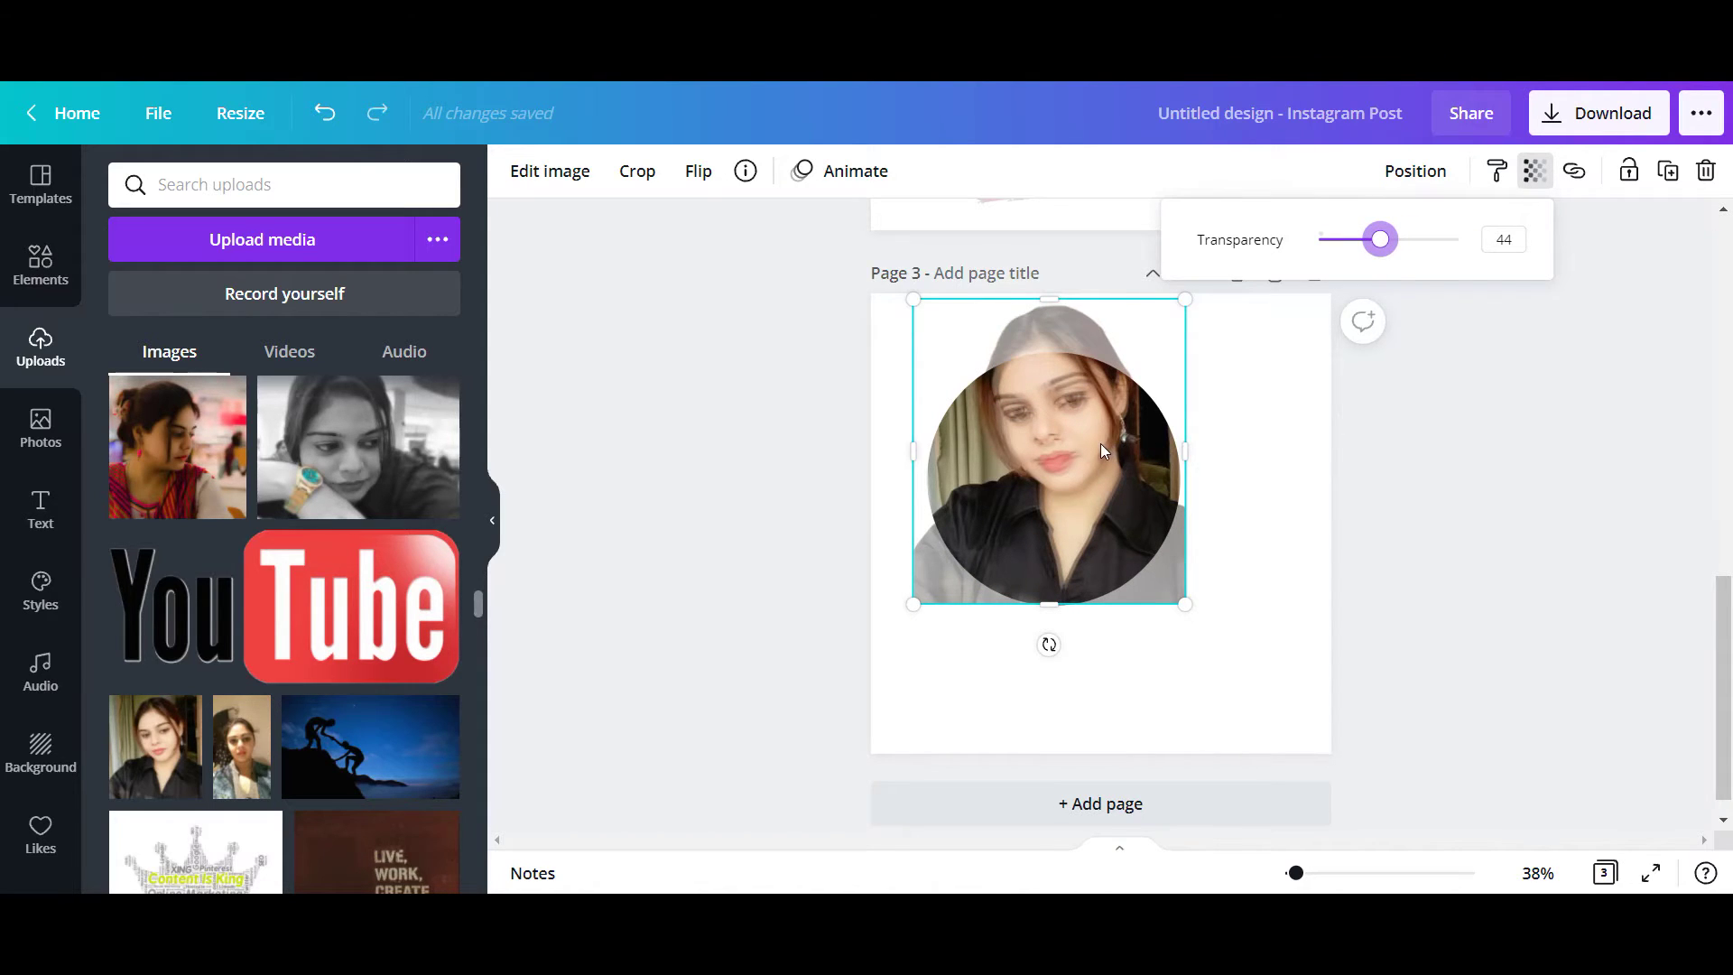
left_click_drag(1099, 442, 1106, 449)
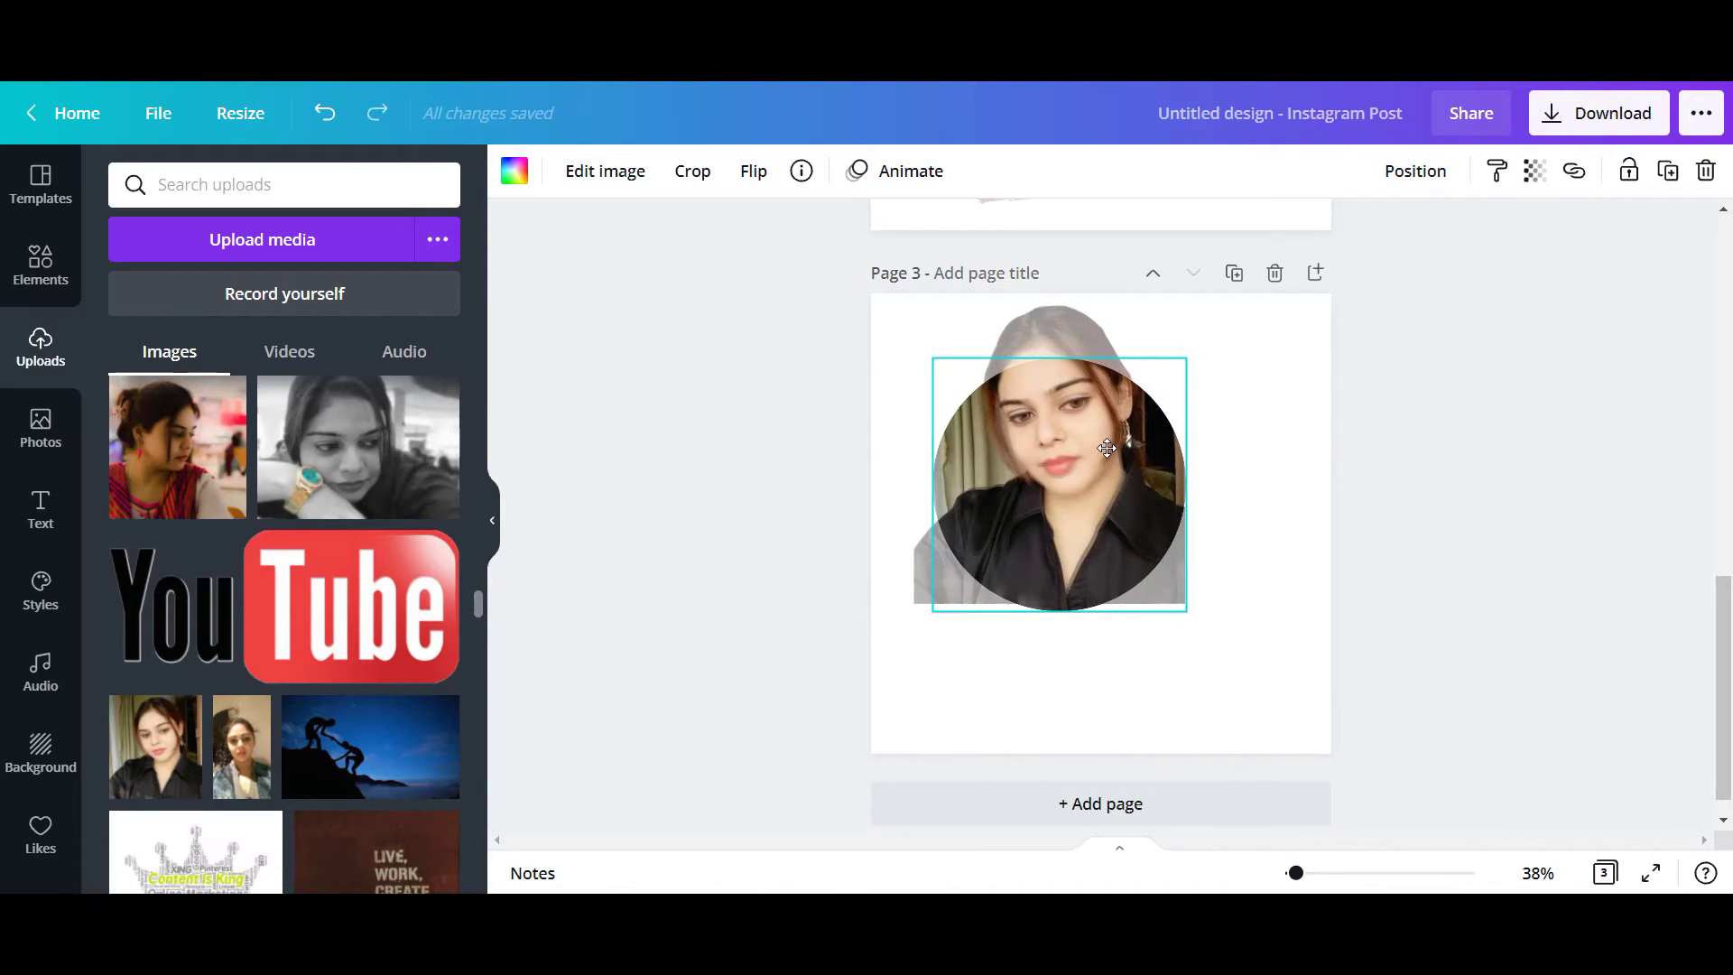
left_click_drag(1107, 448, 1107, 449)
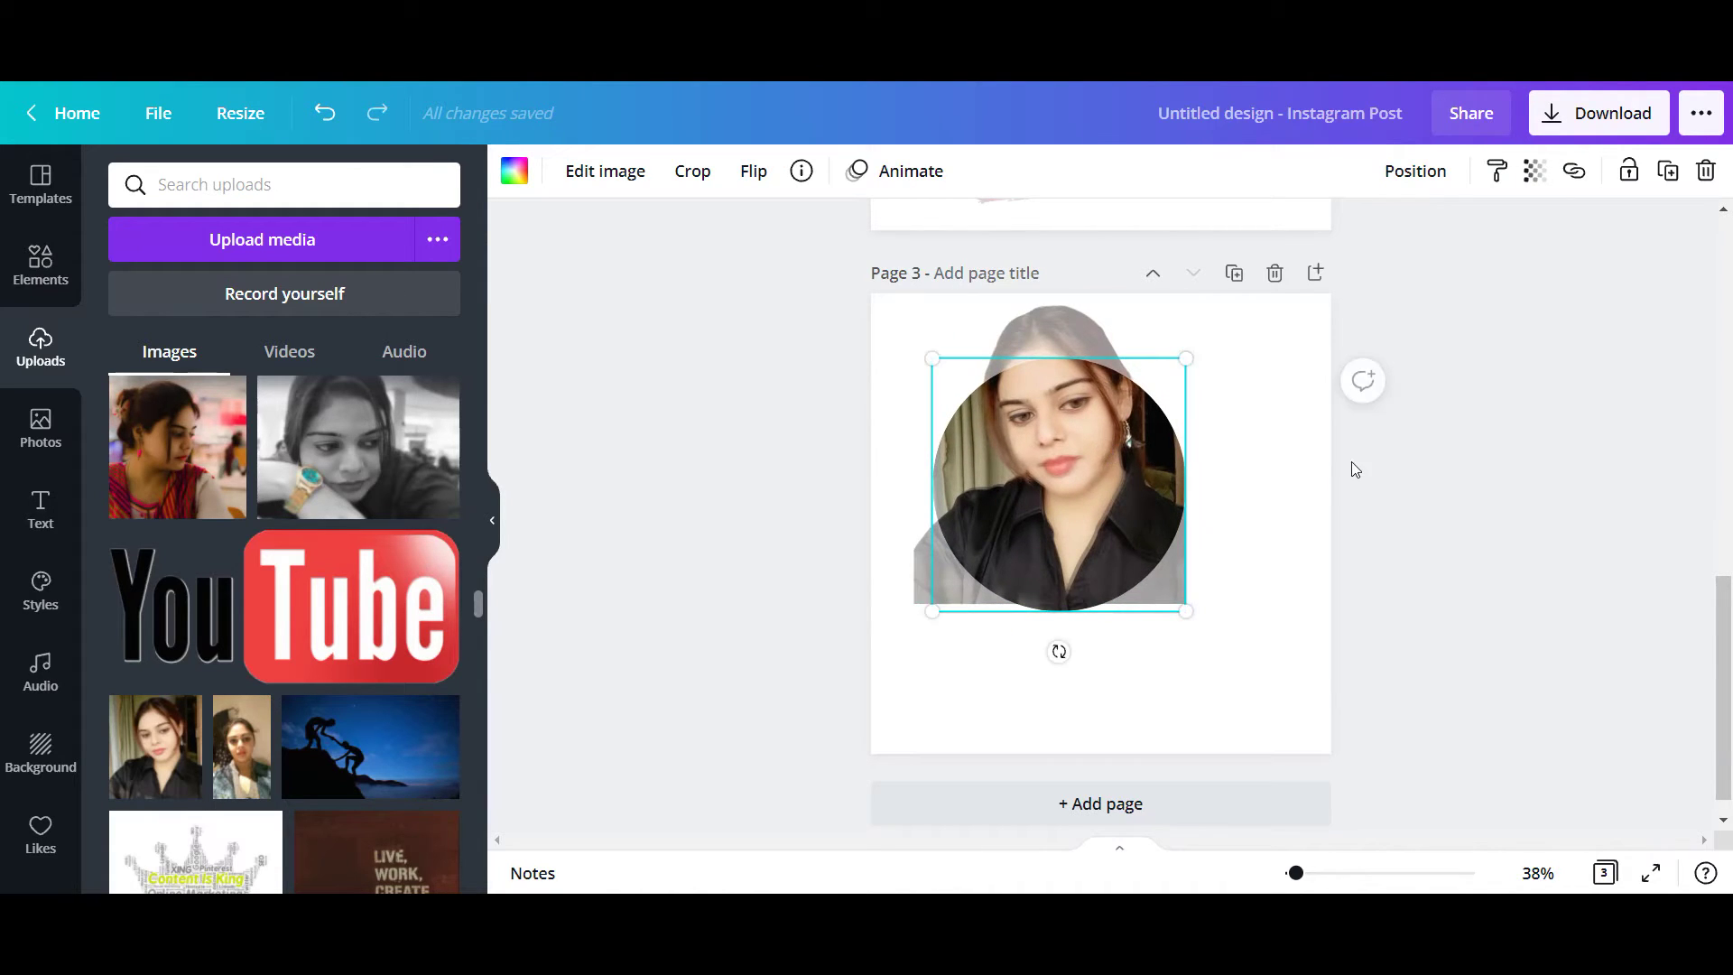
left_click(1314, 363)
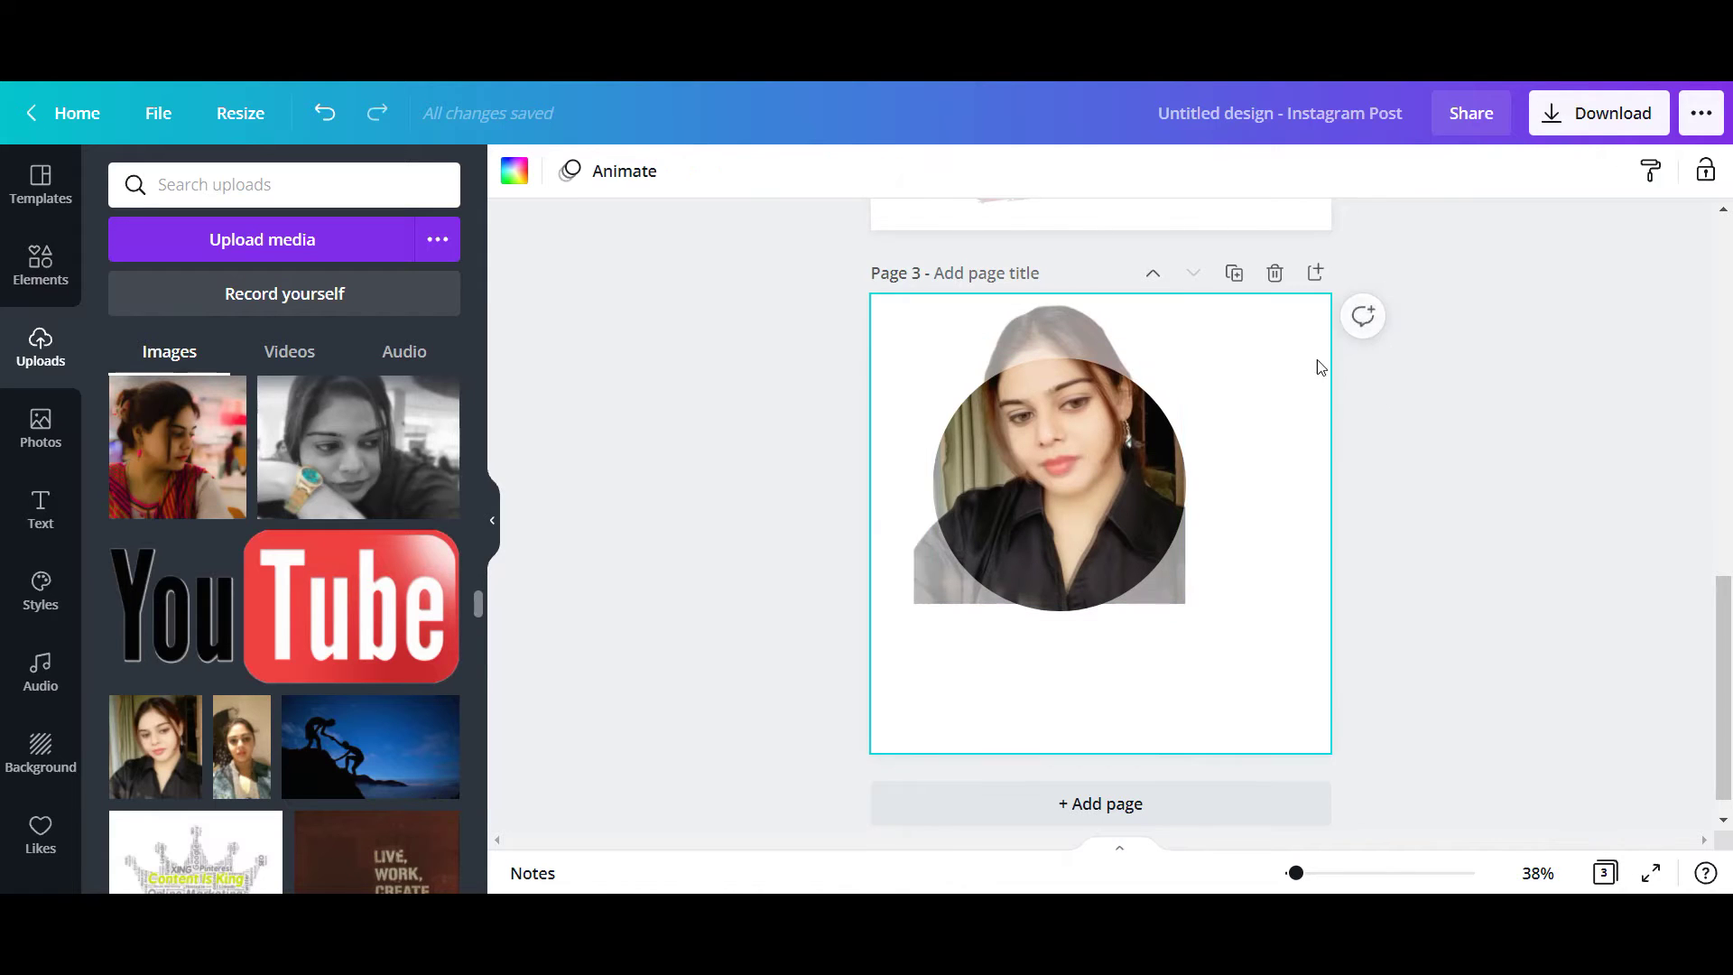
left_click(1134, 435)
left_click_drag(1388, 251, 1460, 240)
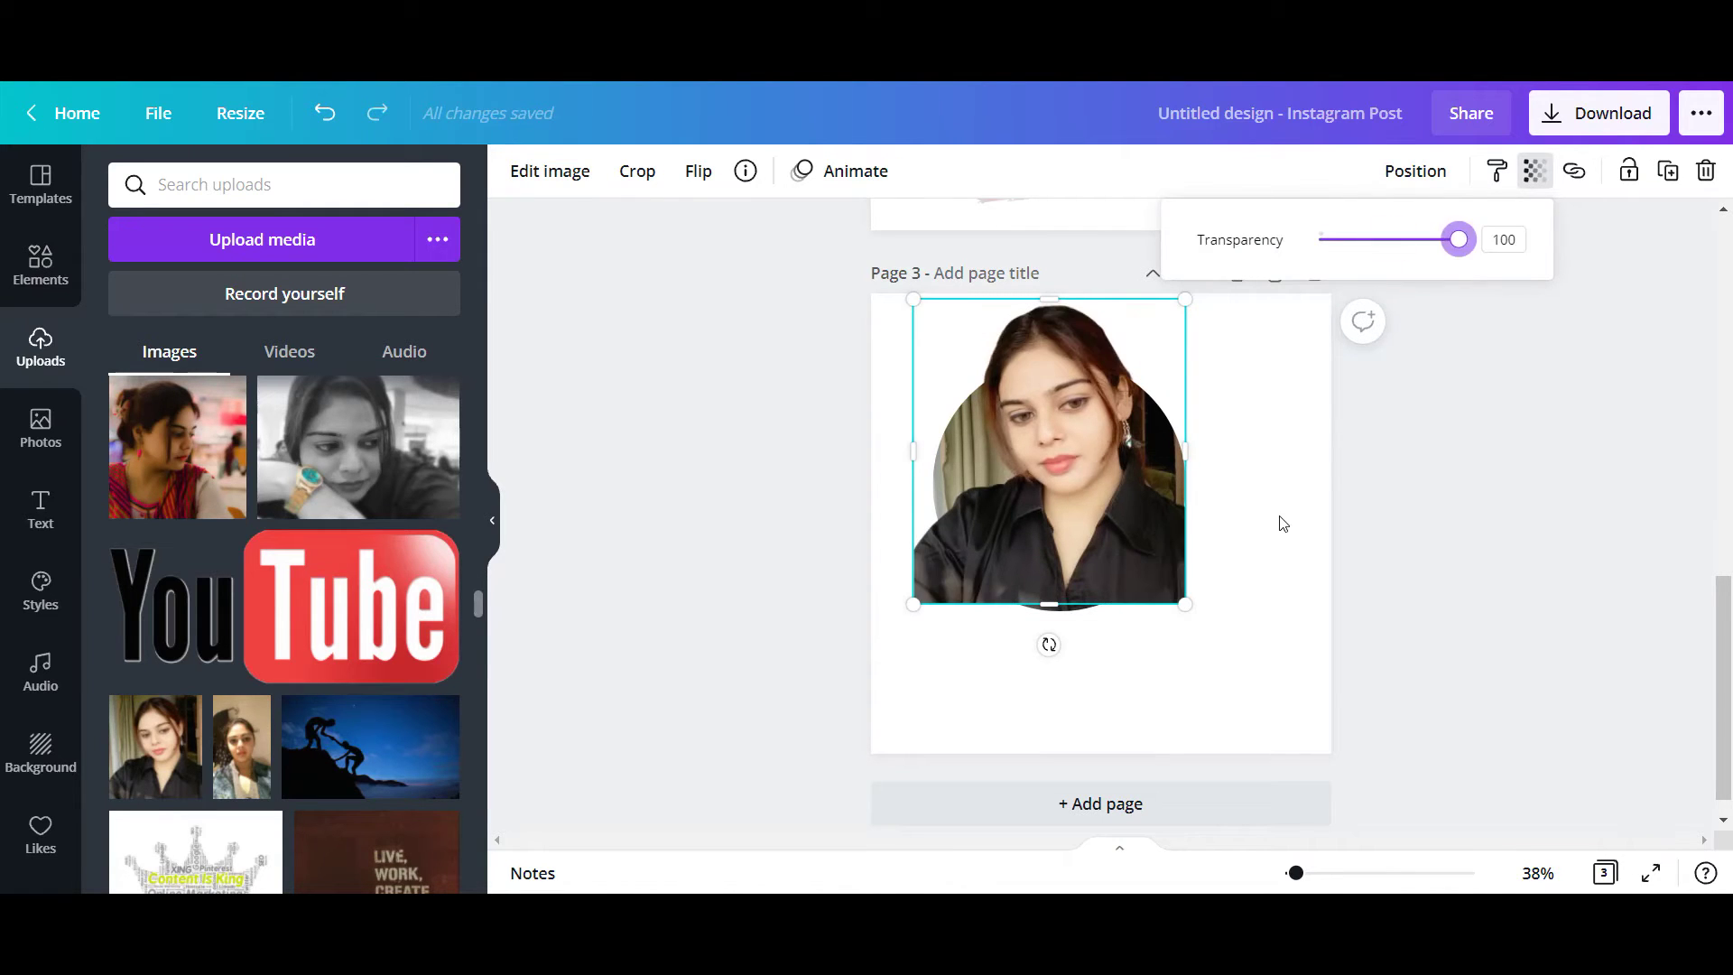
left_click(1087, 716)
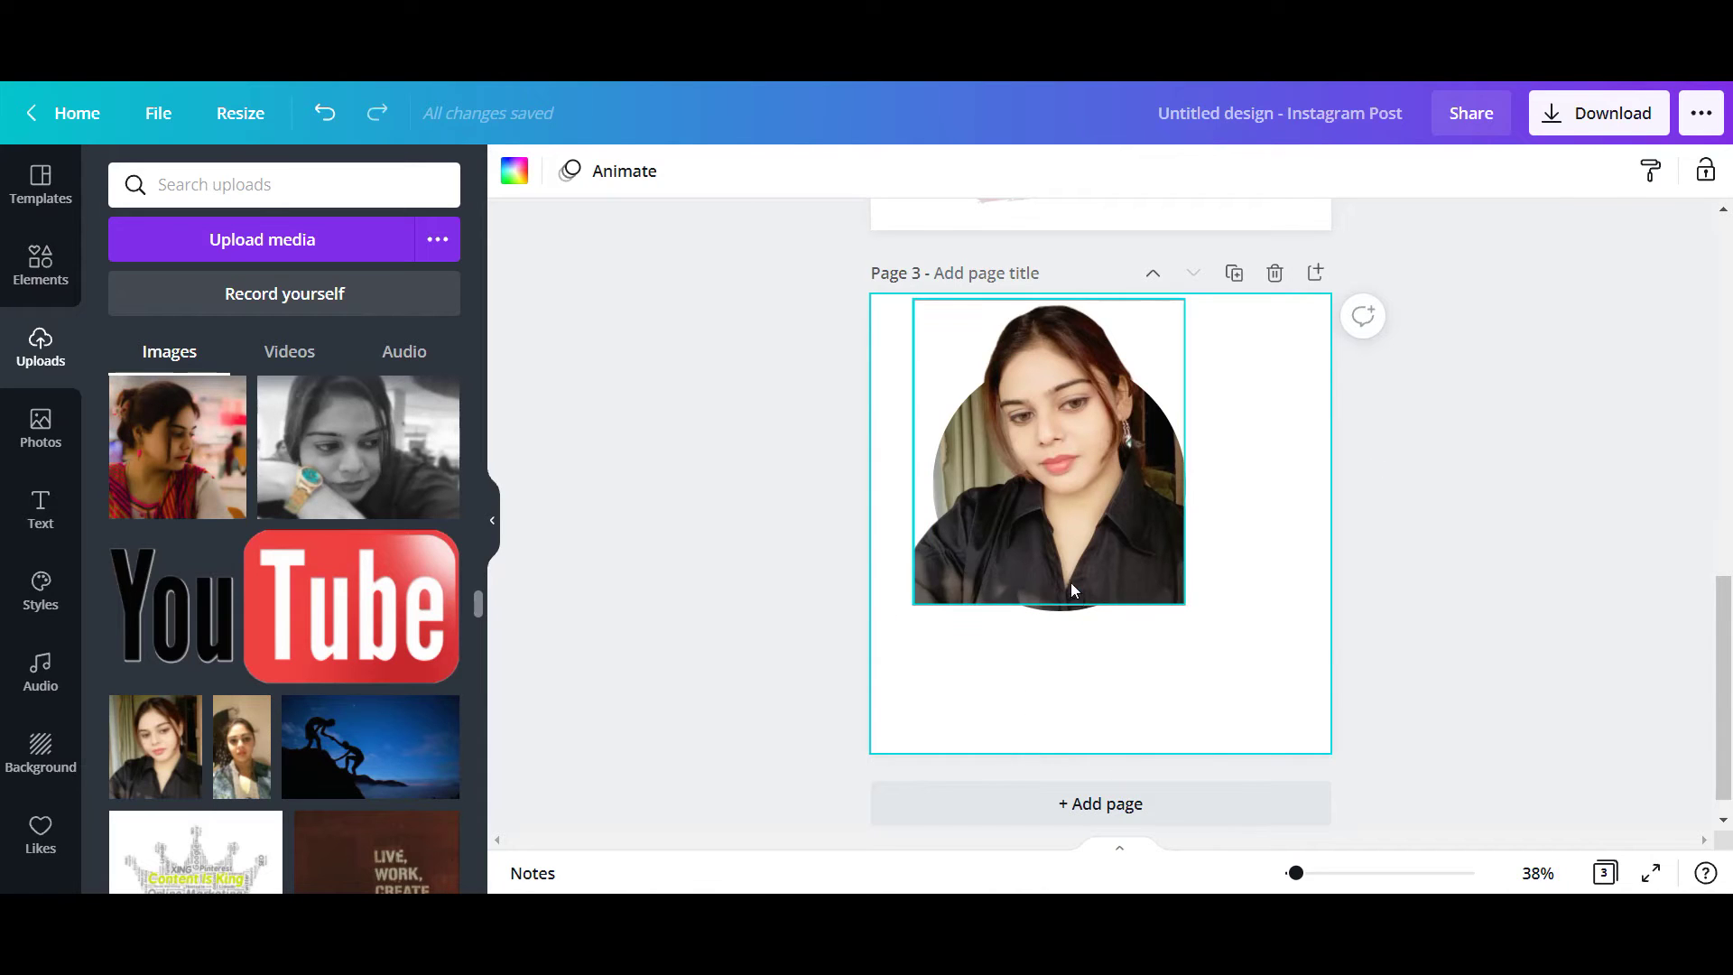
Step: Crop the cut-out's bottom up to mid-circle, leaving her head and shoulders above the frame
left_click(1066, 550)
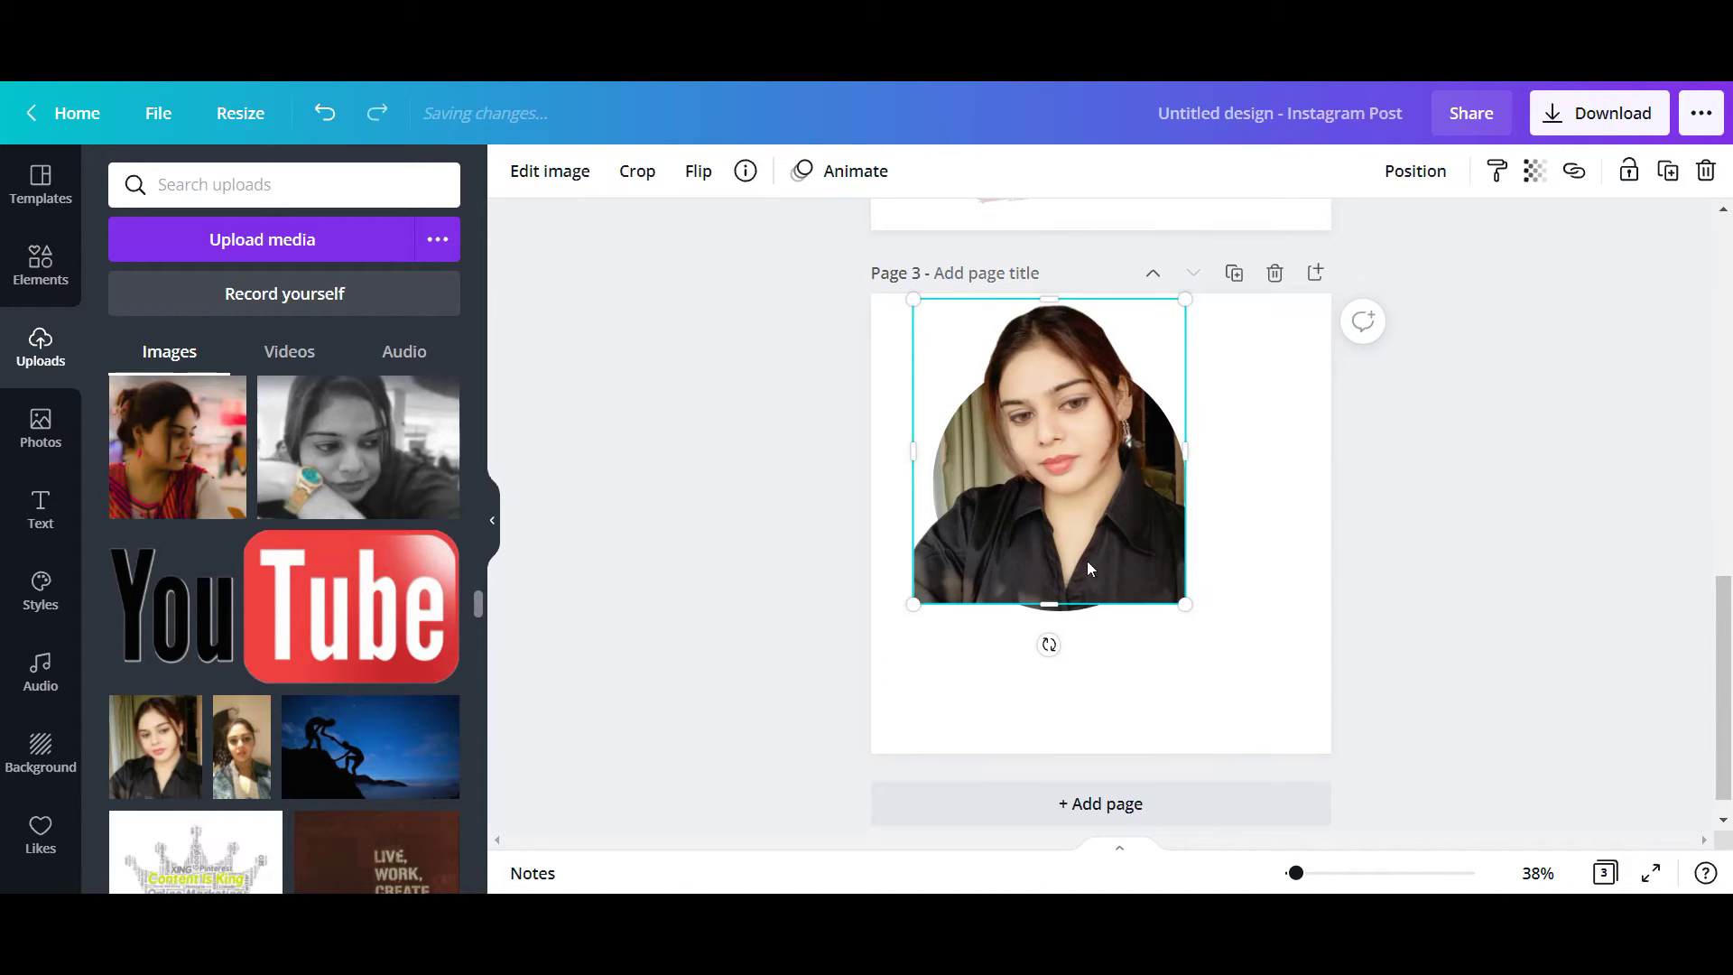
left_click_drag(1049, 587, 1149, 534)
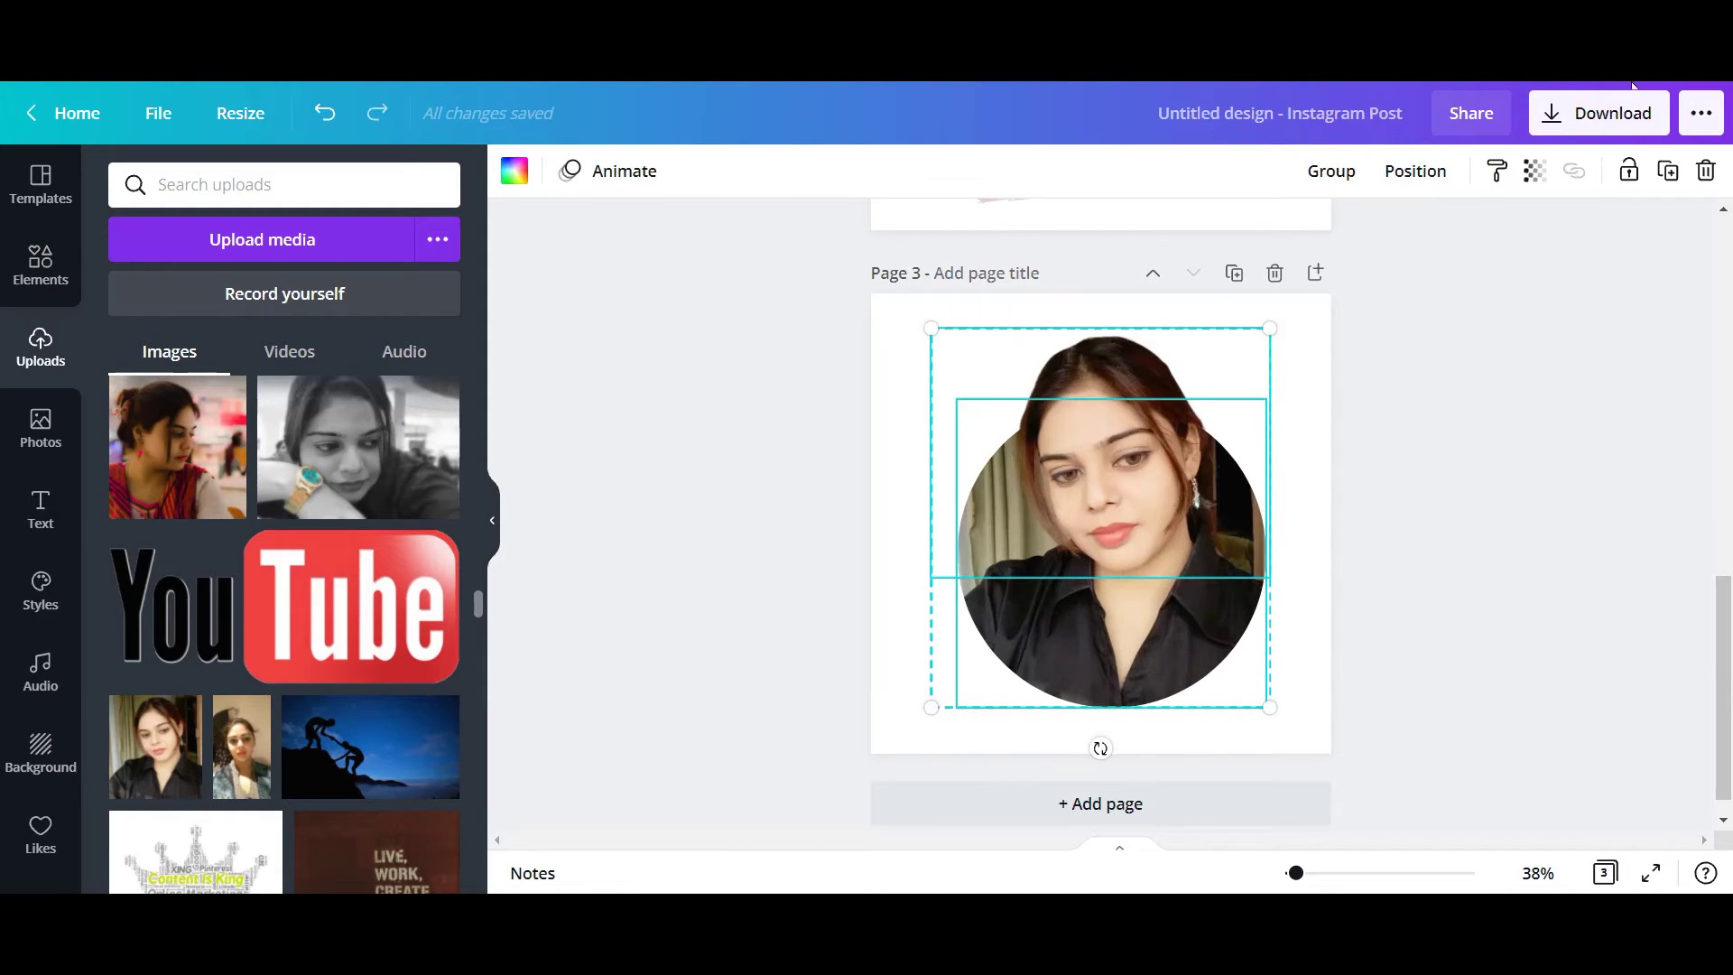
left_click(1441, 496)
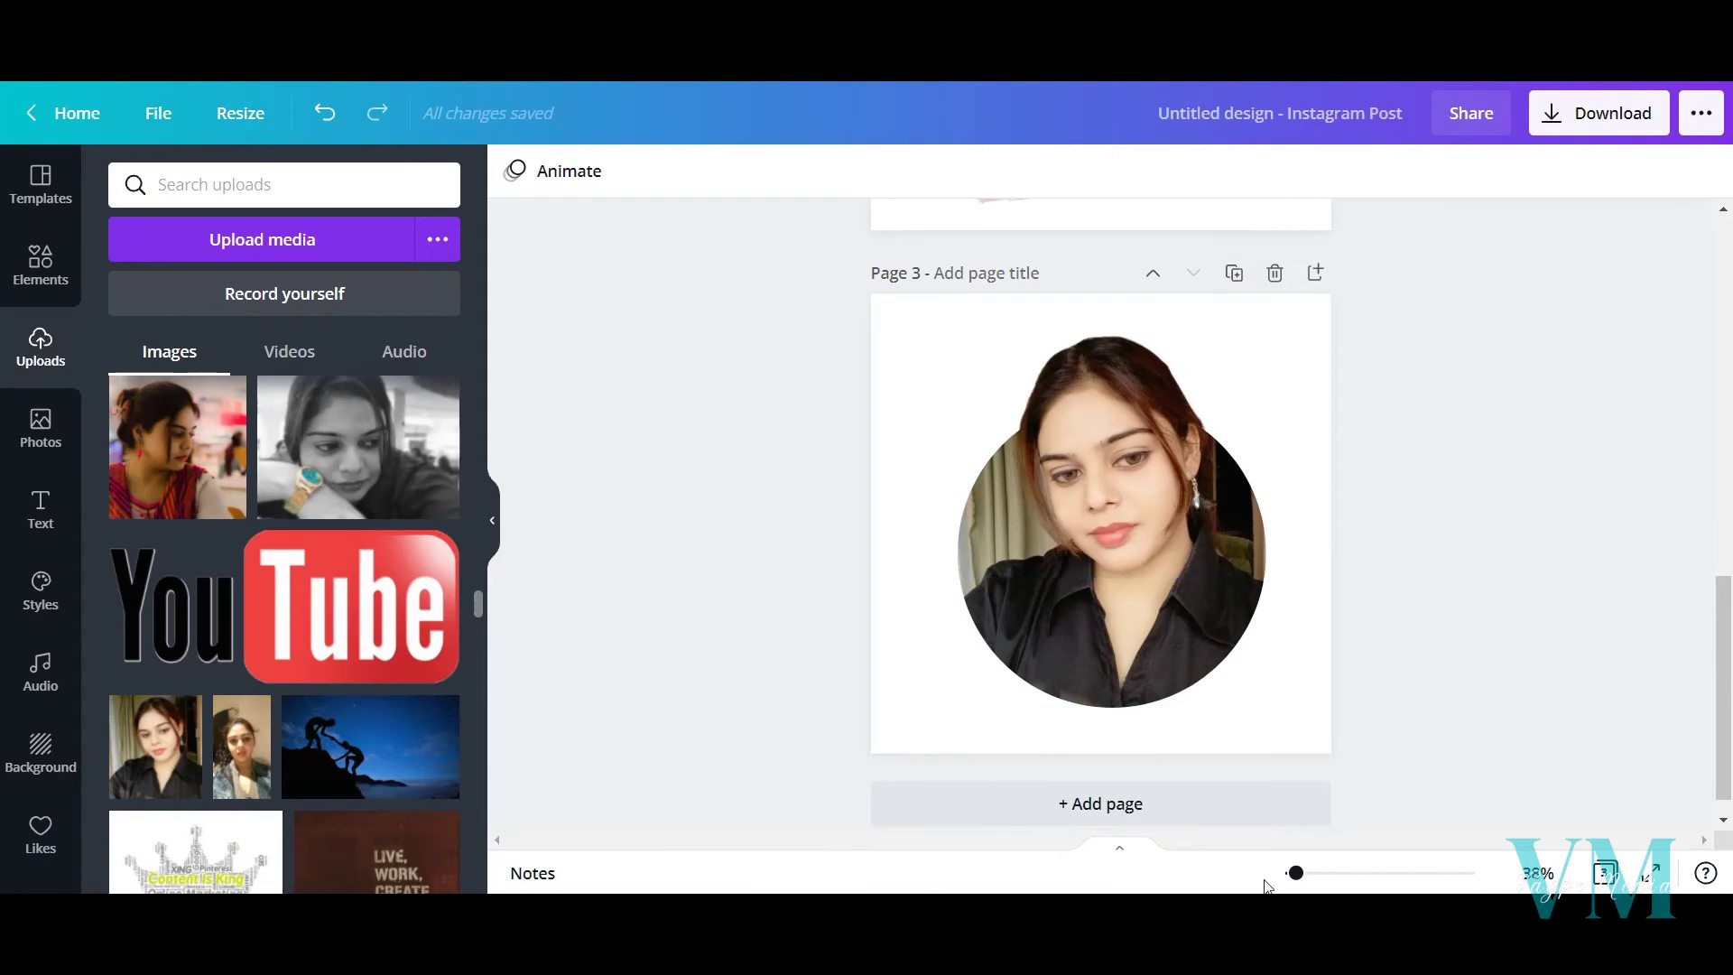
scroll(1331, 517, "up", 10)
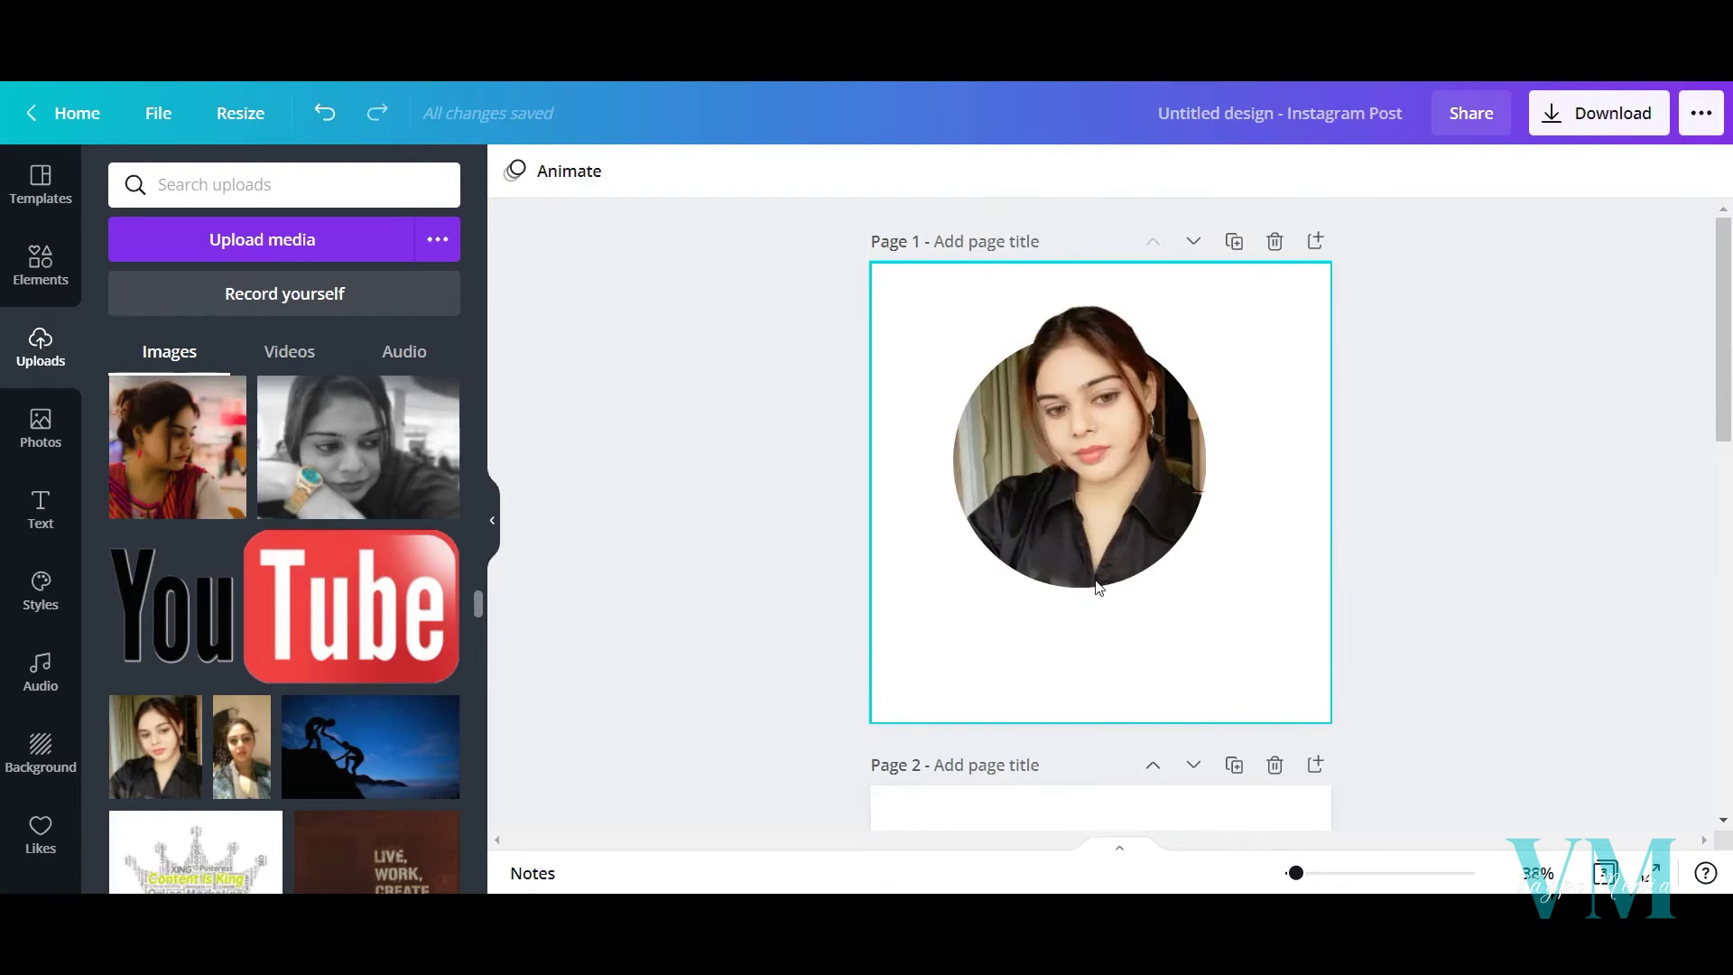
scroll(1555, 457, "down", 10)
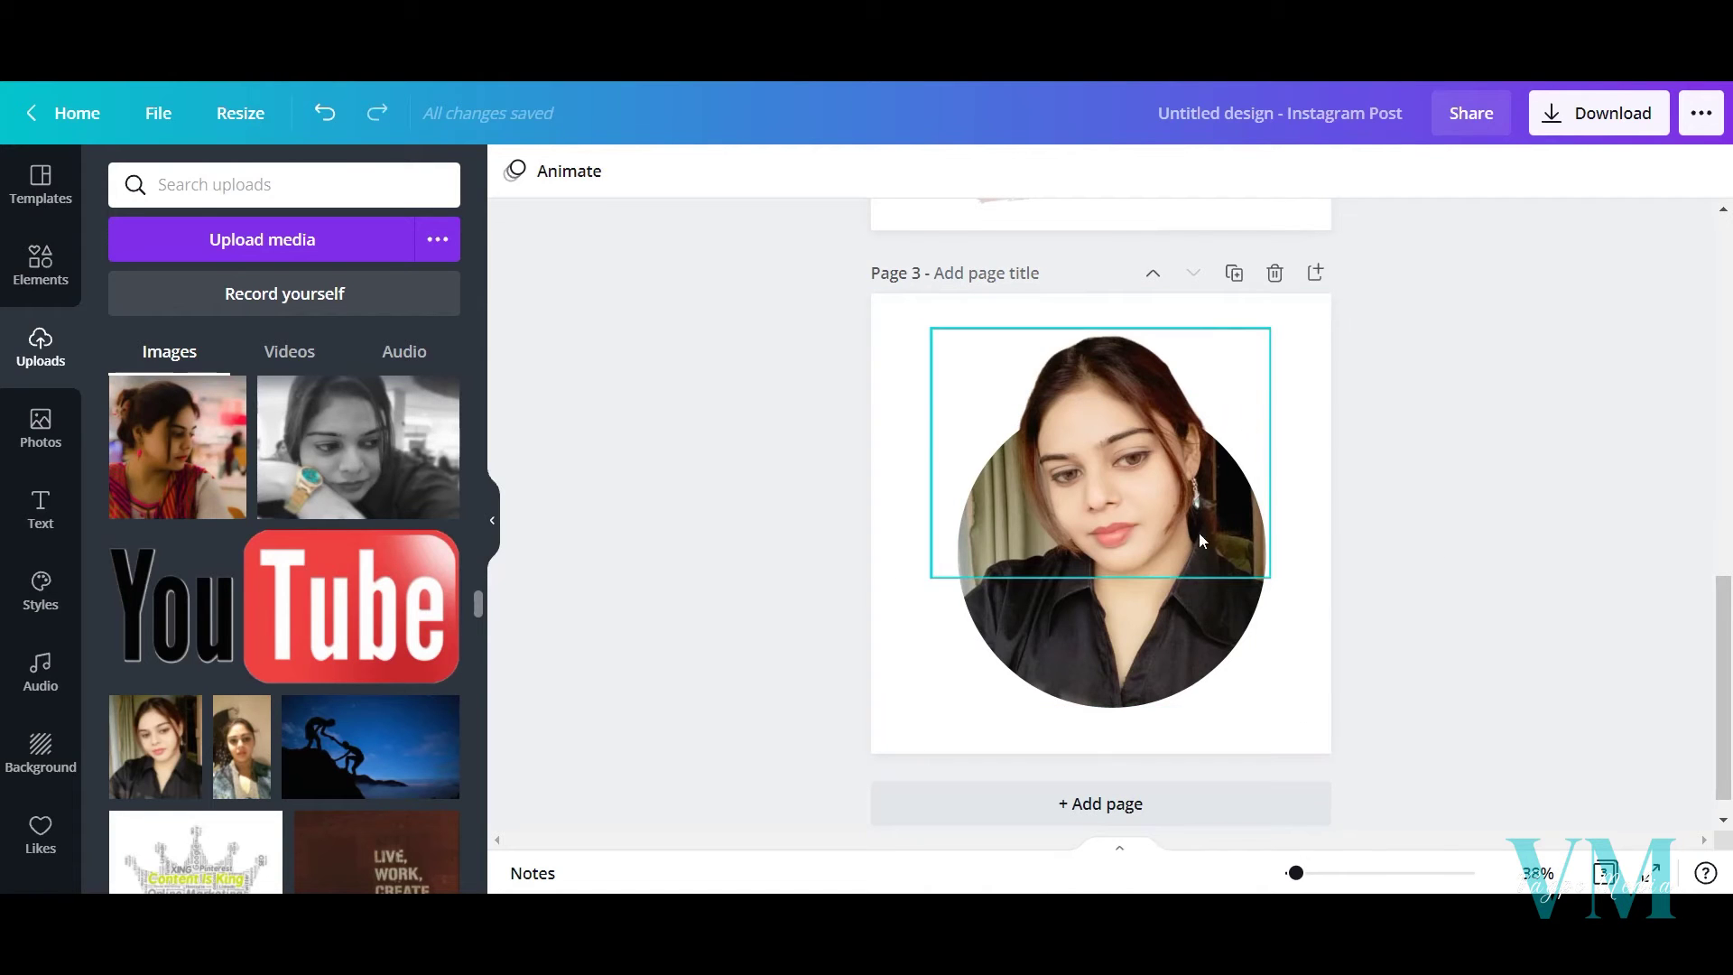
Step: Add page 4 with the enlarged girl-at-a-desk photo at bottom-left and an overlapping copy at right
scroll(1119, 426, "up", 5)
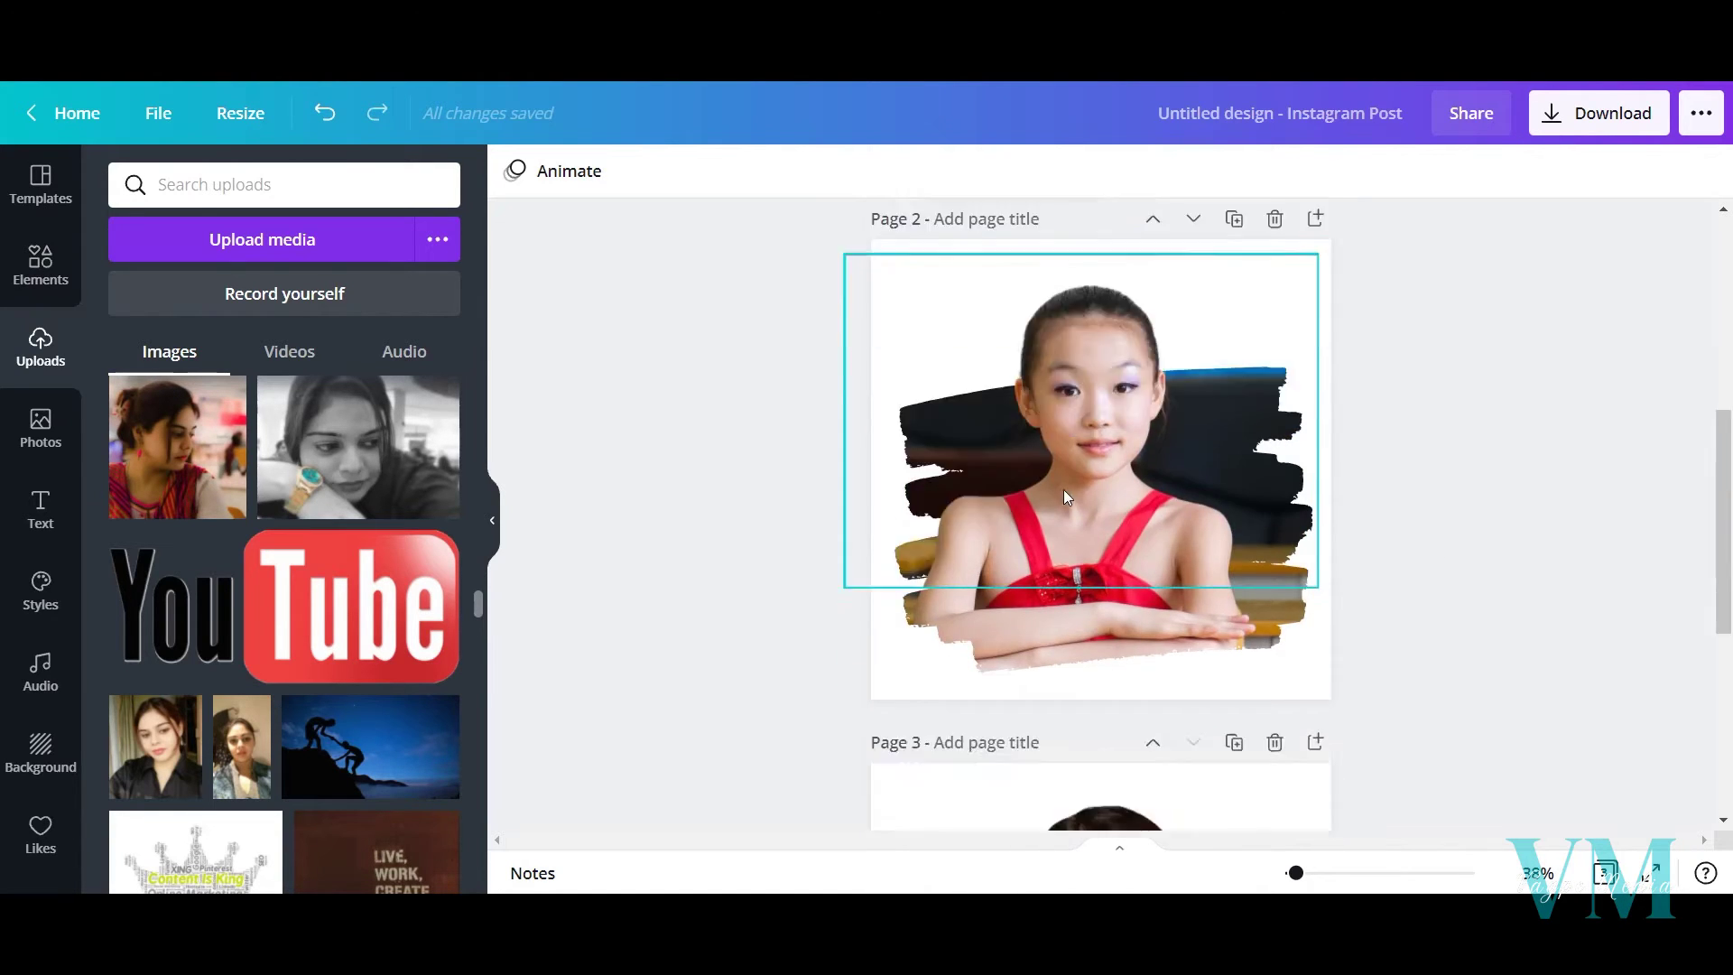
scroll(1066, 495, "down", 5)
left_click(1109, 805)
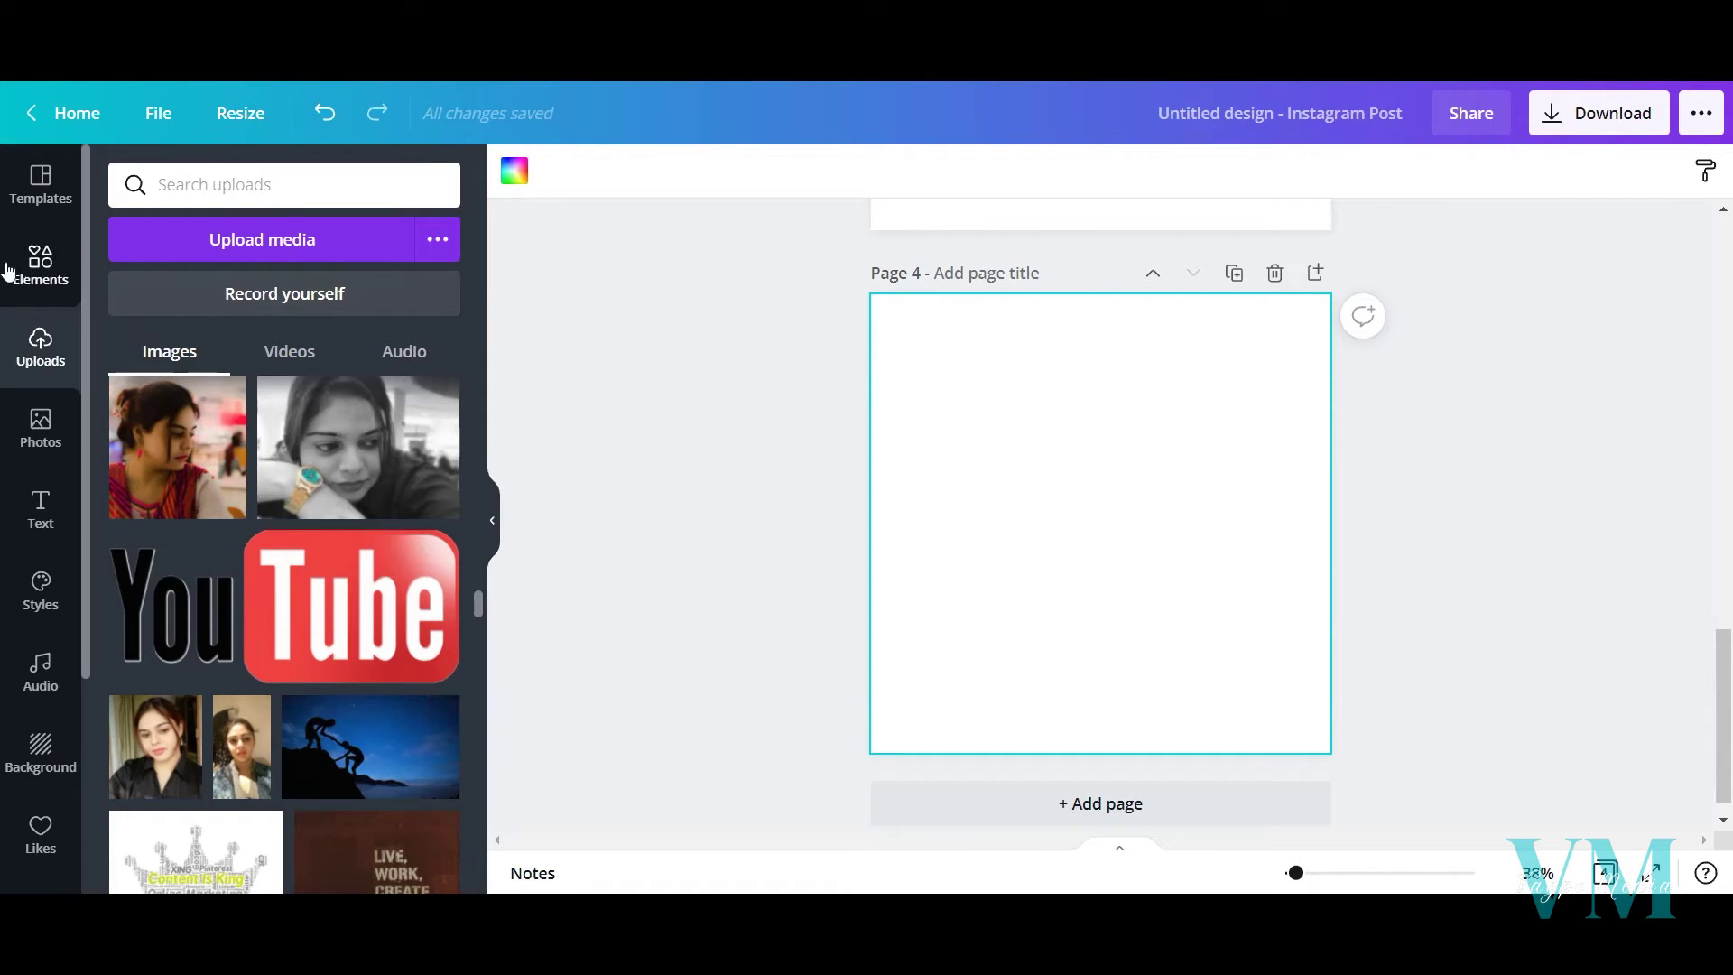
left_click(40, 431)
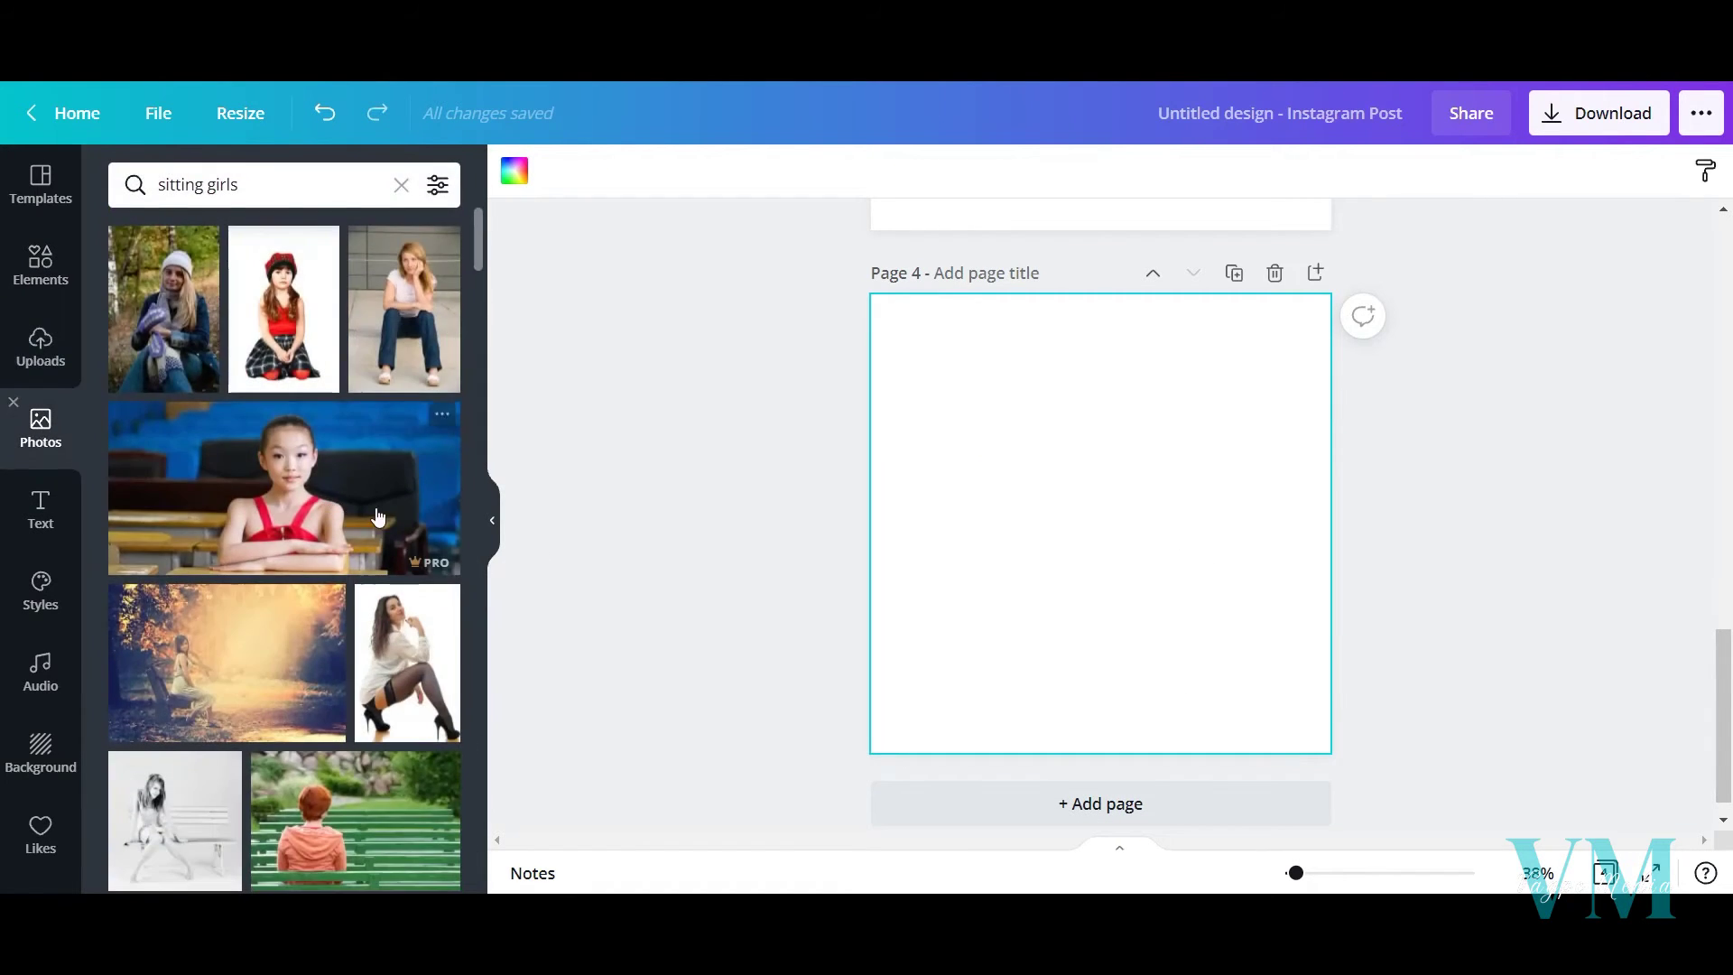
left_click(313, 495)
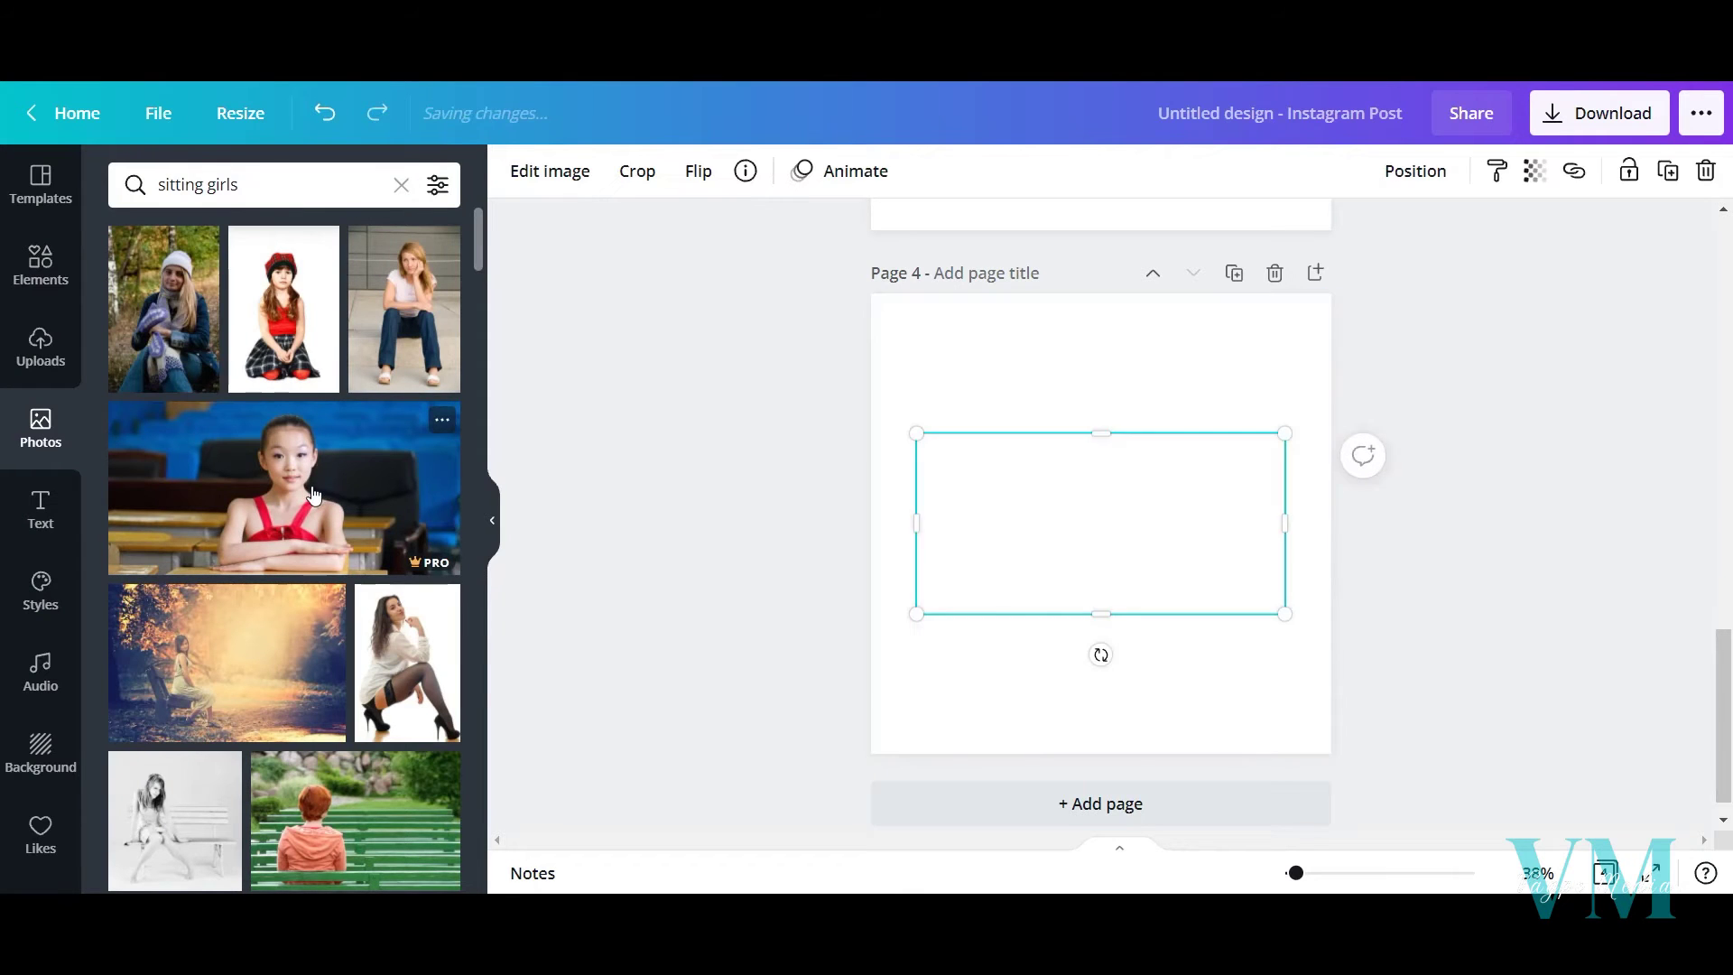
left_click_drag(1100, 432, 1130, 310)
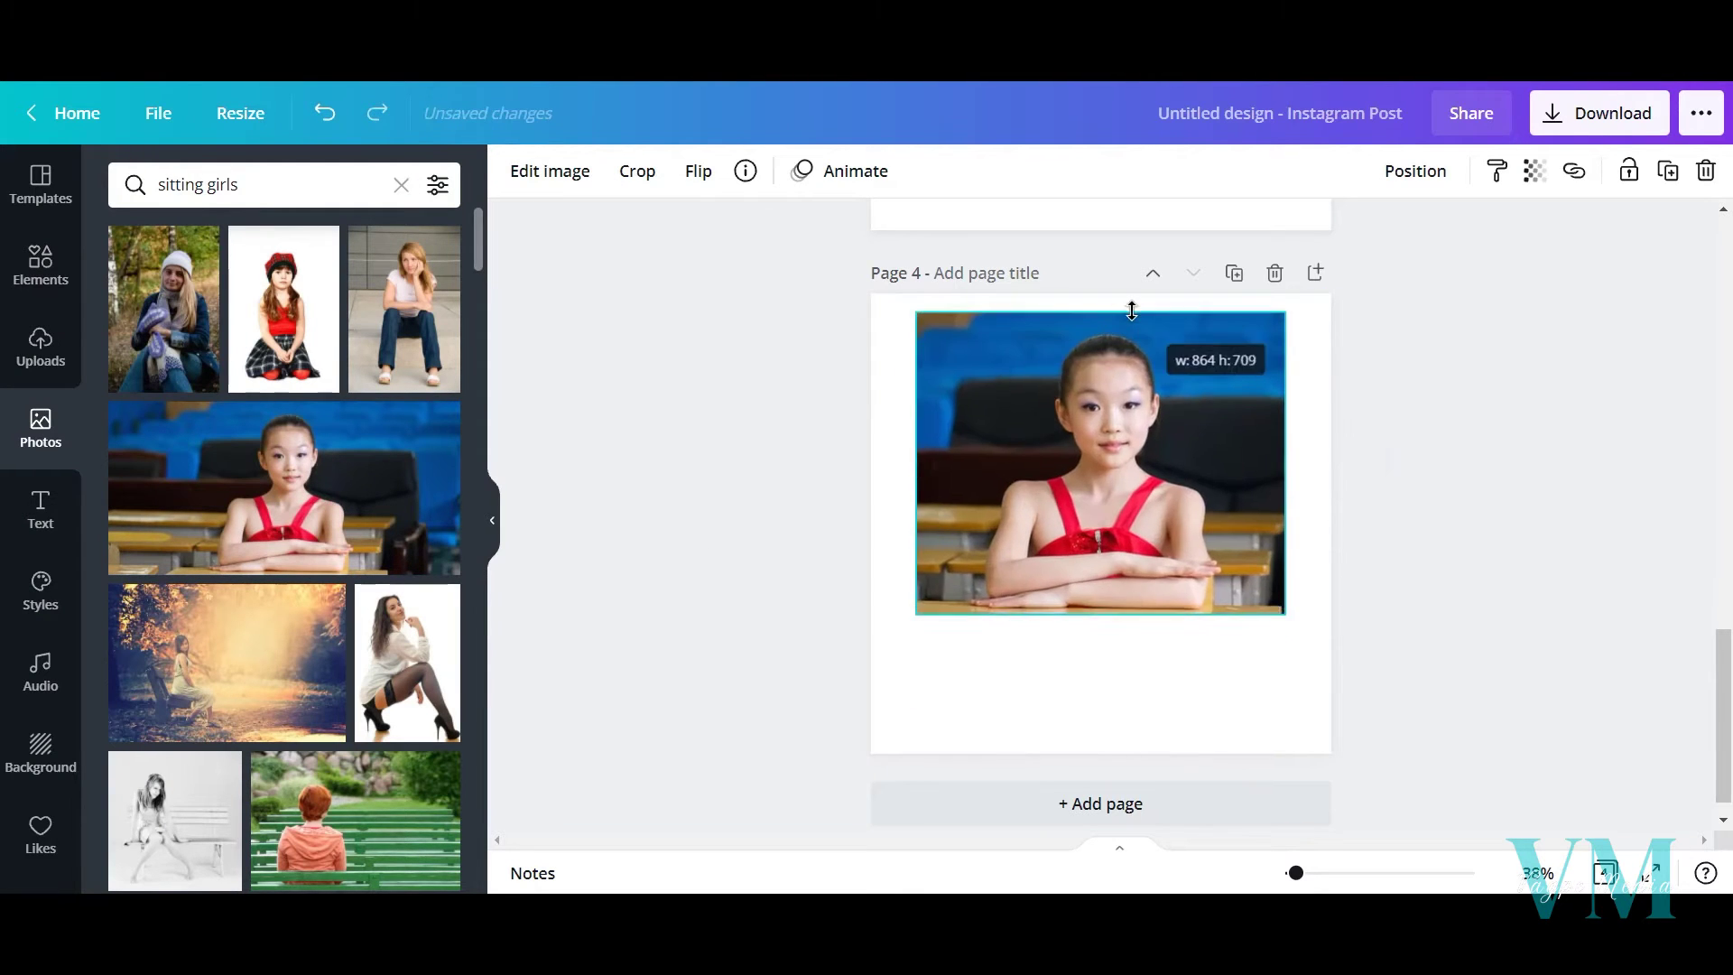
left_click_drag(1109, 530, 1099, 658)
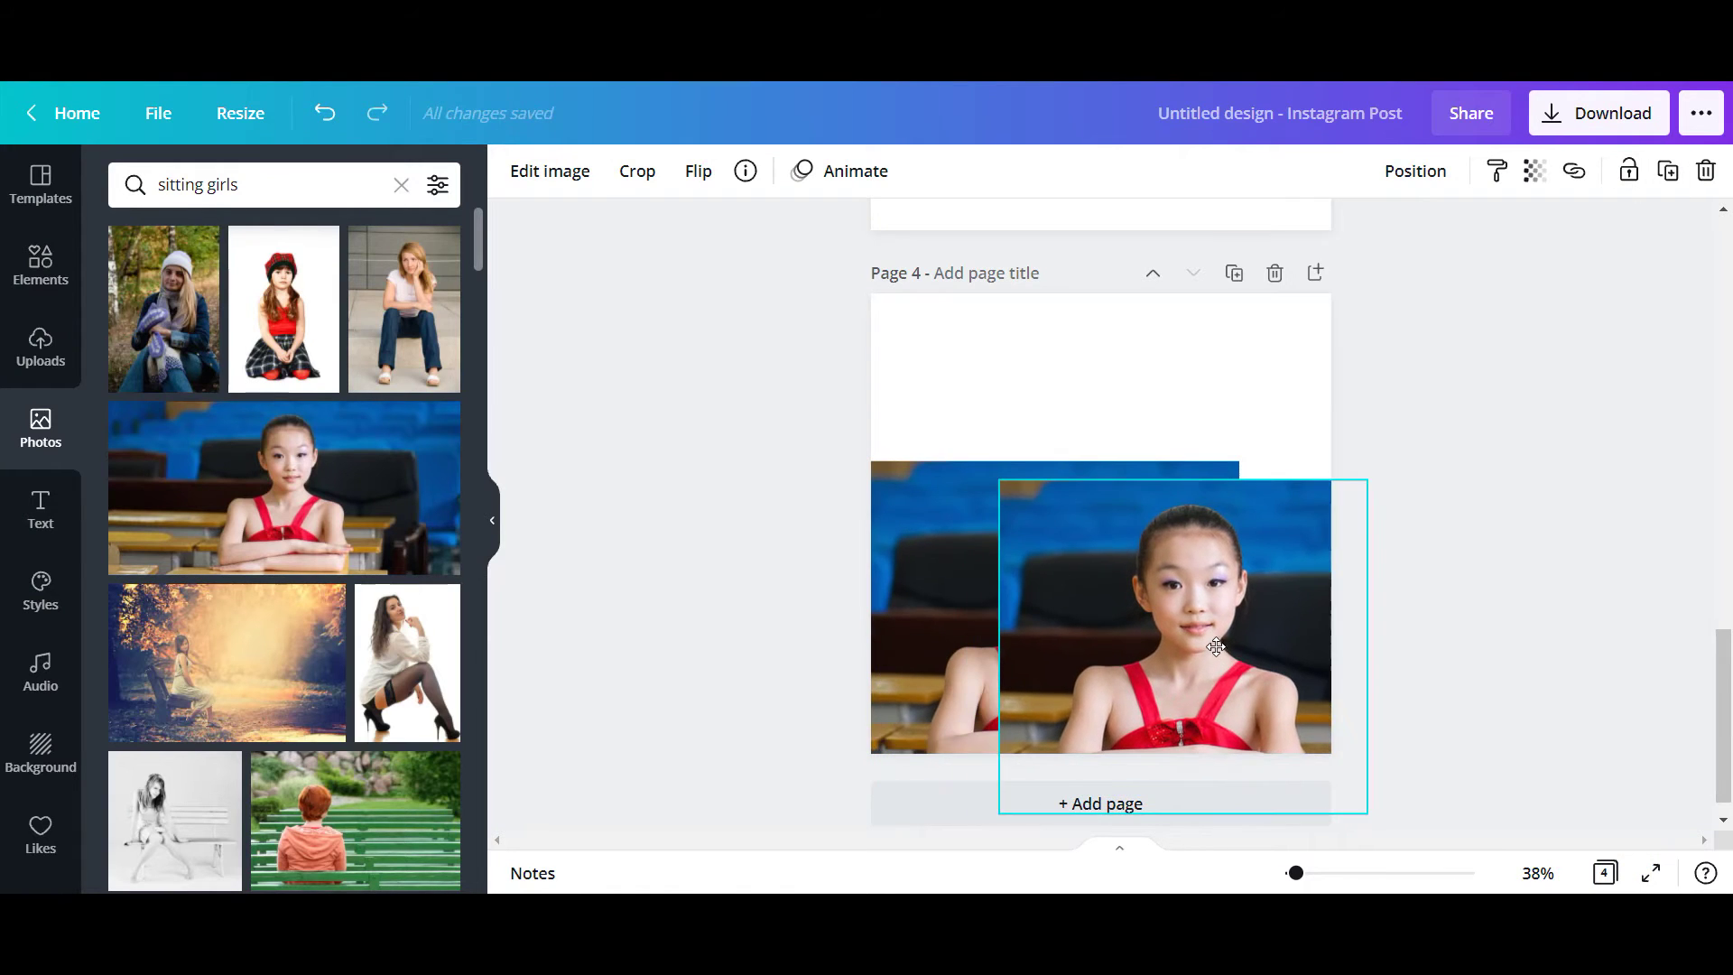
left_click_drag(1216, 647, 1256, 621)
Step: Remove the background from the right copy of the girl with BG Remover
left_click(535, 179)
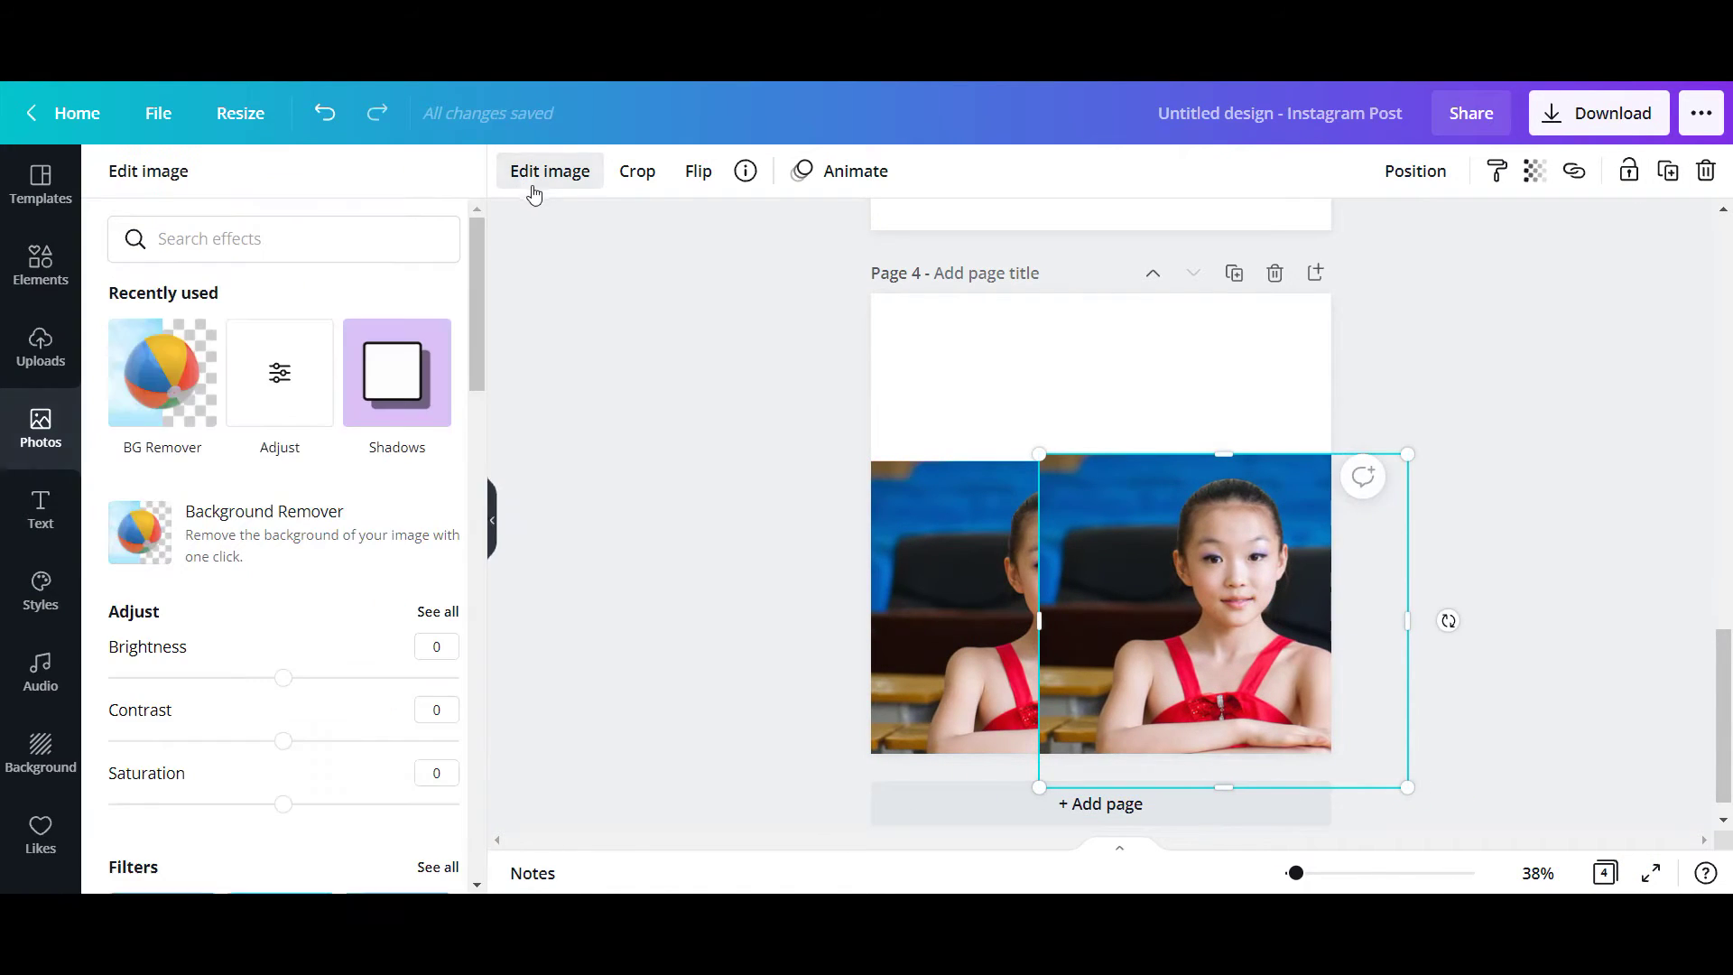
left_click(173, 381)
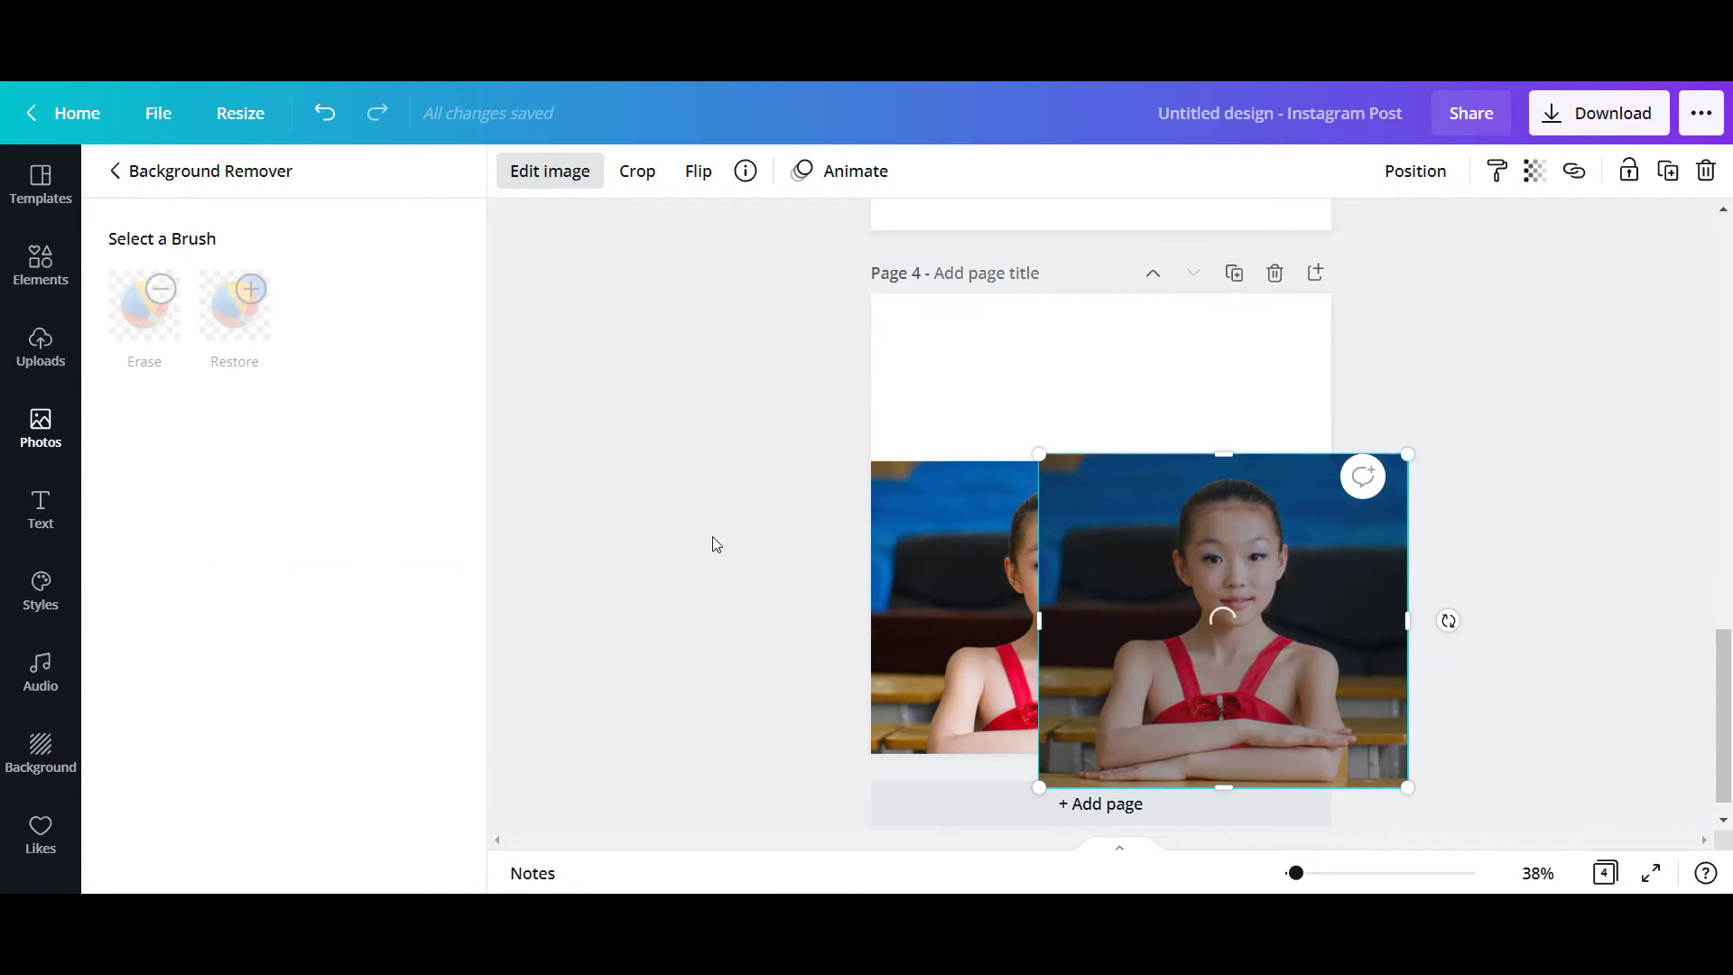
left_click(425, 867)
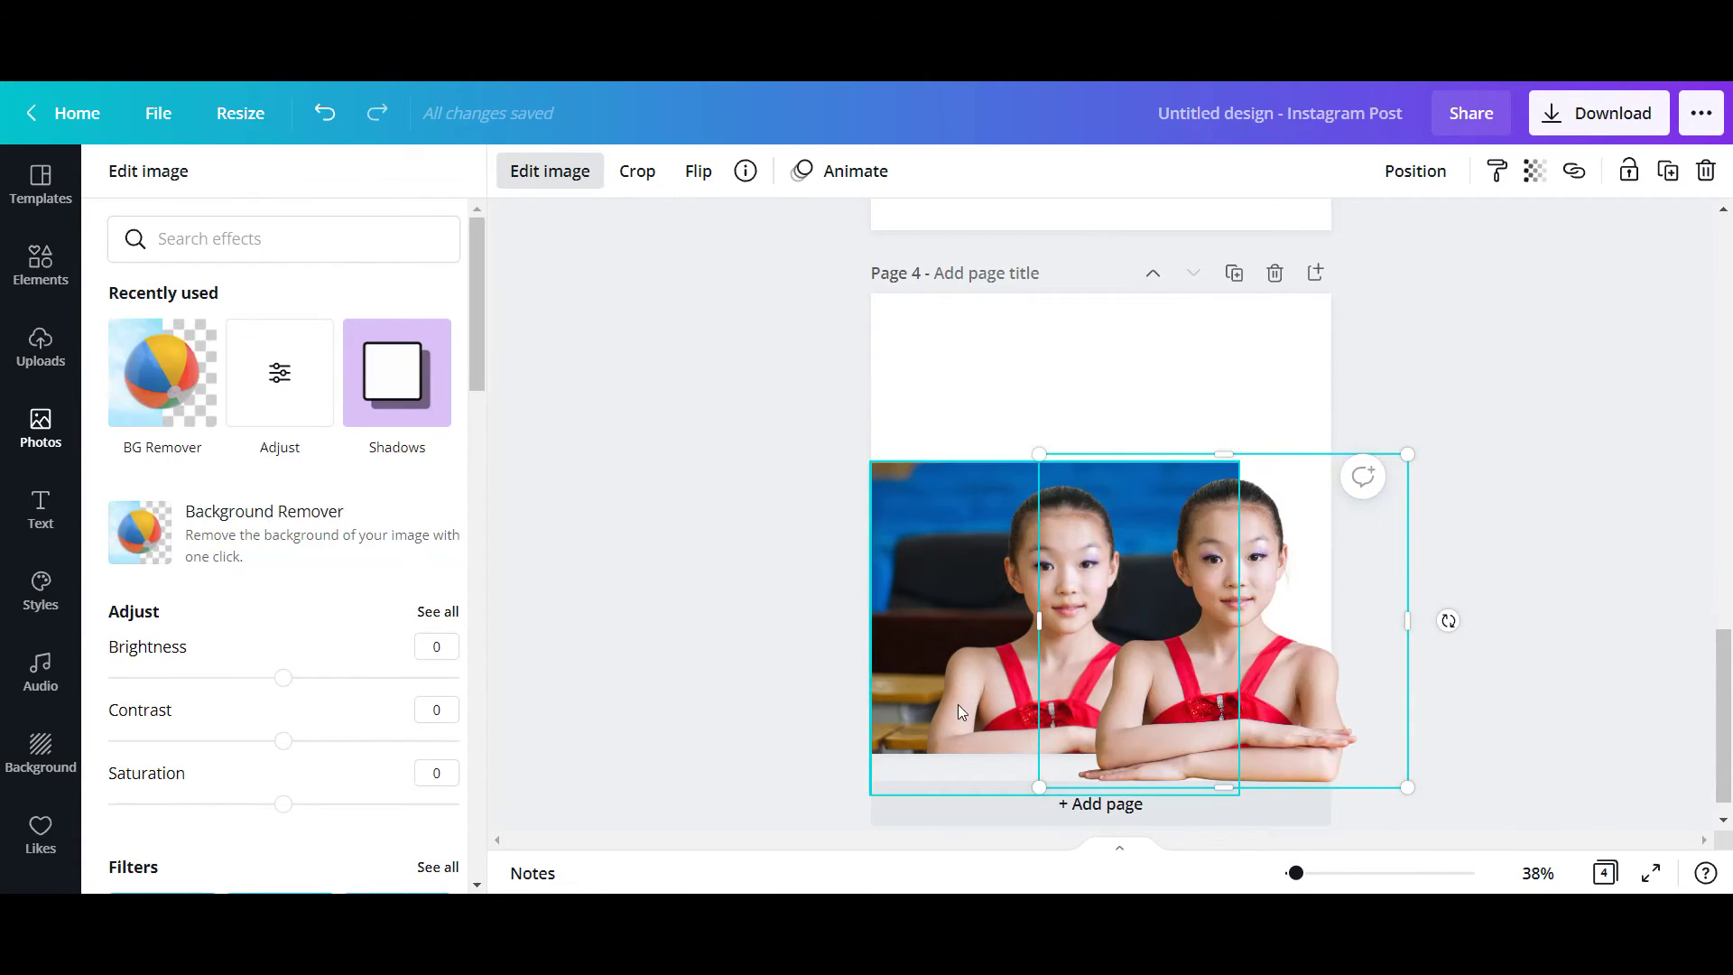
Step: Fade the cut-out girl to 44 transparency and shift it right and down
left_click(1536, 177)
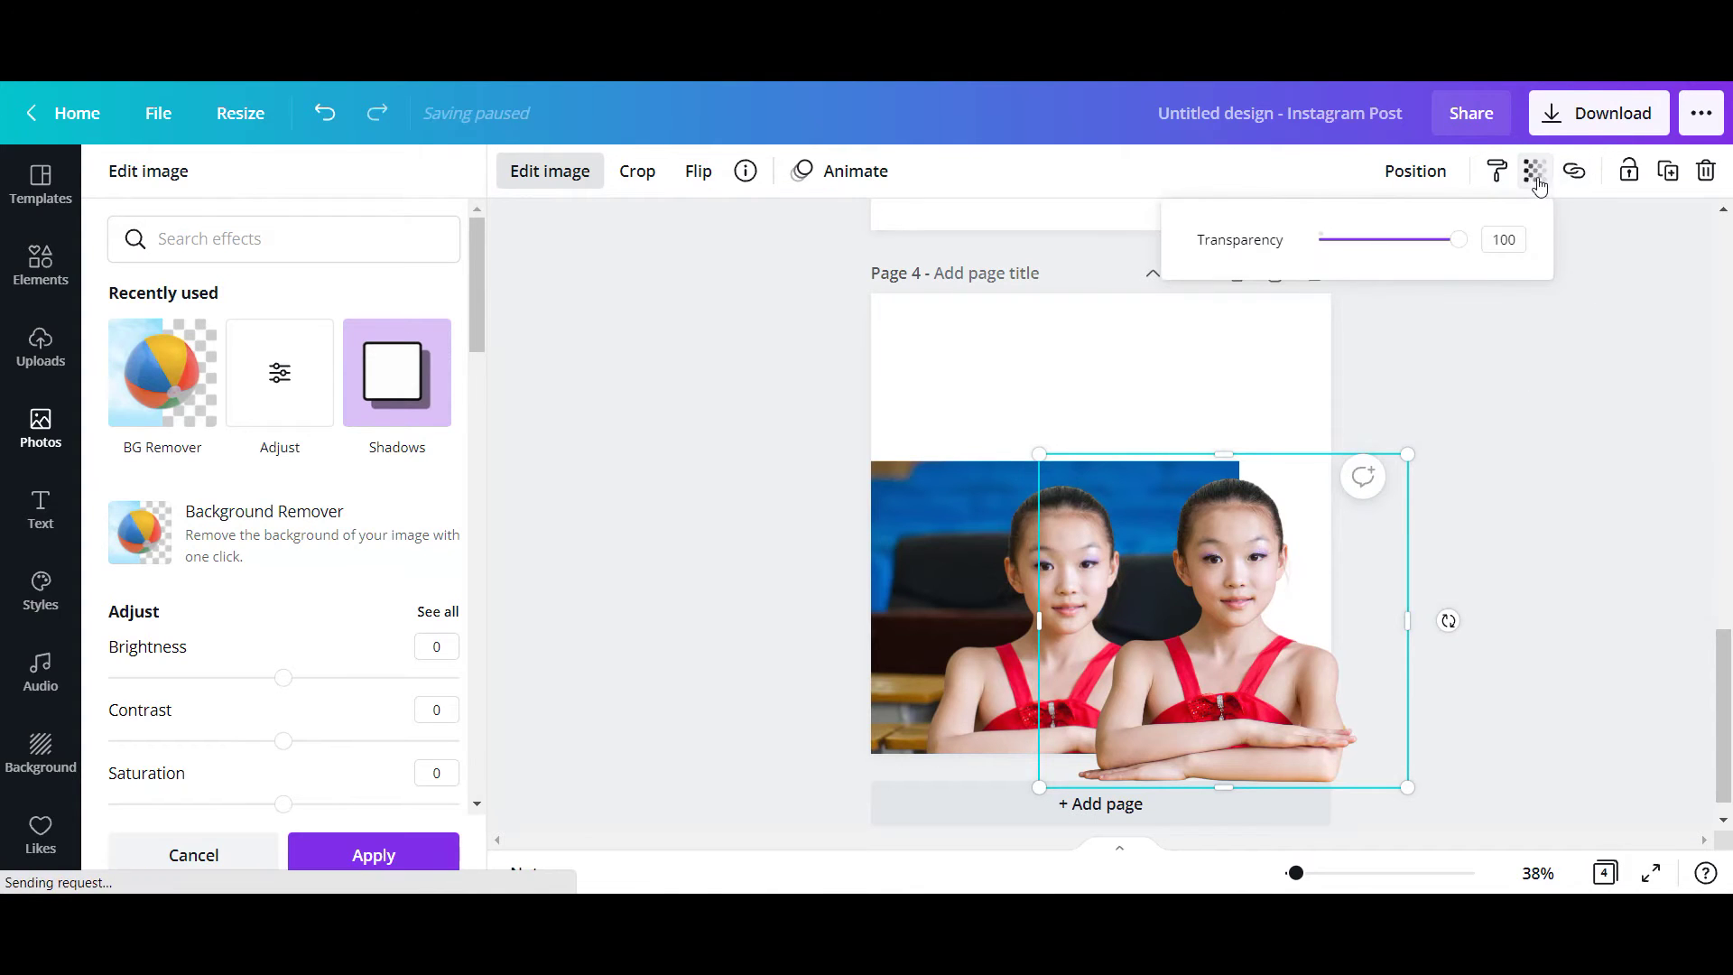
left_click_drag(1455, 240, 1382, 240)
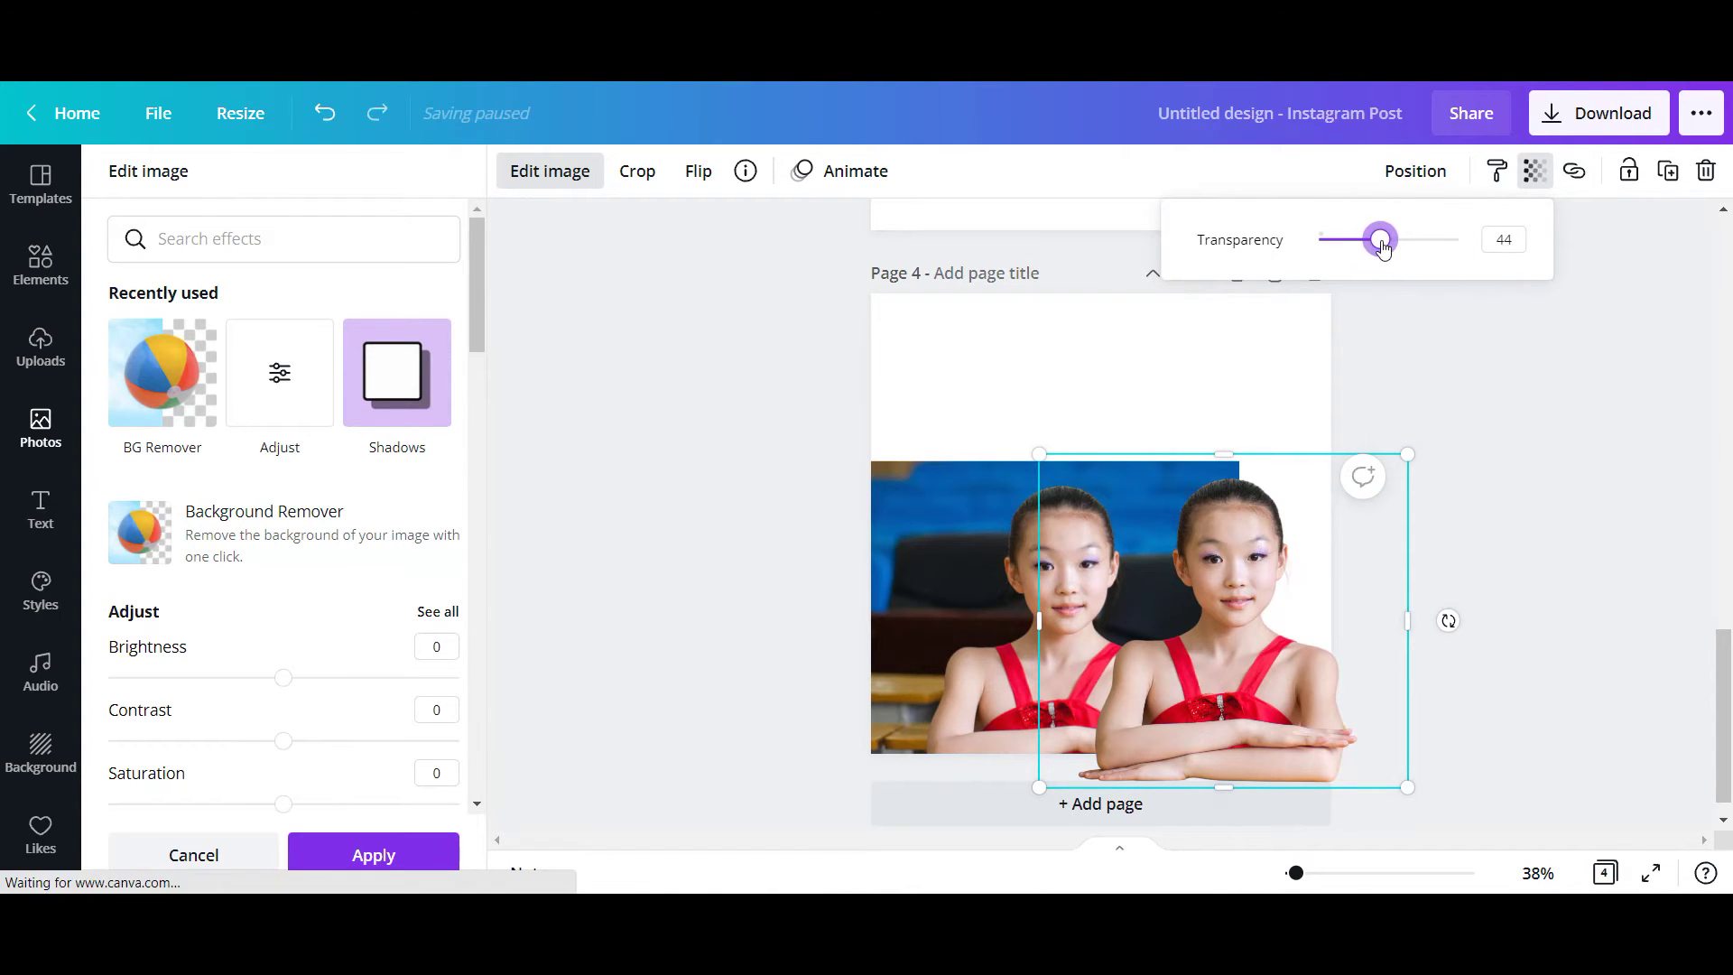
left_click(1338, 577)
left_click_drag(1338, 578, 1399, 597)
left_click(1501, 662)
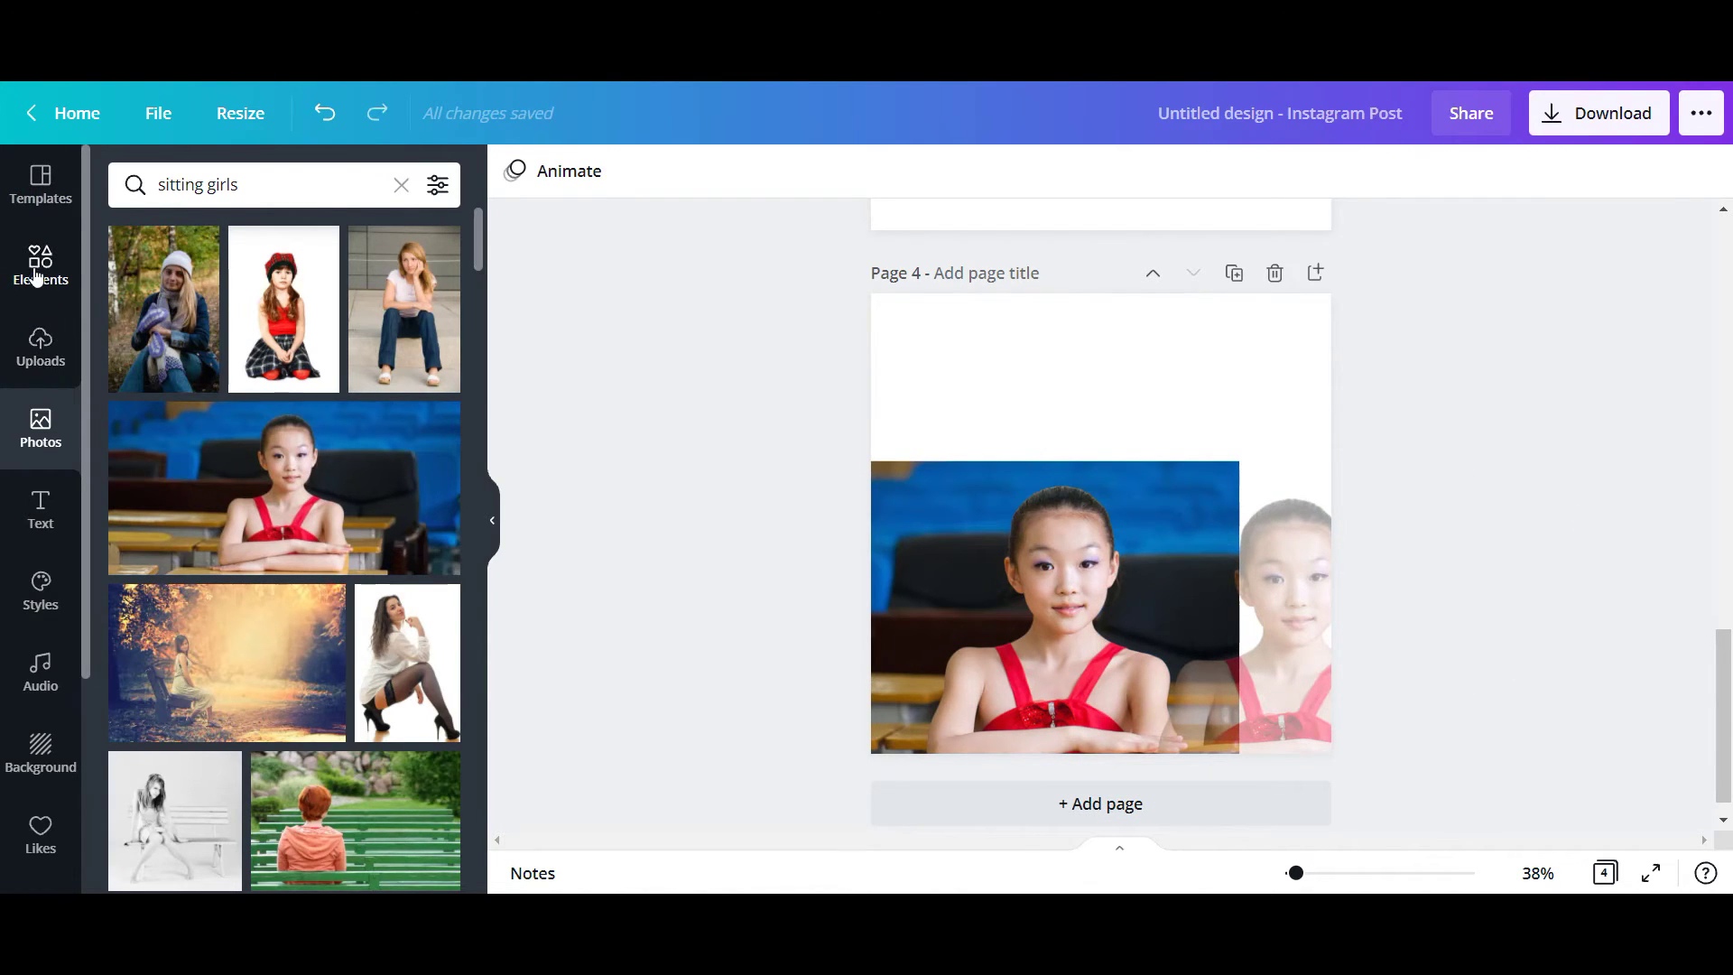
Step: Search Elements for 'frame' and add the brush-stroke frame to page 4
scroll(916, 648, "up", 10)
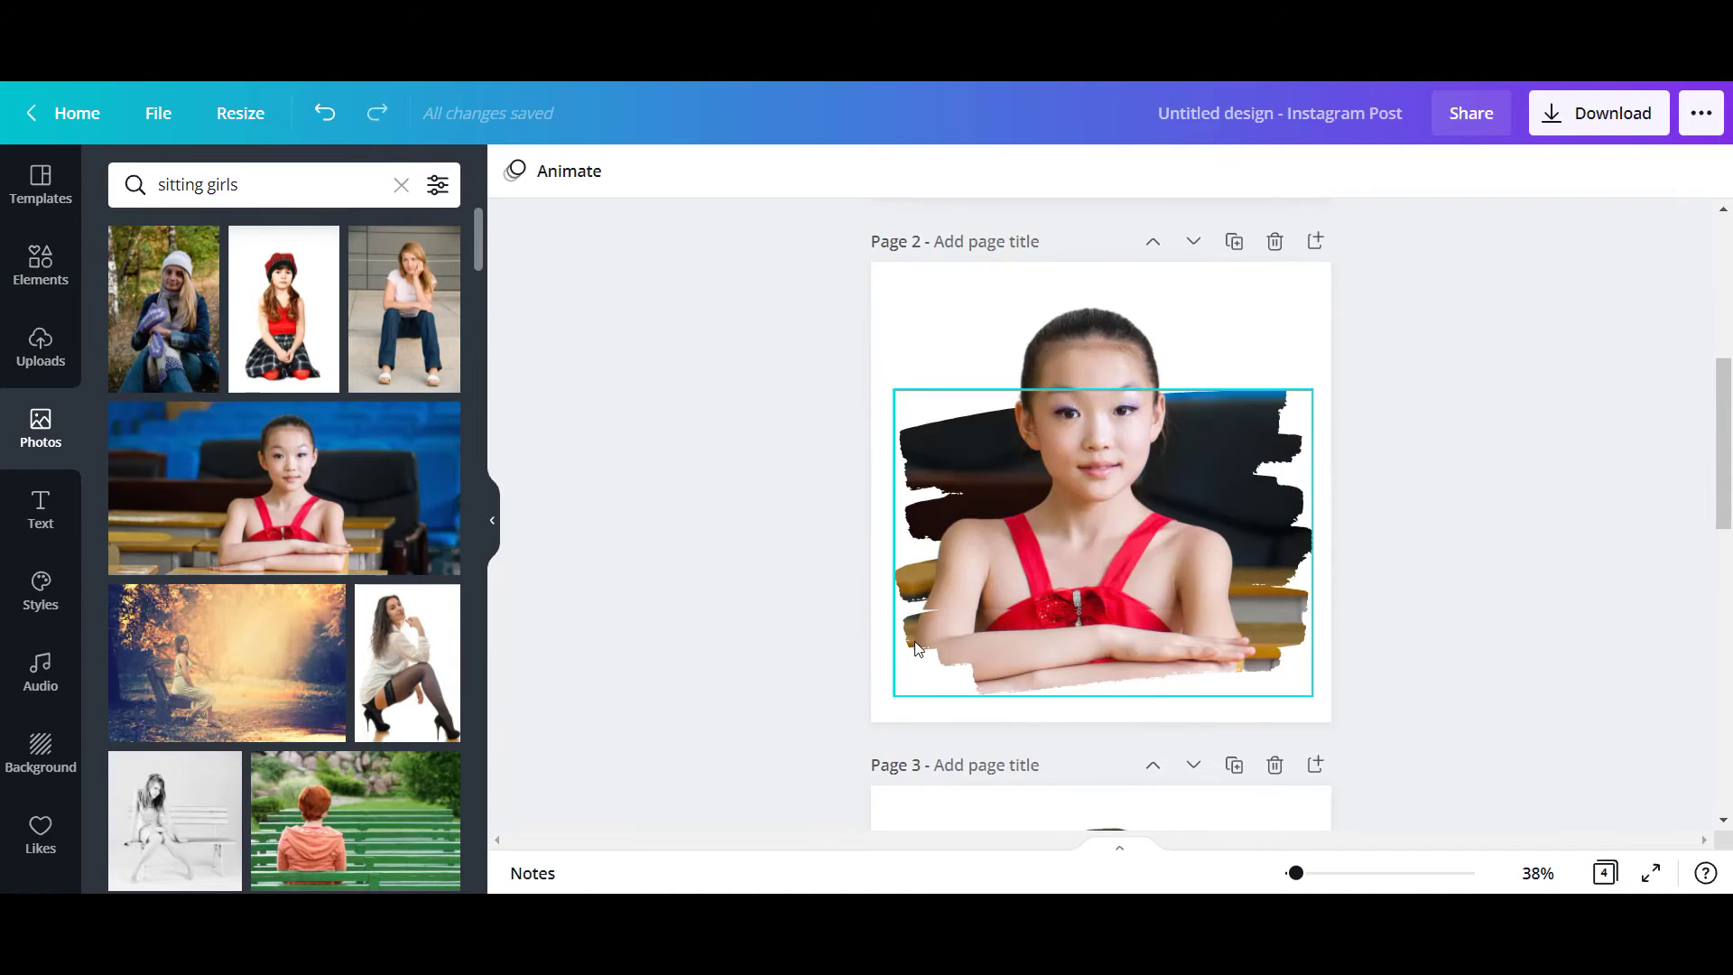
left_click(41, 269)
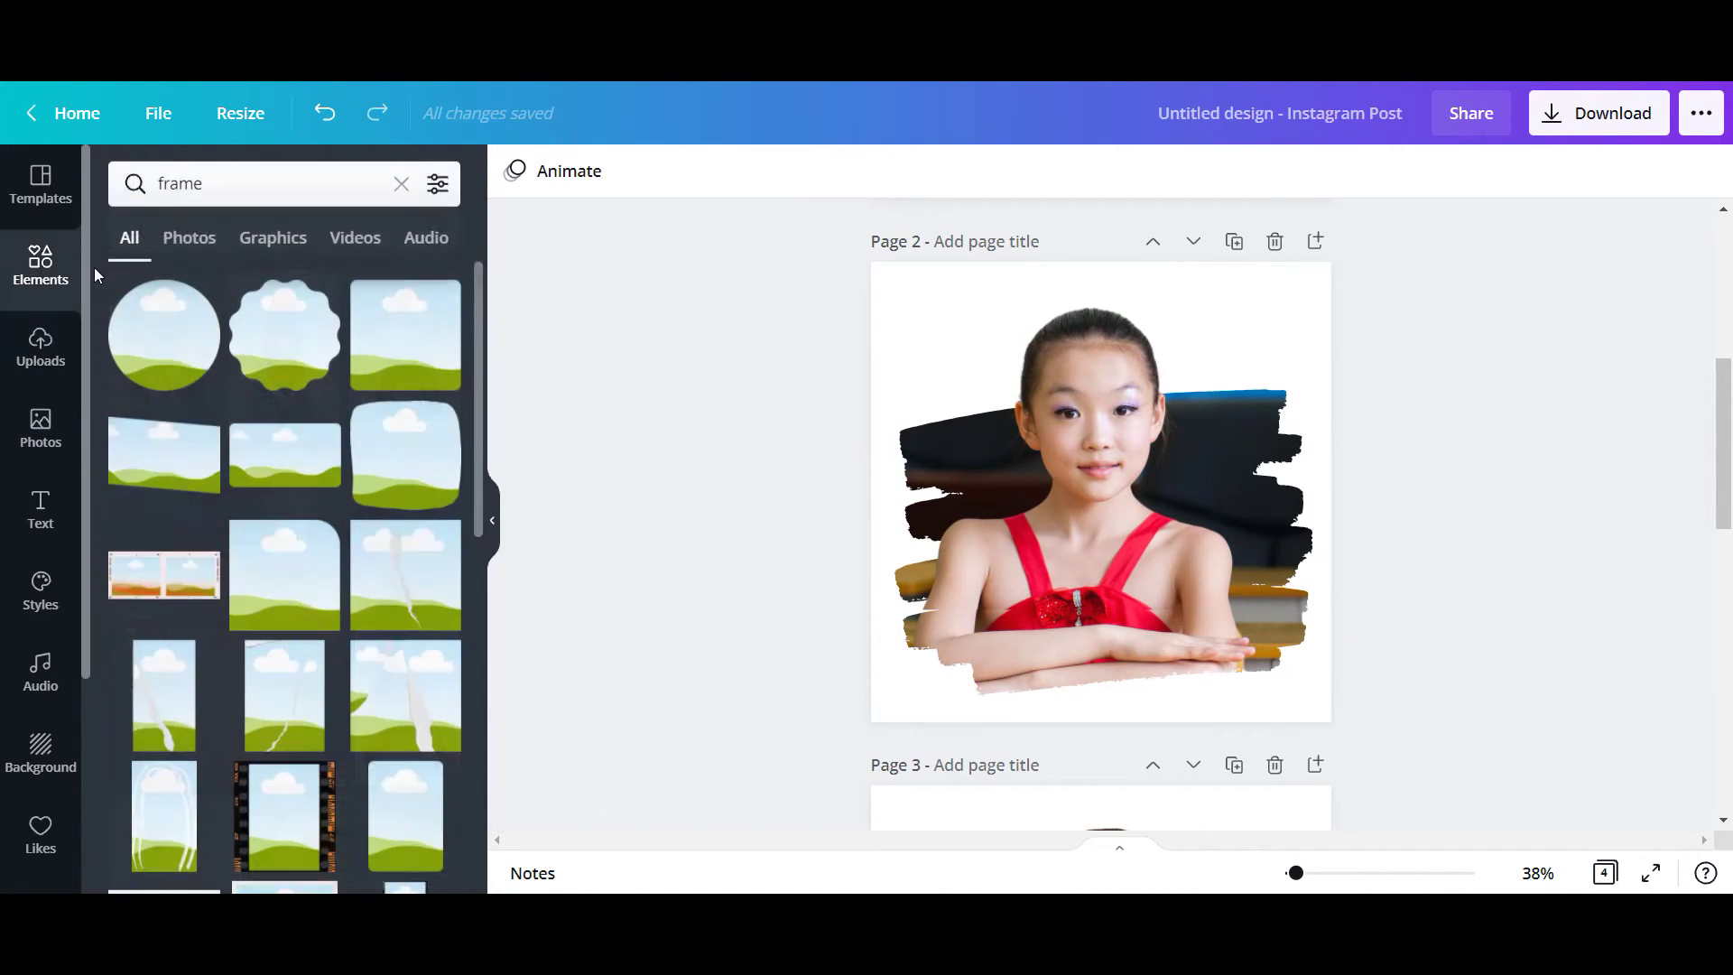
left_click(257, 195)
key("BackSpace")
key("BackSpace")
key("BackSpace")
key("BackSpace")
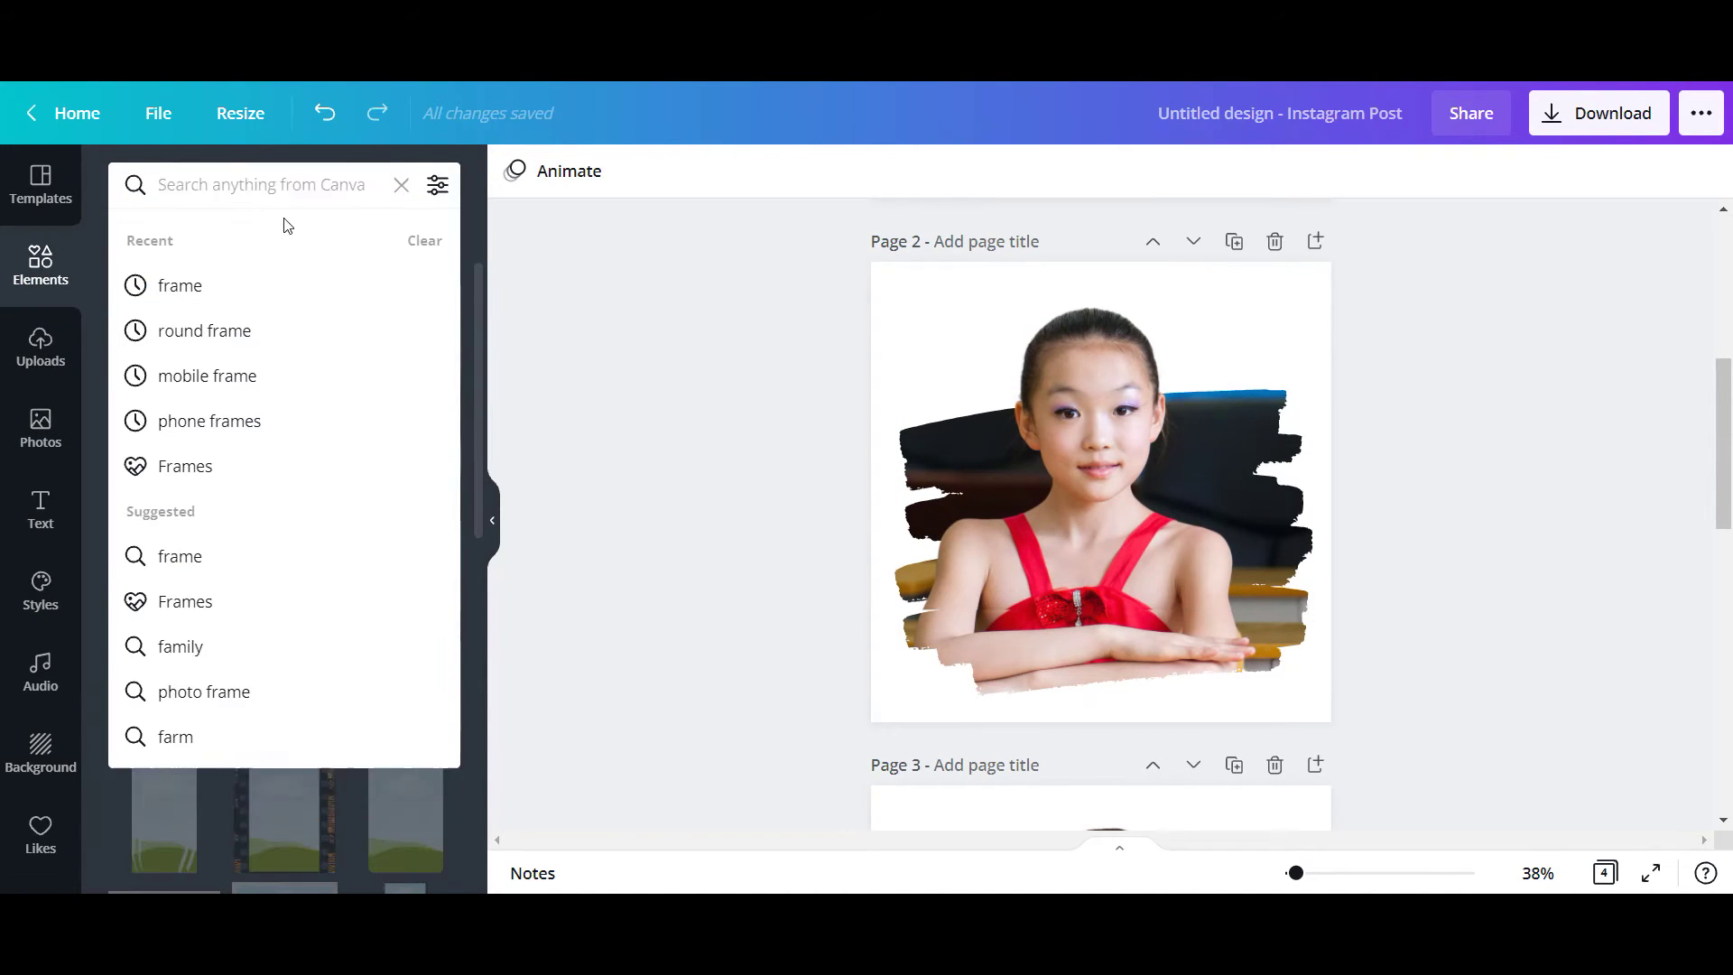
type("frame")
key("Return")
scroll(271, 560, "down", 10)
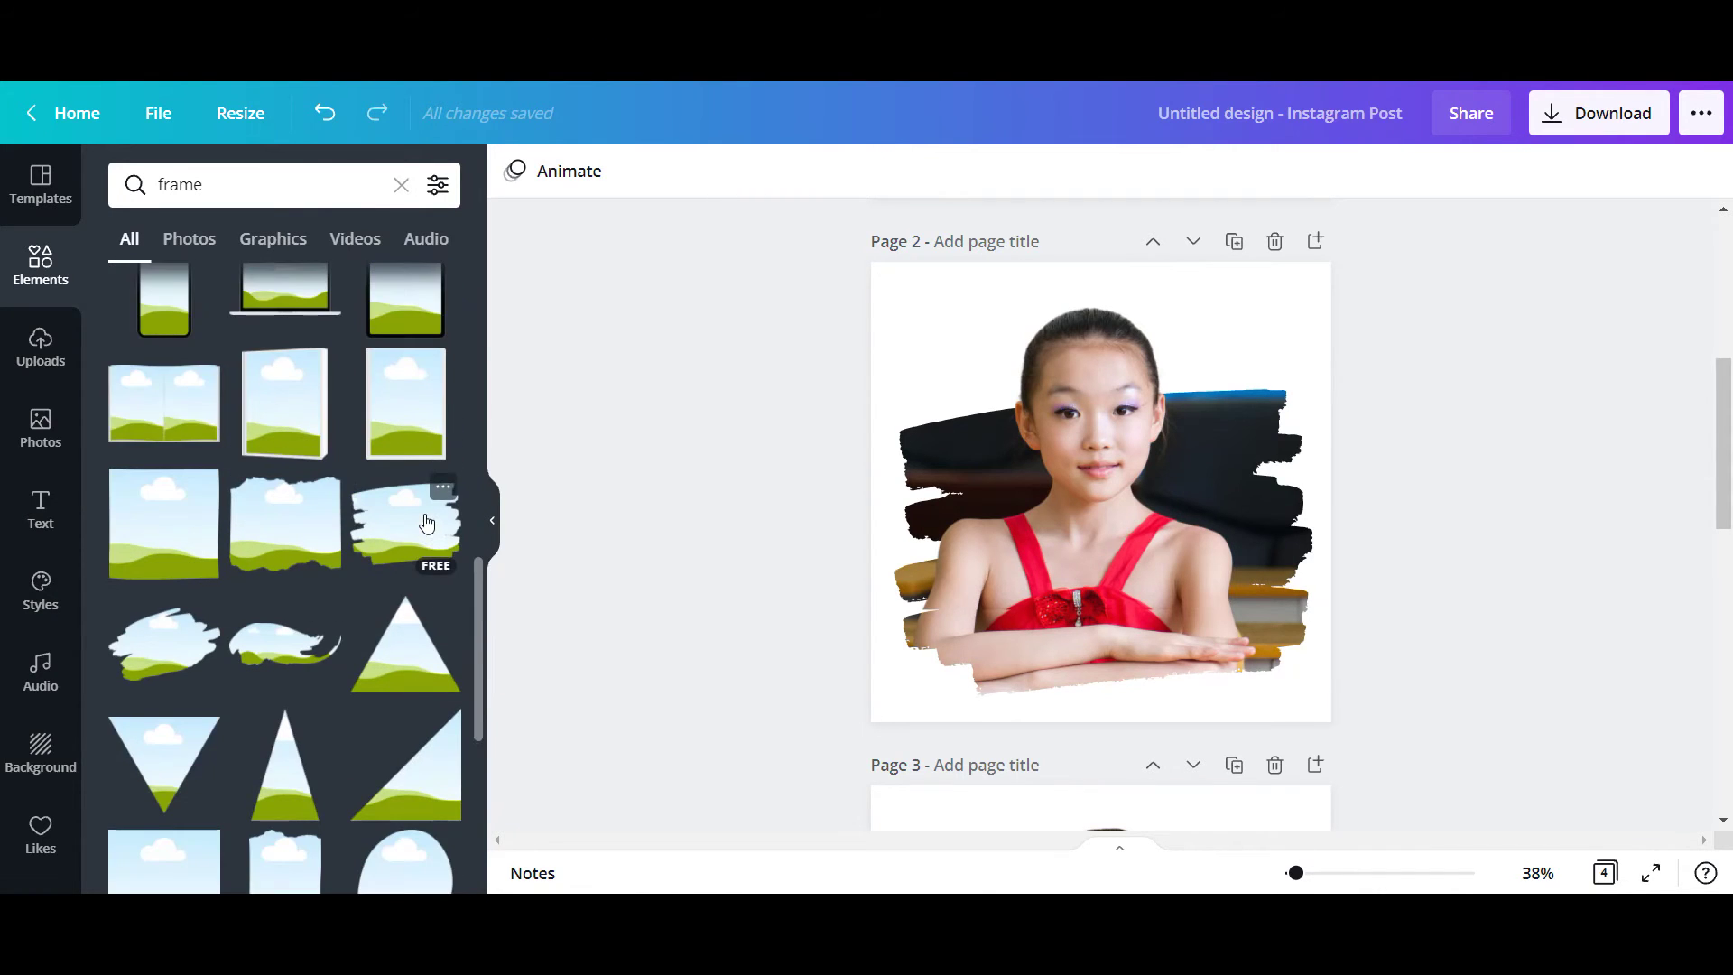
left_click(422, 525)
left_click(1055, 576)
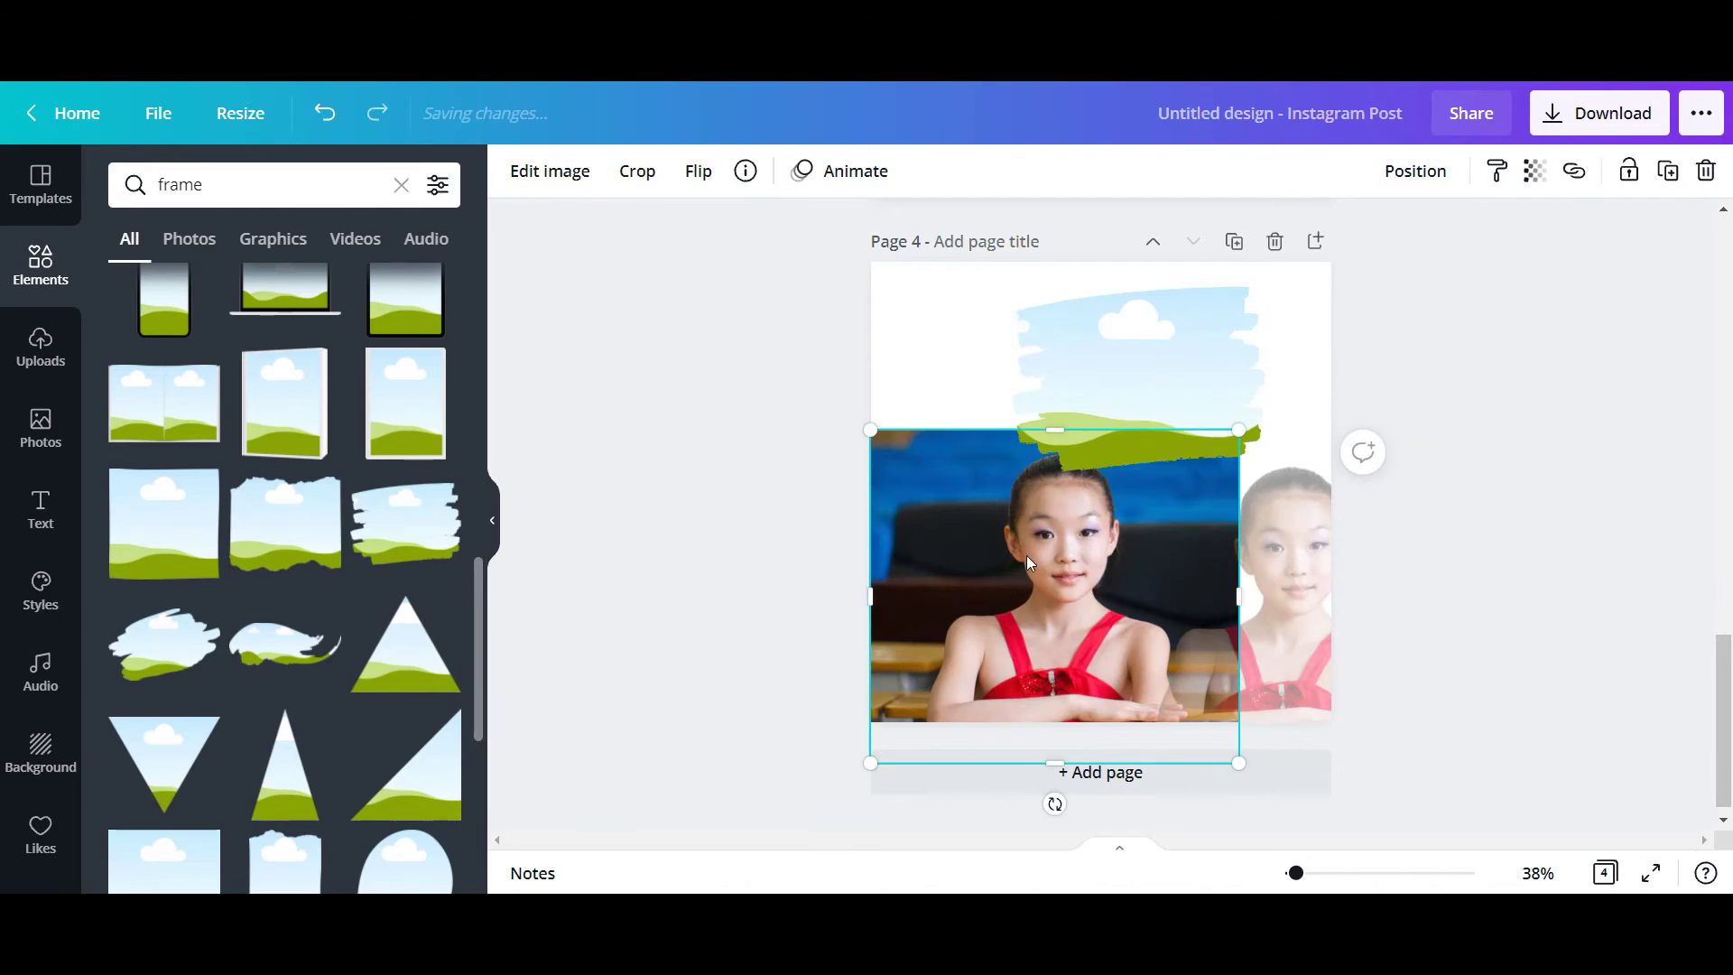
Step: Drop the girl-at-a-desk photo into the brush-stroke frame, then move it down-left and enlarge it
left_click_drag(1026, 555, 1080, 431)
left_click(1065, 572)
left_click_drag(1159, 321, 1098, 377)
left_click_drag(1210, 351, 1094, 387)
Step: Crop the photo inside the brush frame, enlarging it and shifting it left so the girl is centred
double_click(1097, 464)
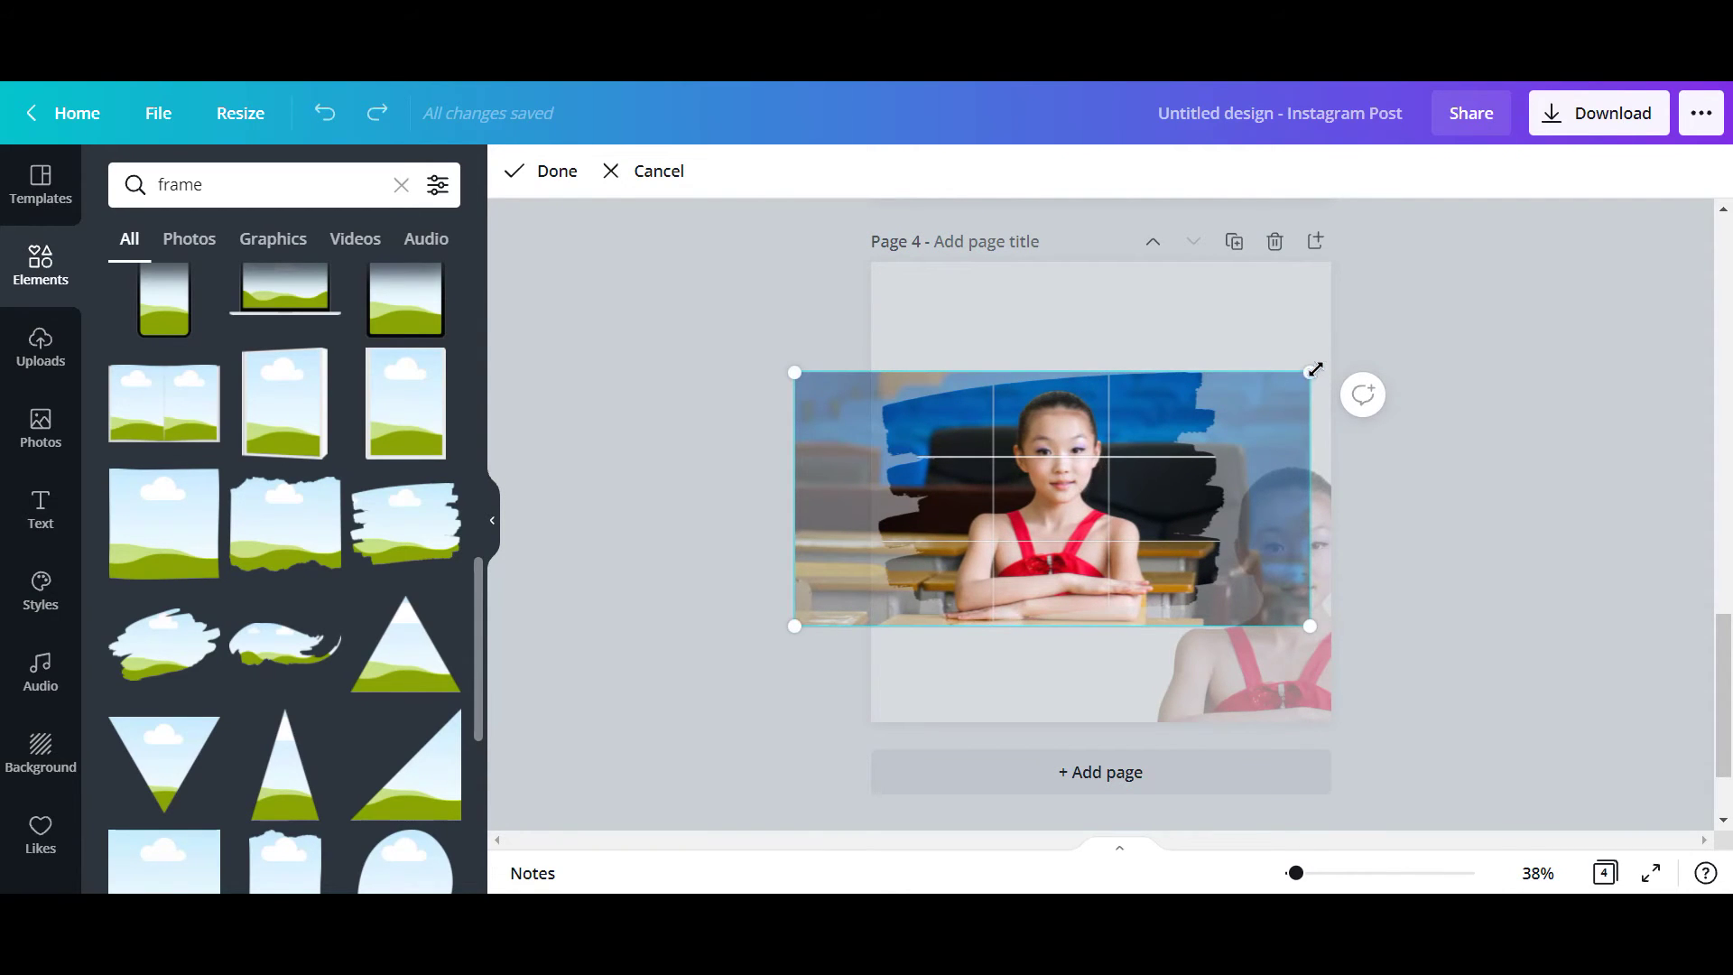
left_click_drag(1315, 370, 1575, 241)
mouse_move(1056, 468)
left_mouse_down()
mouse_move(903, 473)
mouse_move(918, 477)
left_mouse_up()
left_click(545, 170)
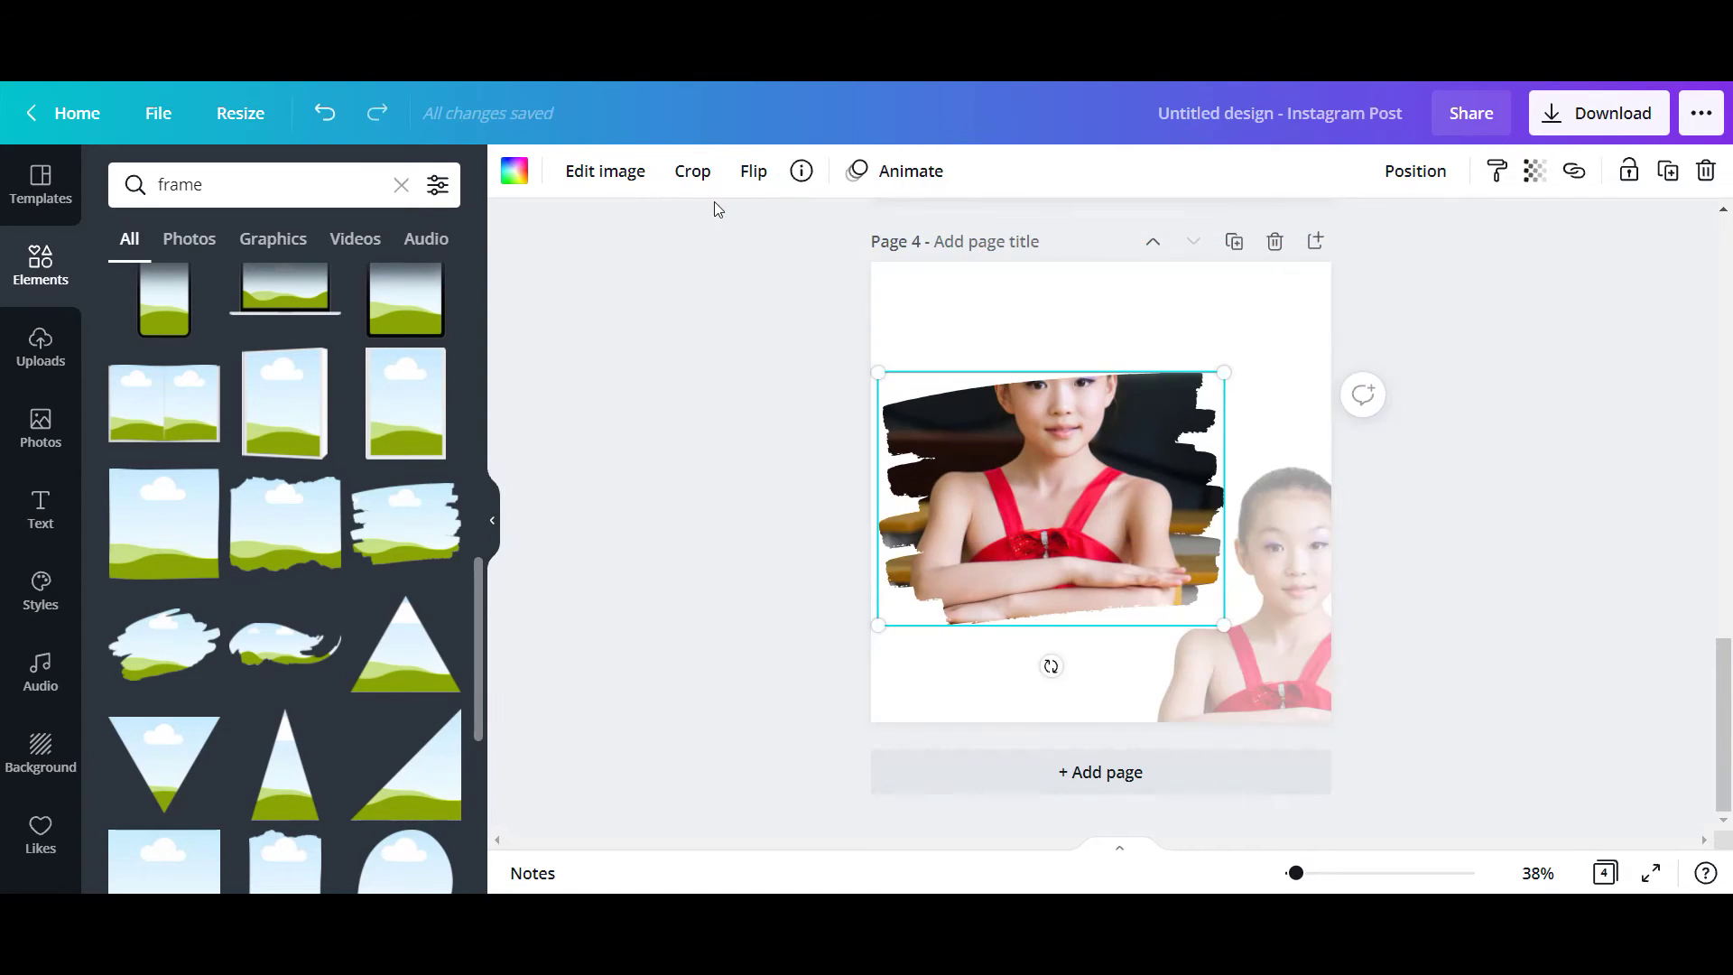
left_click(1248, 528)
Step: Align the cut-out girl over the brush-framed photo and set her transparency to 100
mouse_move(1248, 528)
left_mouse_down()
mouse_move(1267, 570)
mouse_move(1098, 393)
left_mouse_up()
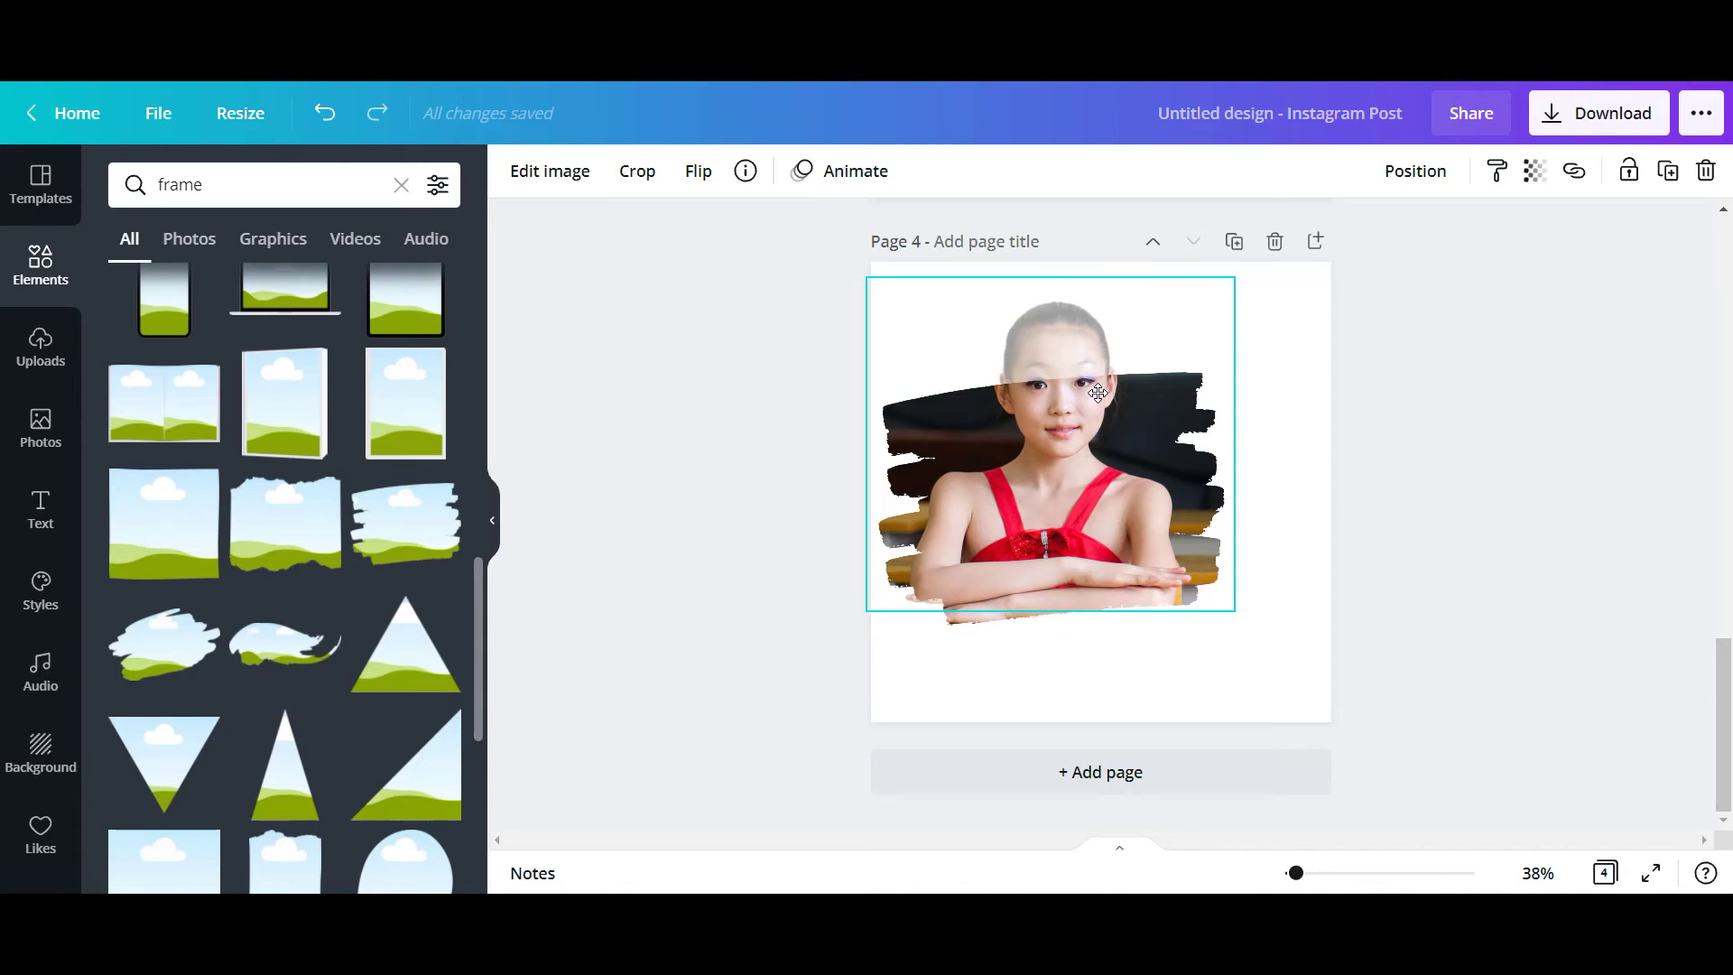
left_click_drag(1098, 393, 1098, 393)
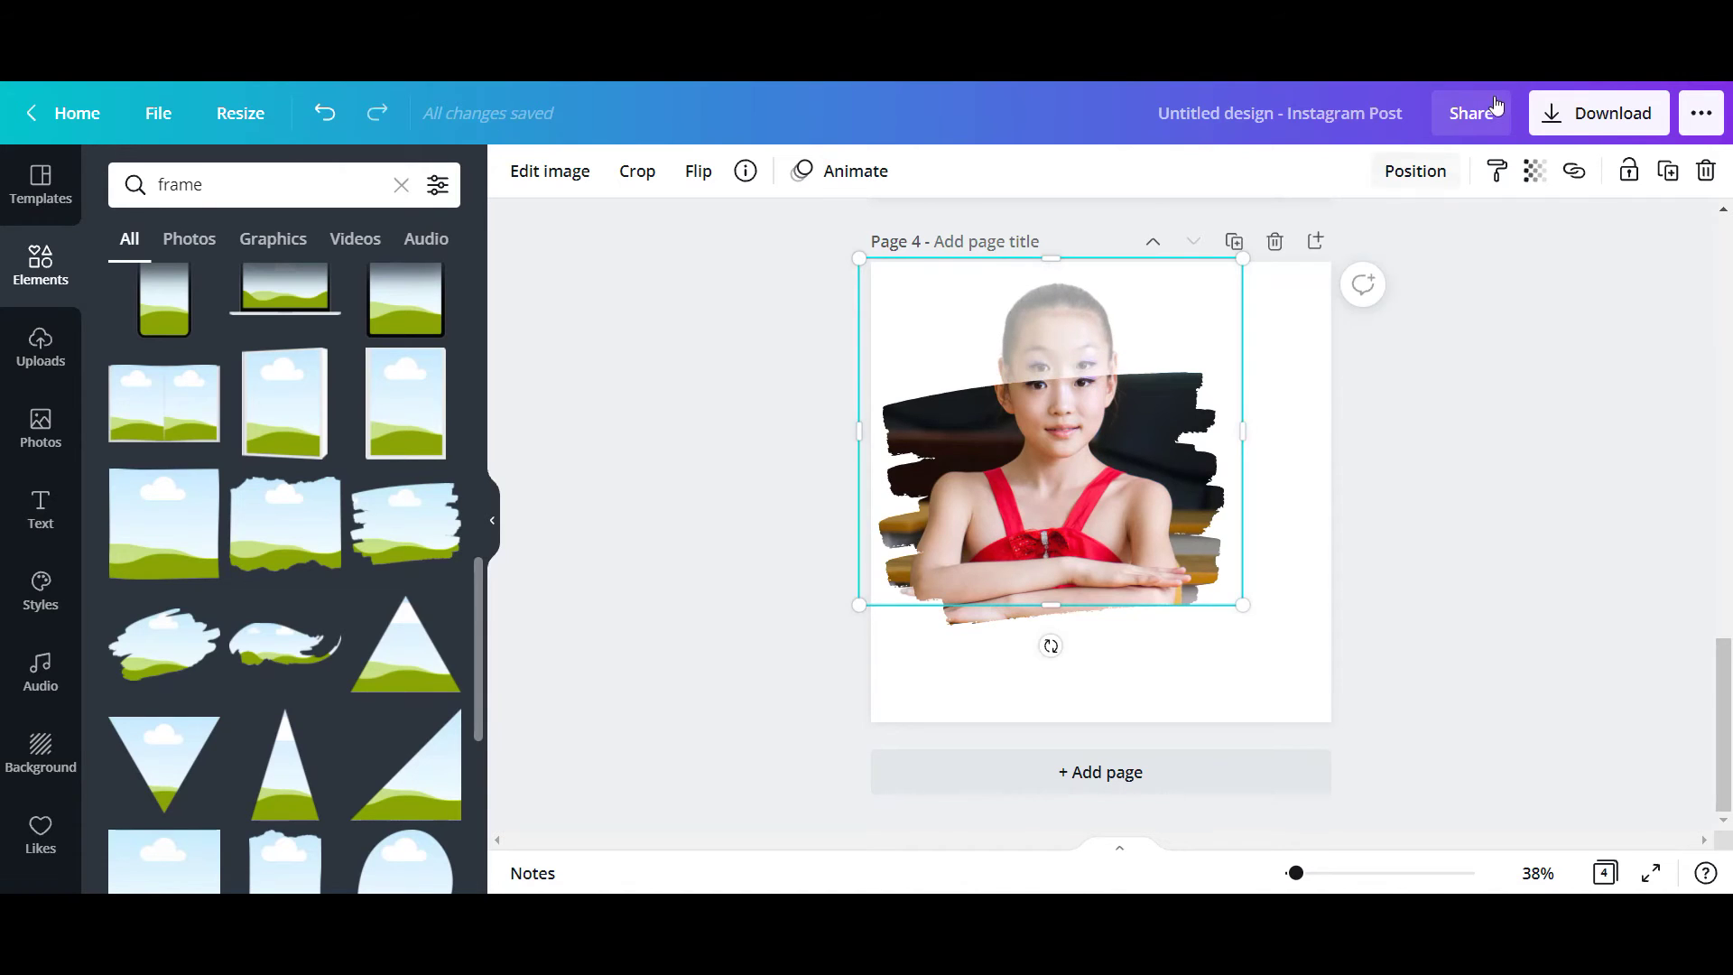
left_click(1416, 170)
left_click(1250, 533)
left_click(1121, 437)
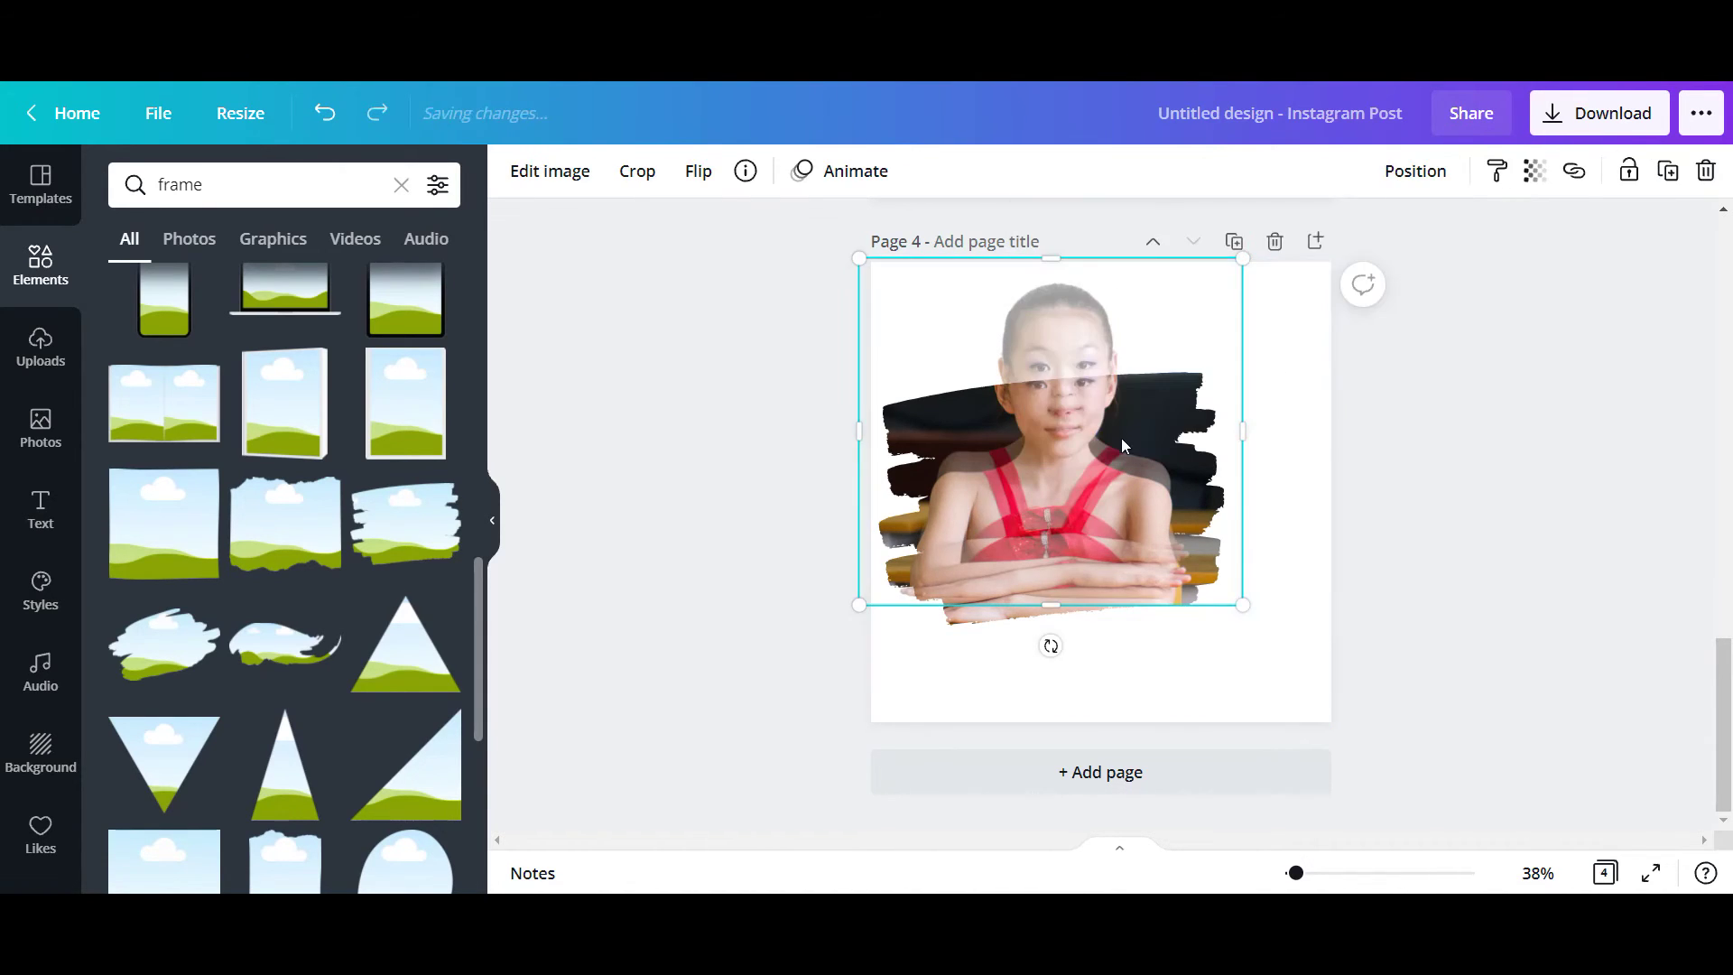
left_click_drag(1121, 437, 1118, 451)
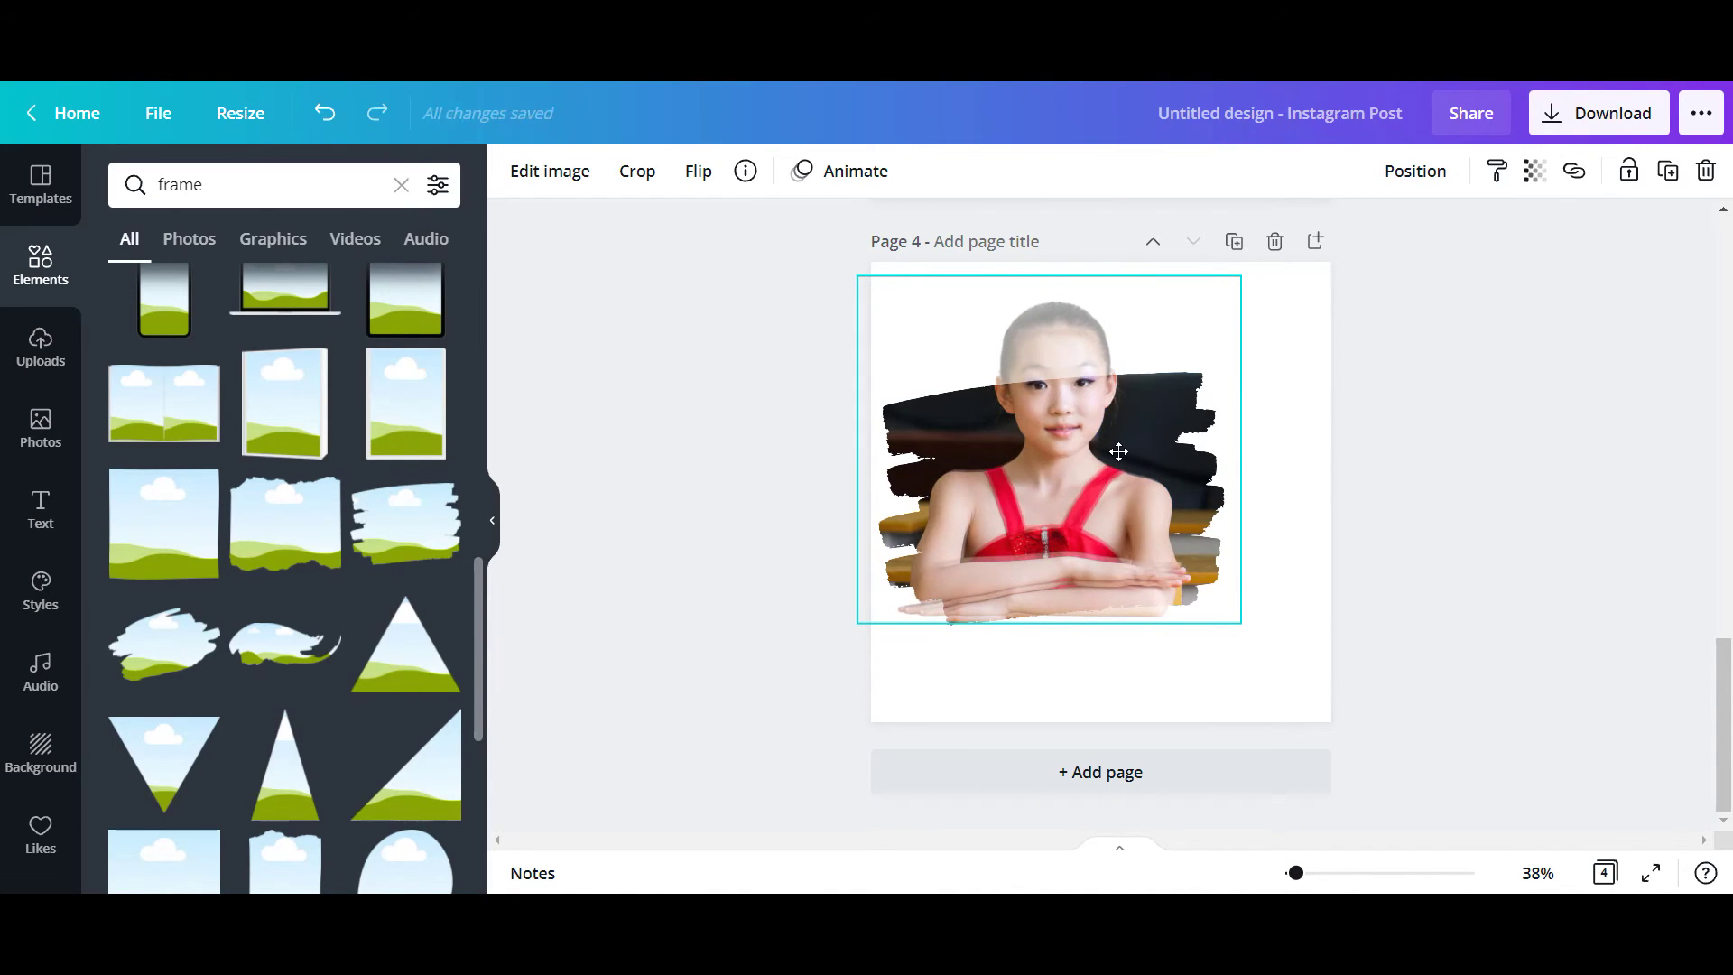
left_click(1535, 171)
left_click_drag(1396, 242, 1463, 242)
Step: Enlarge the framed photo and cut-out girl together and recentre the pop-out portrait on page 4
left_click(1320, 490)
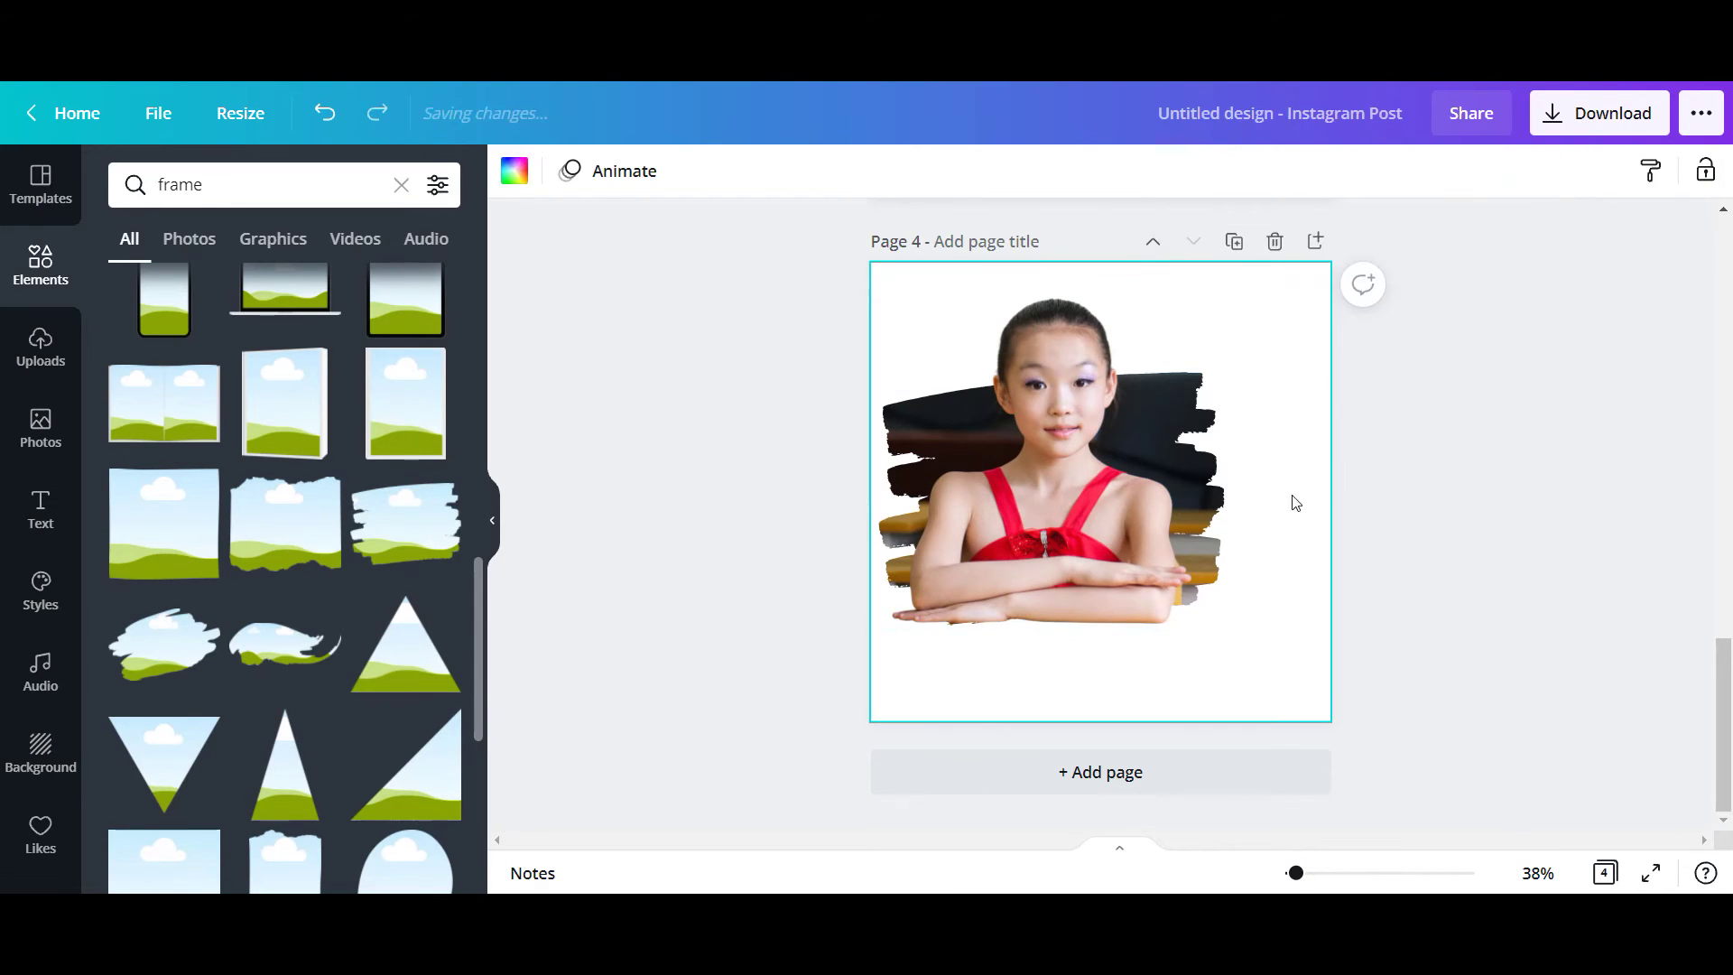
key("Tab")
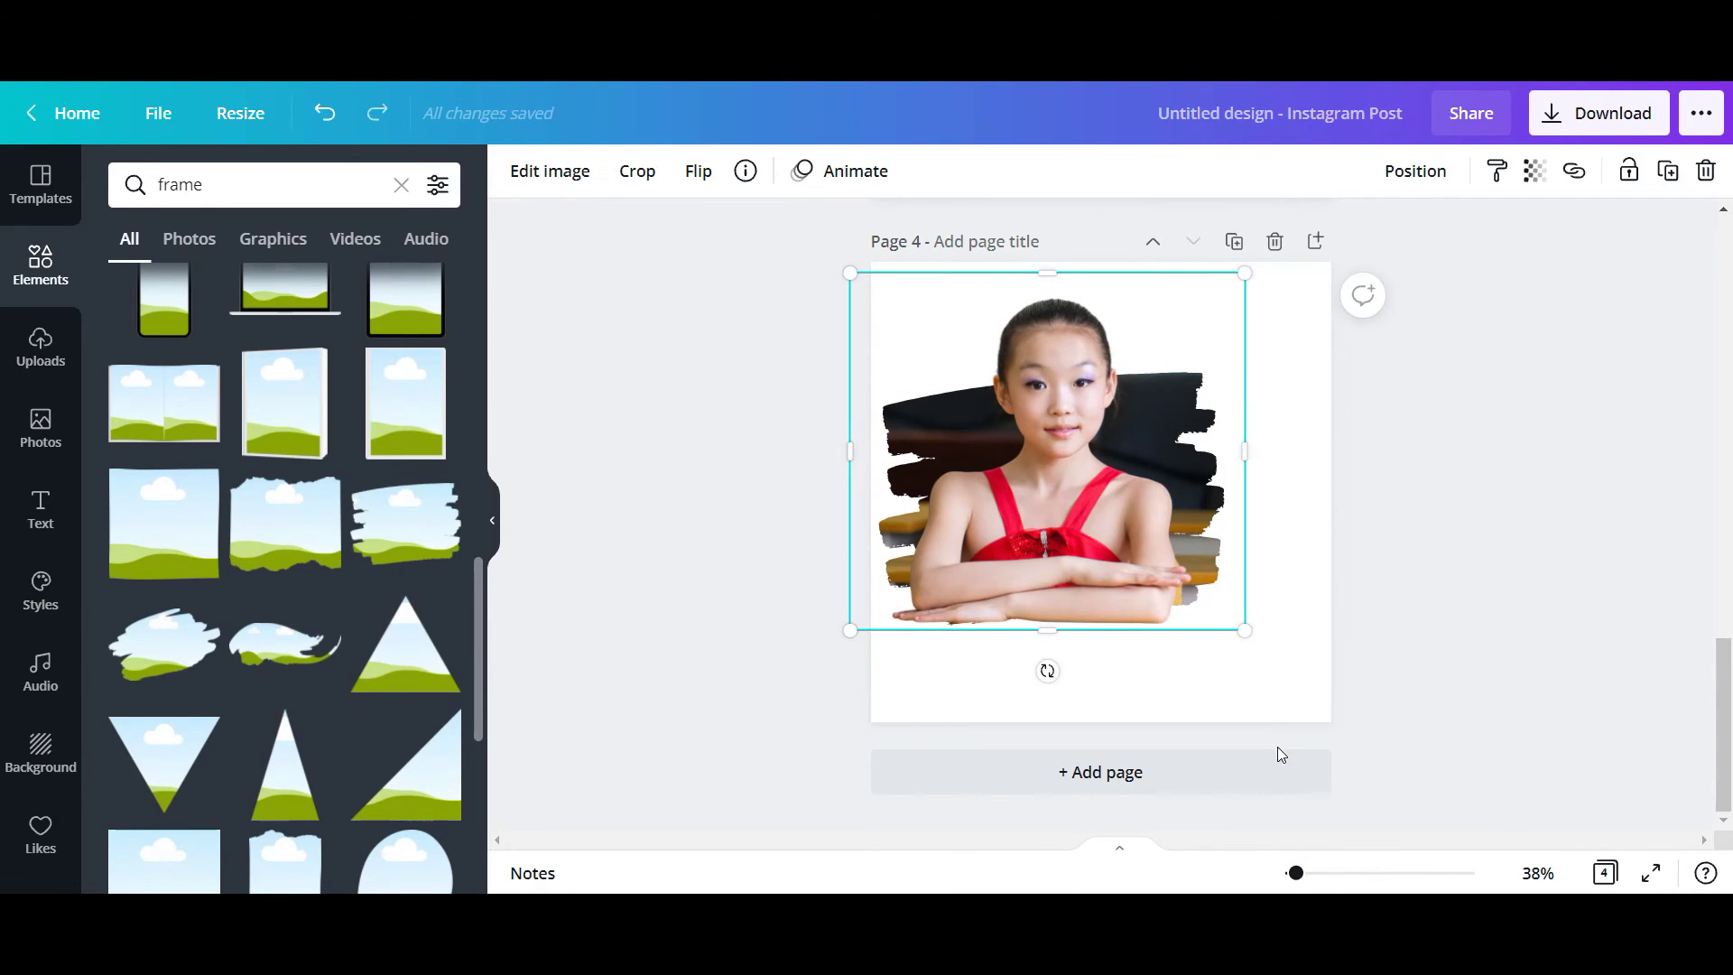
left_click(1056, 658)
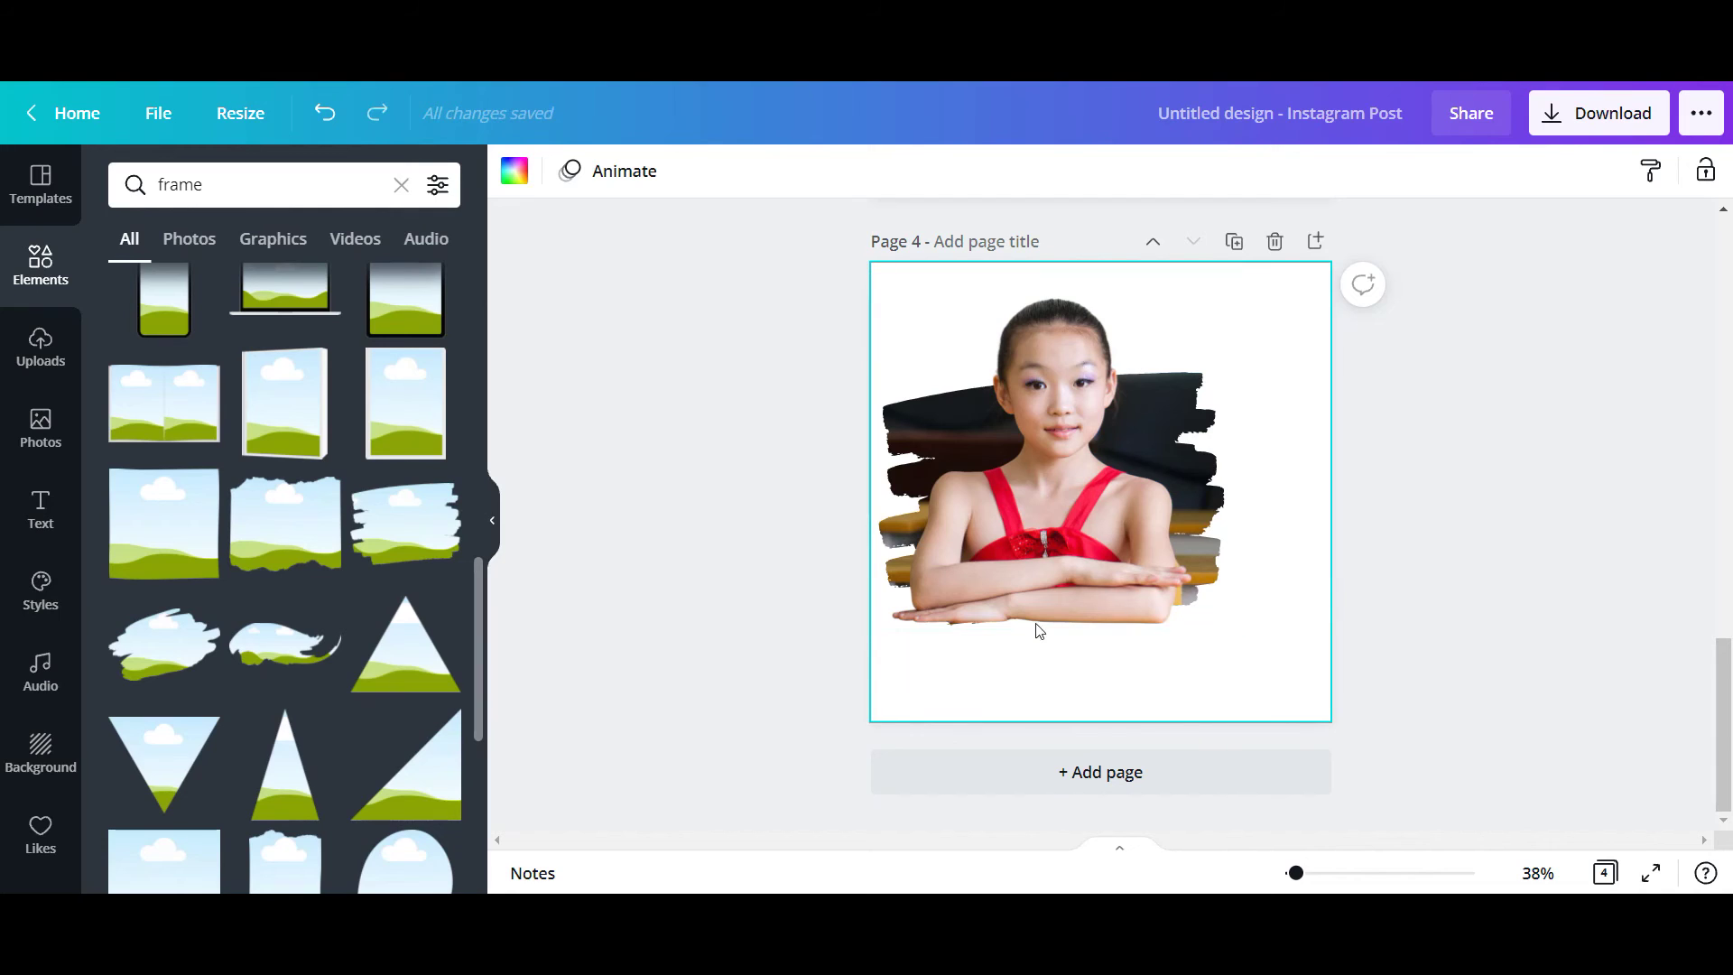
left_click(1119, 569)
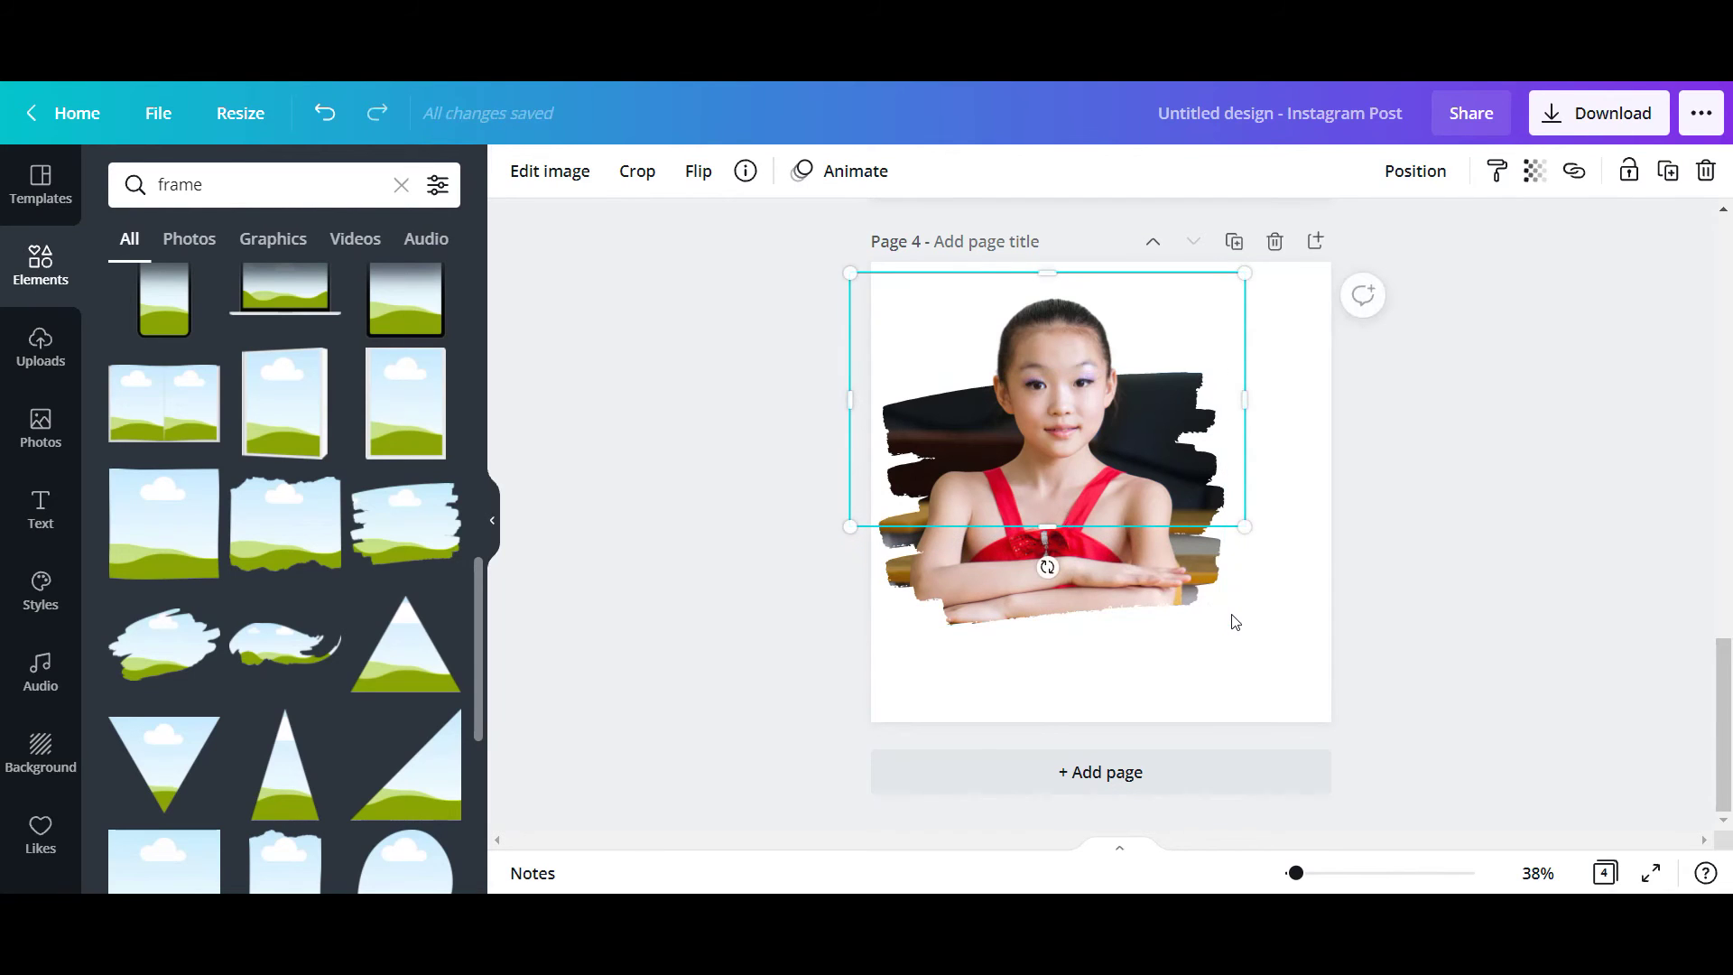
left_click(1237, 623)
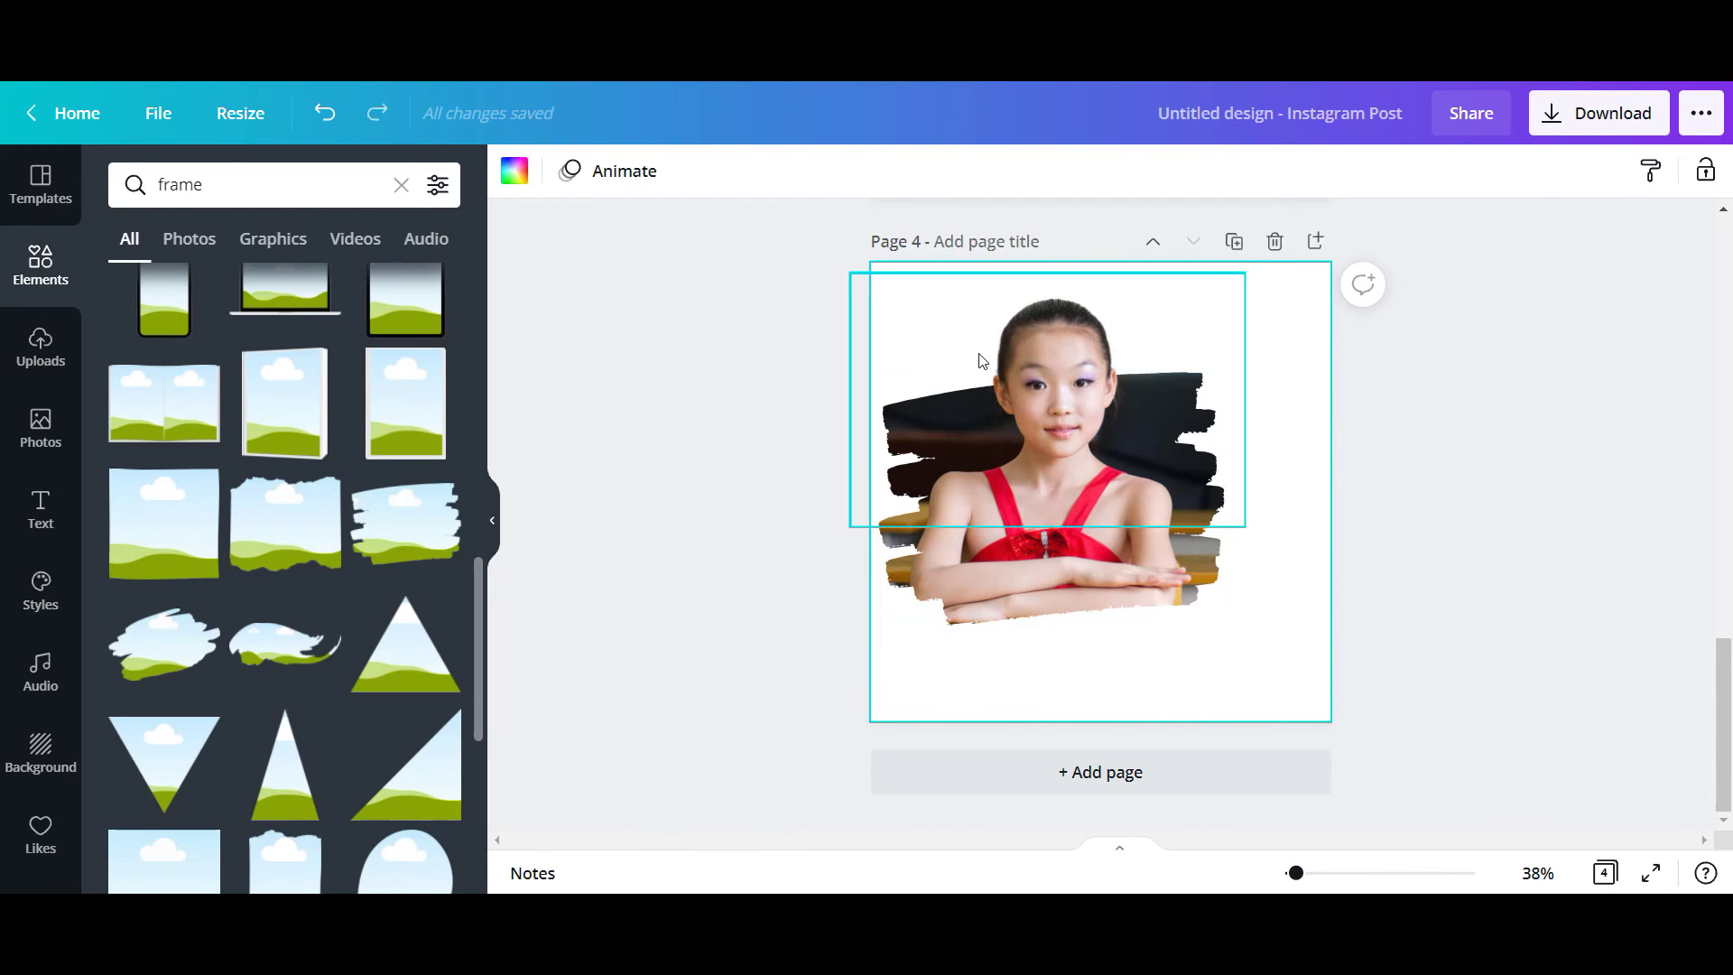
key("ctrl+z")
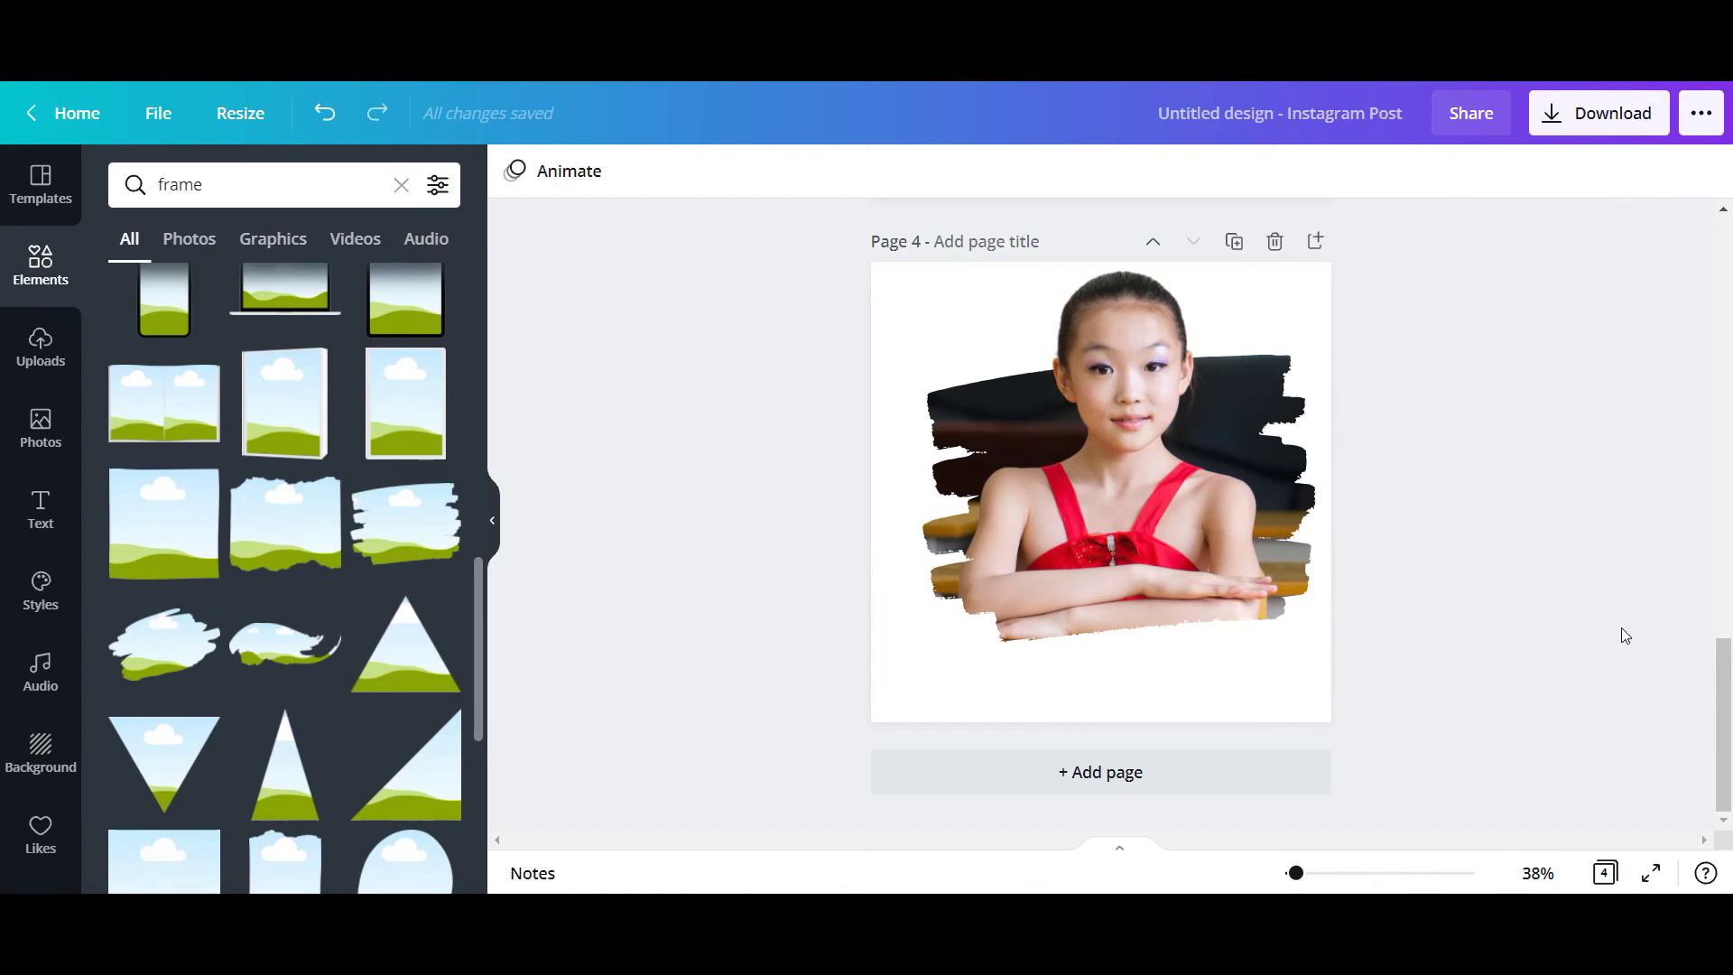
scroll(1600, 657, "up", 10)
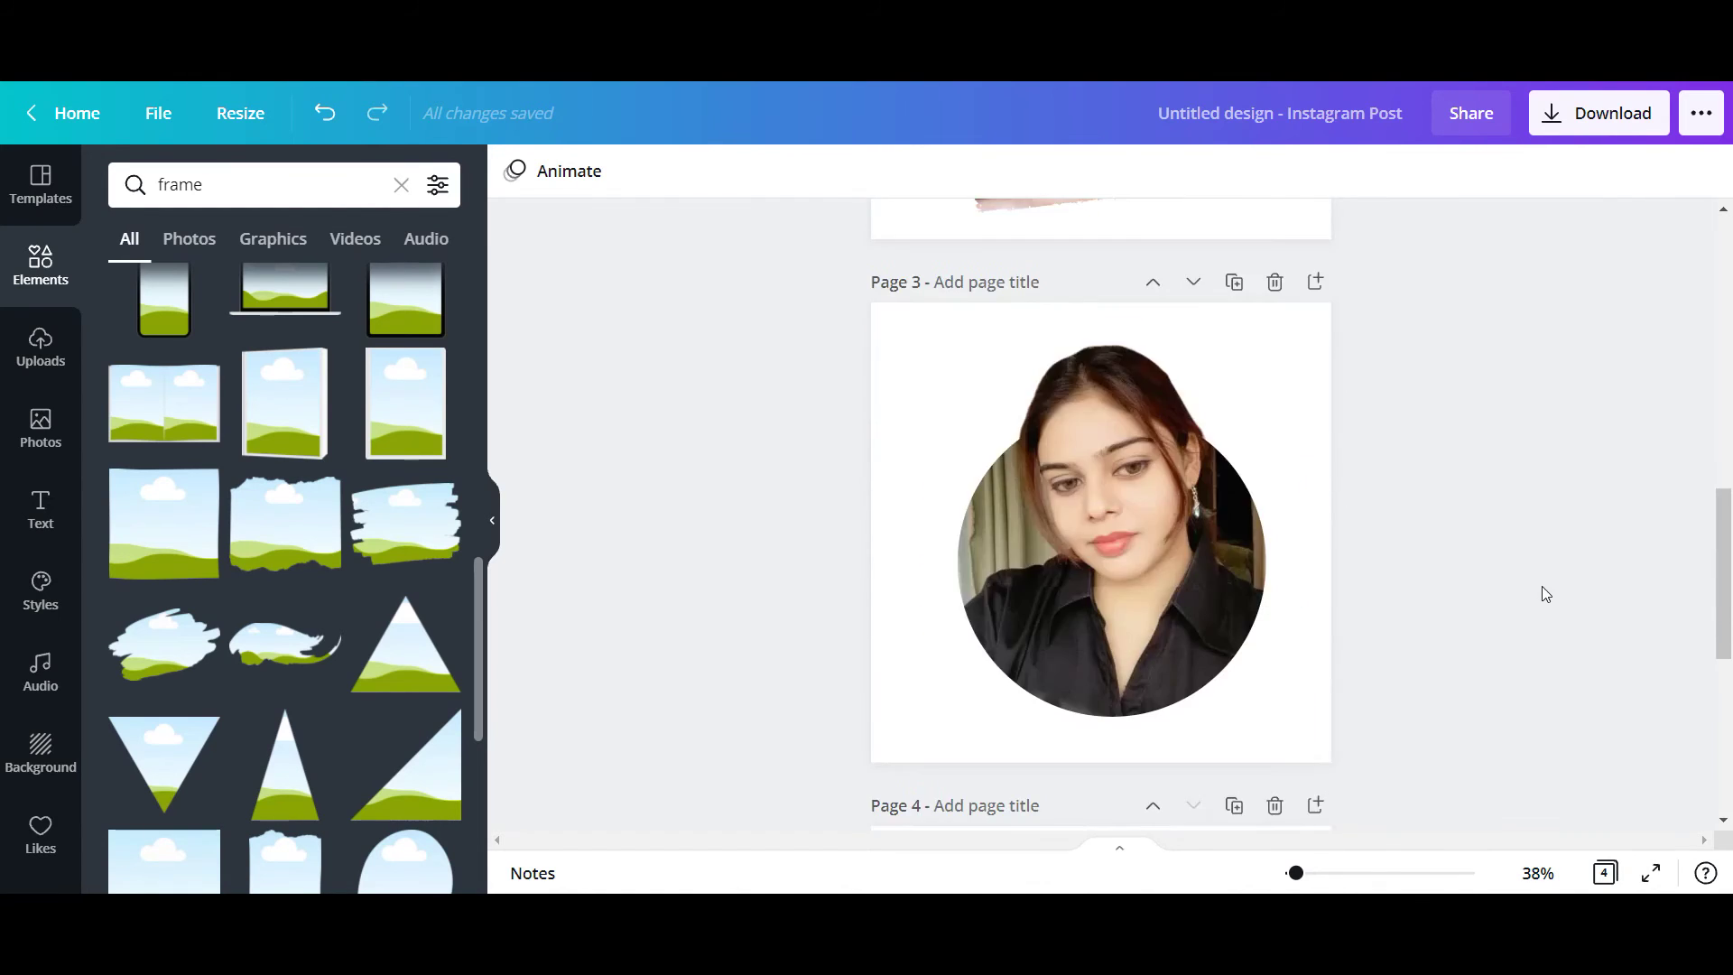
scroll(1249, 473, "down", 10)
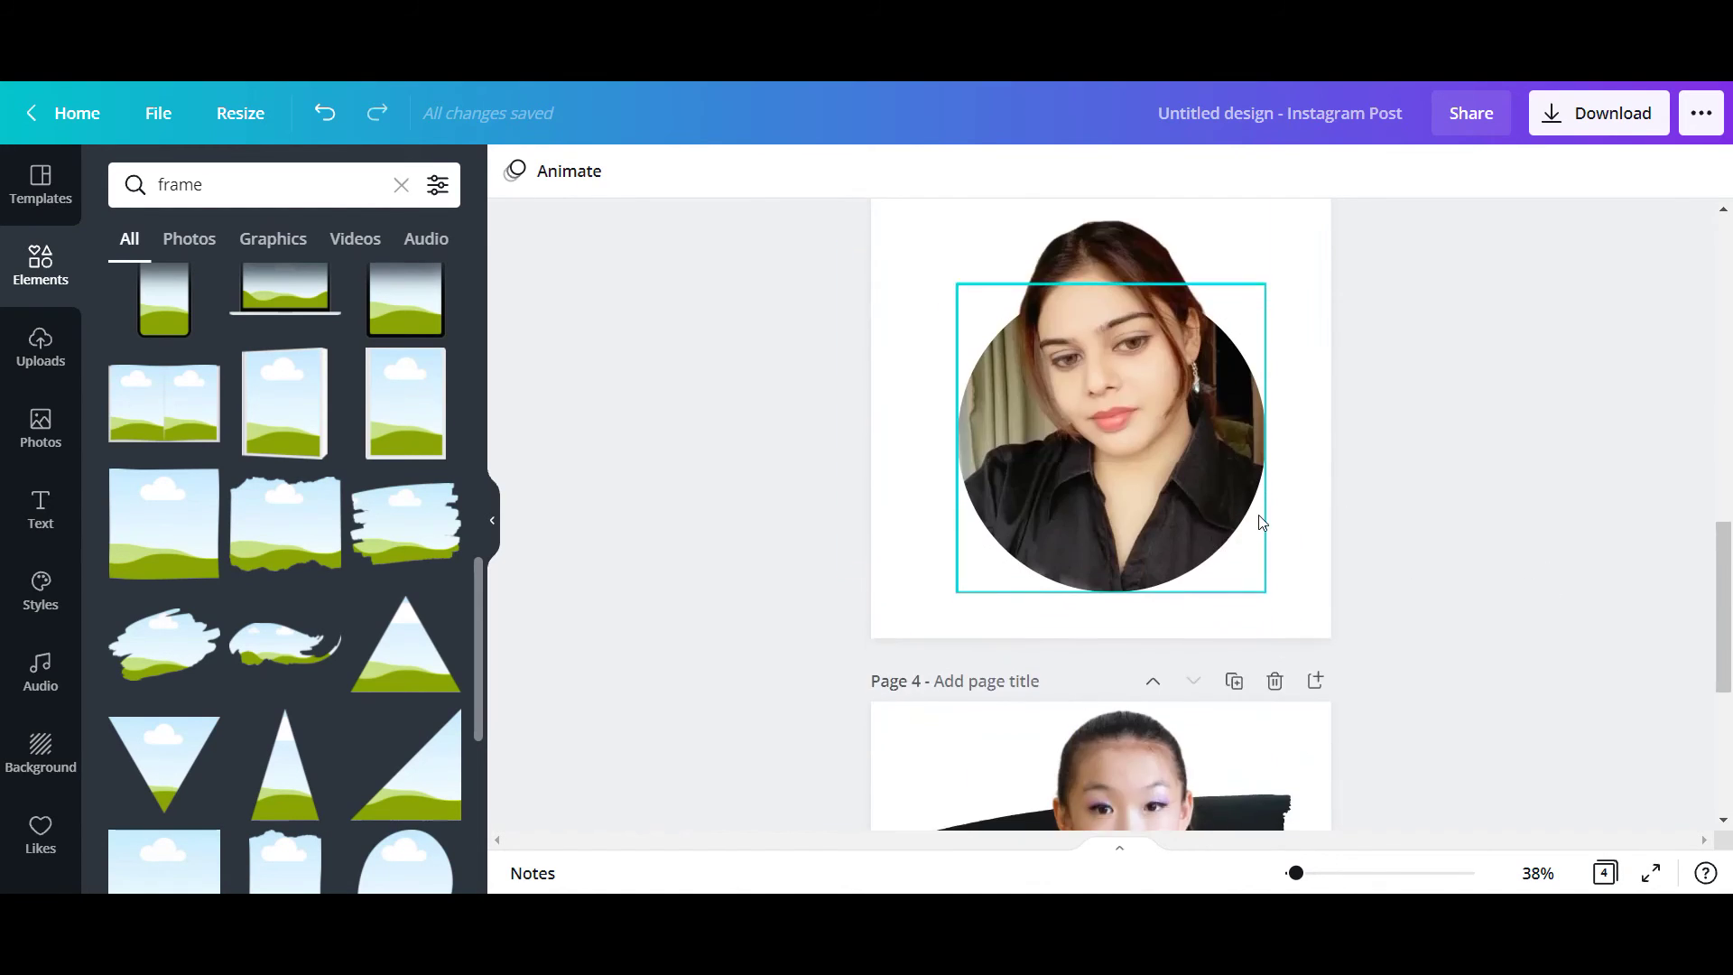
scroll(814, 403, "up", 3)
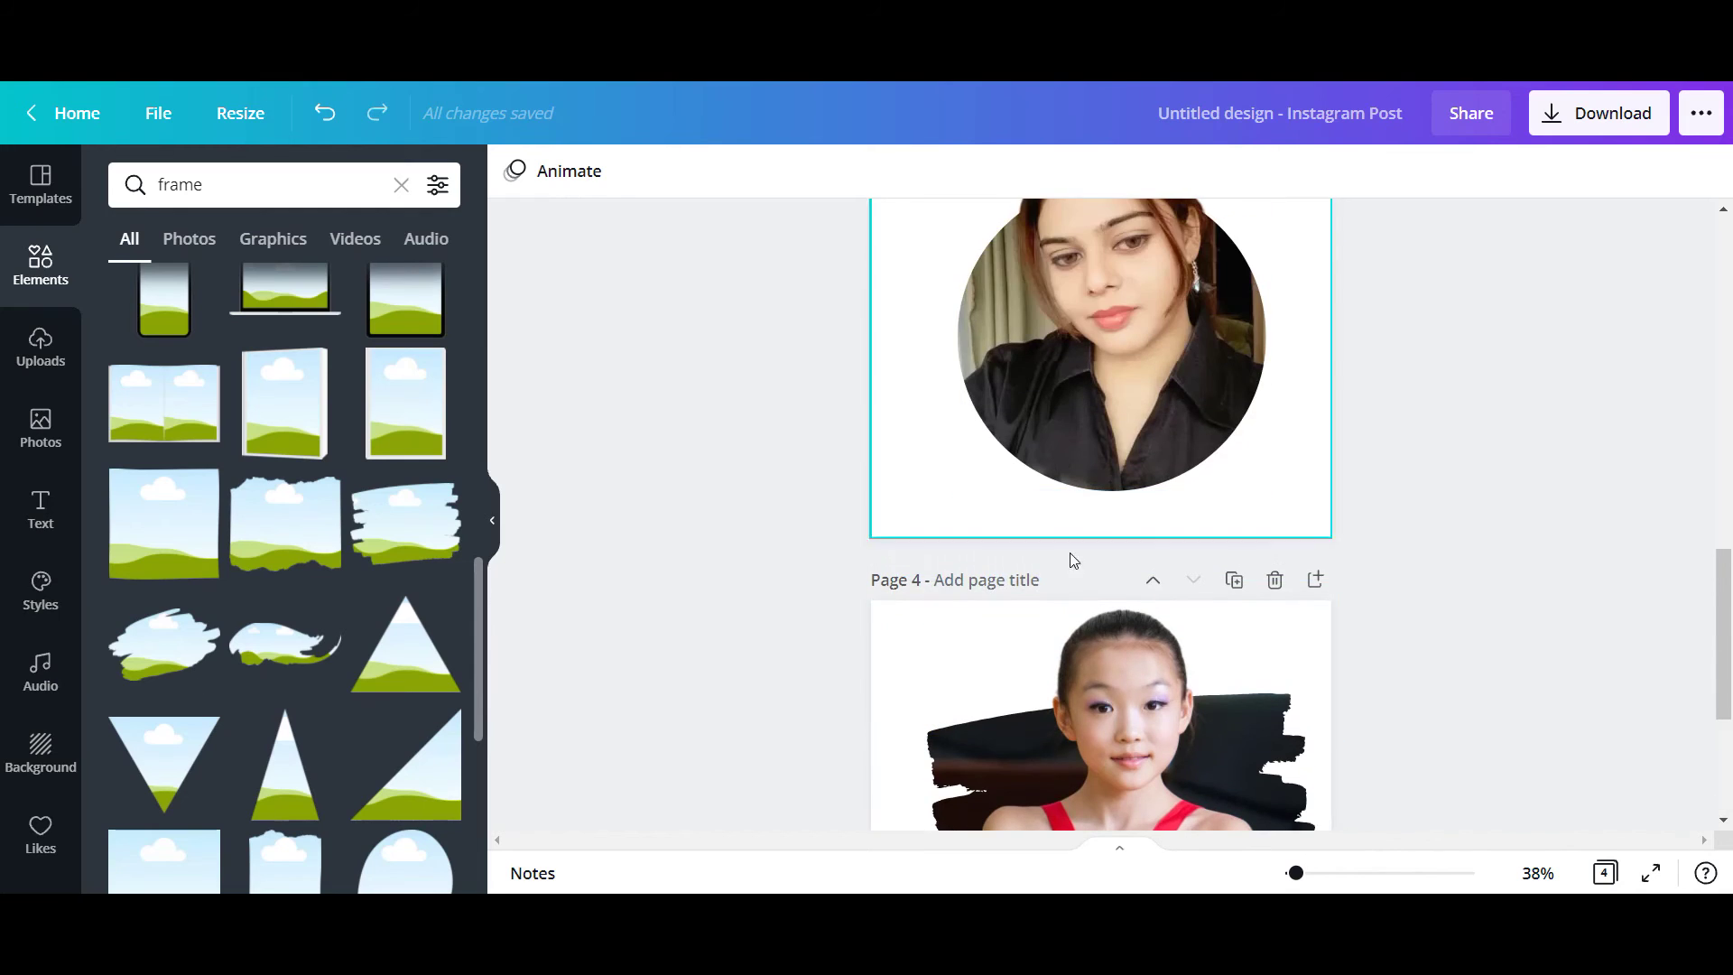
scroll(1129, 776, "up", 4)
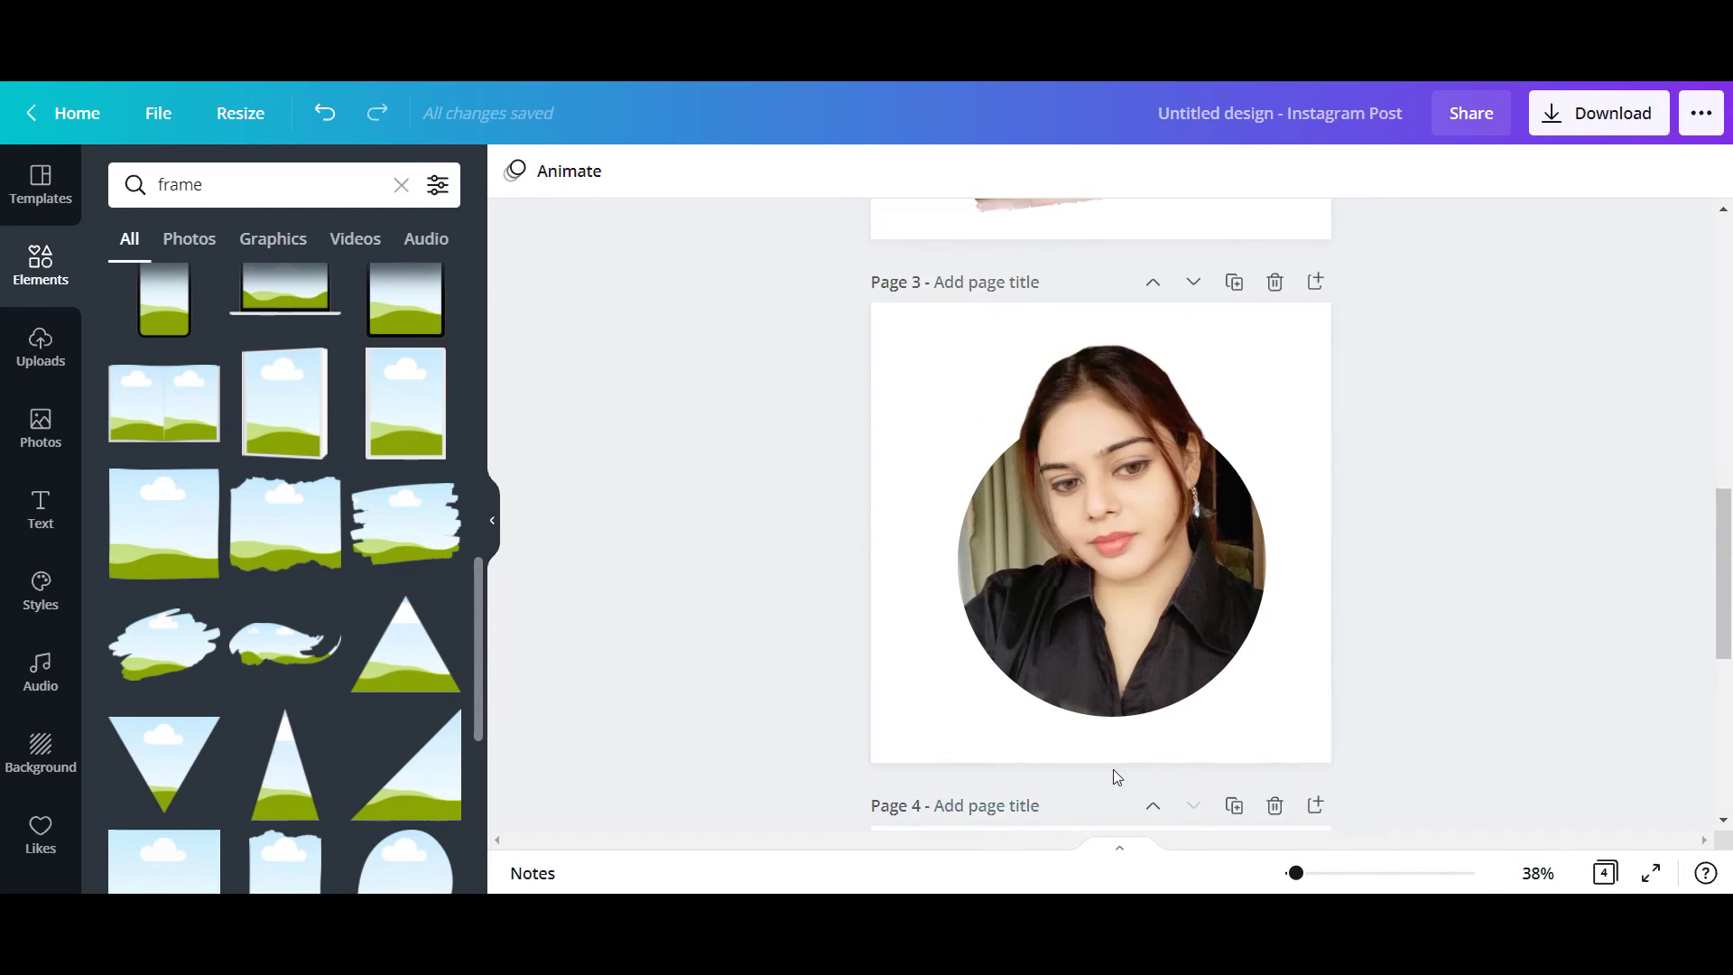
scroll(795, 431, "down", 8)
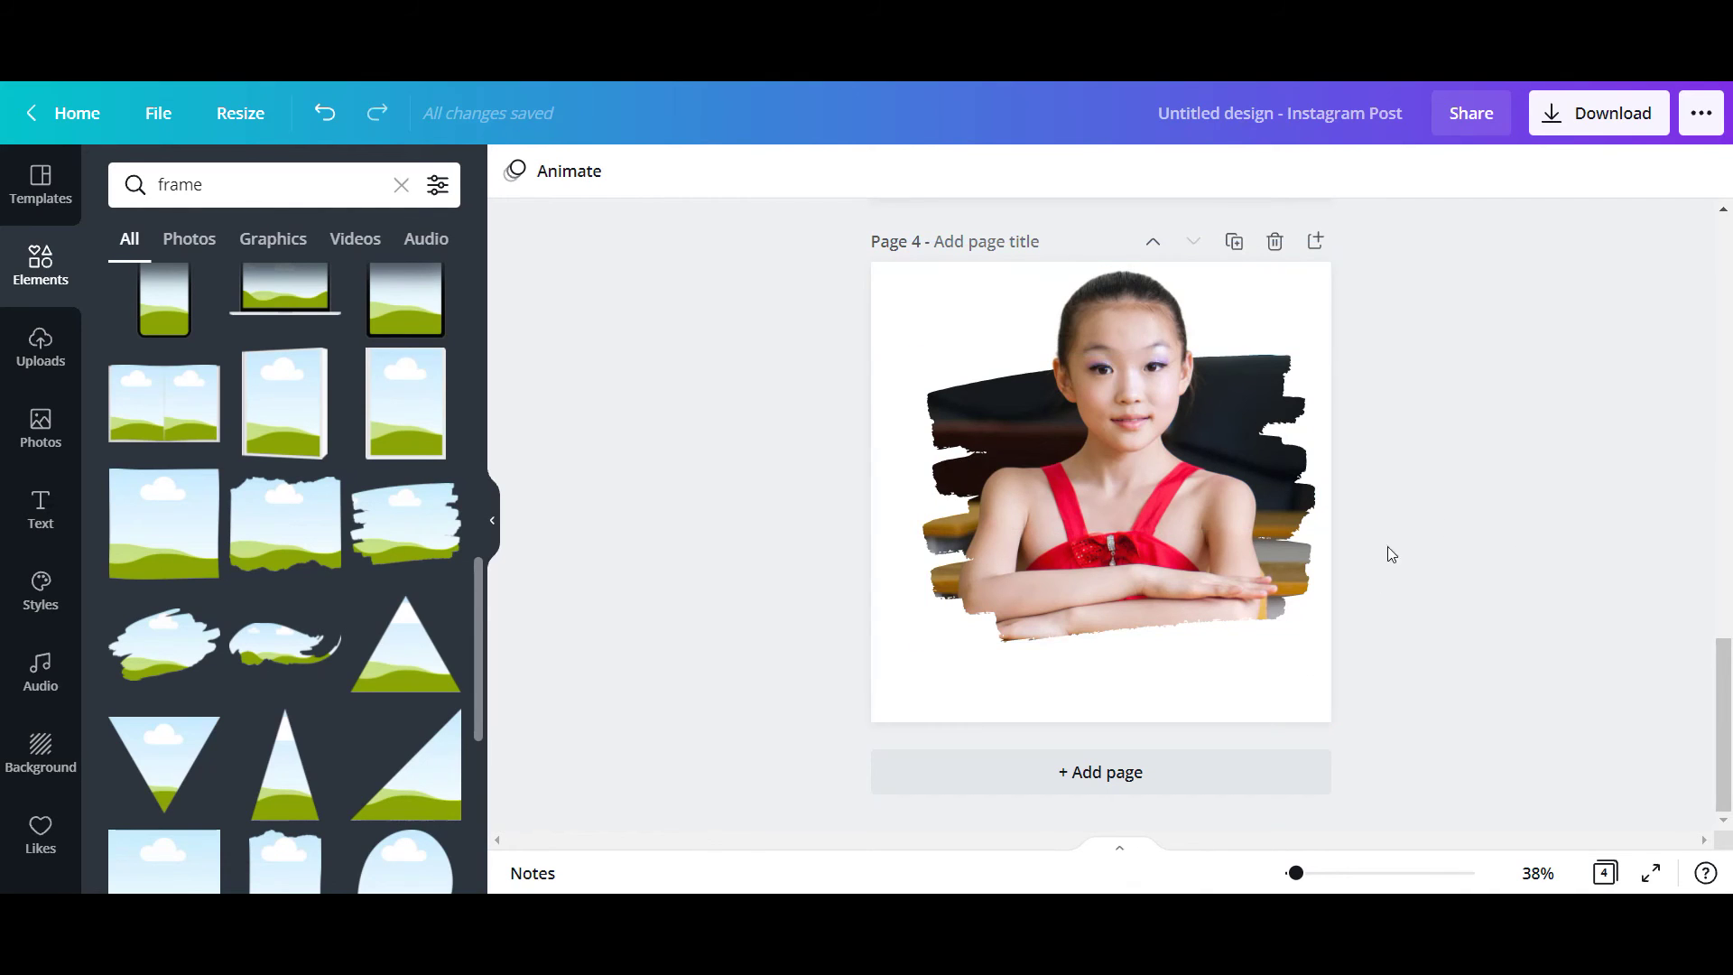
scroll(1388, 542, "up", 6)
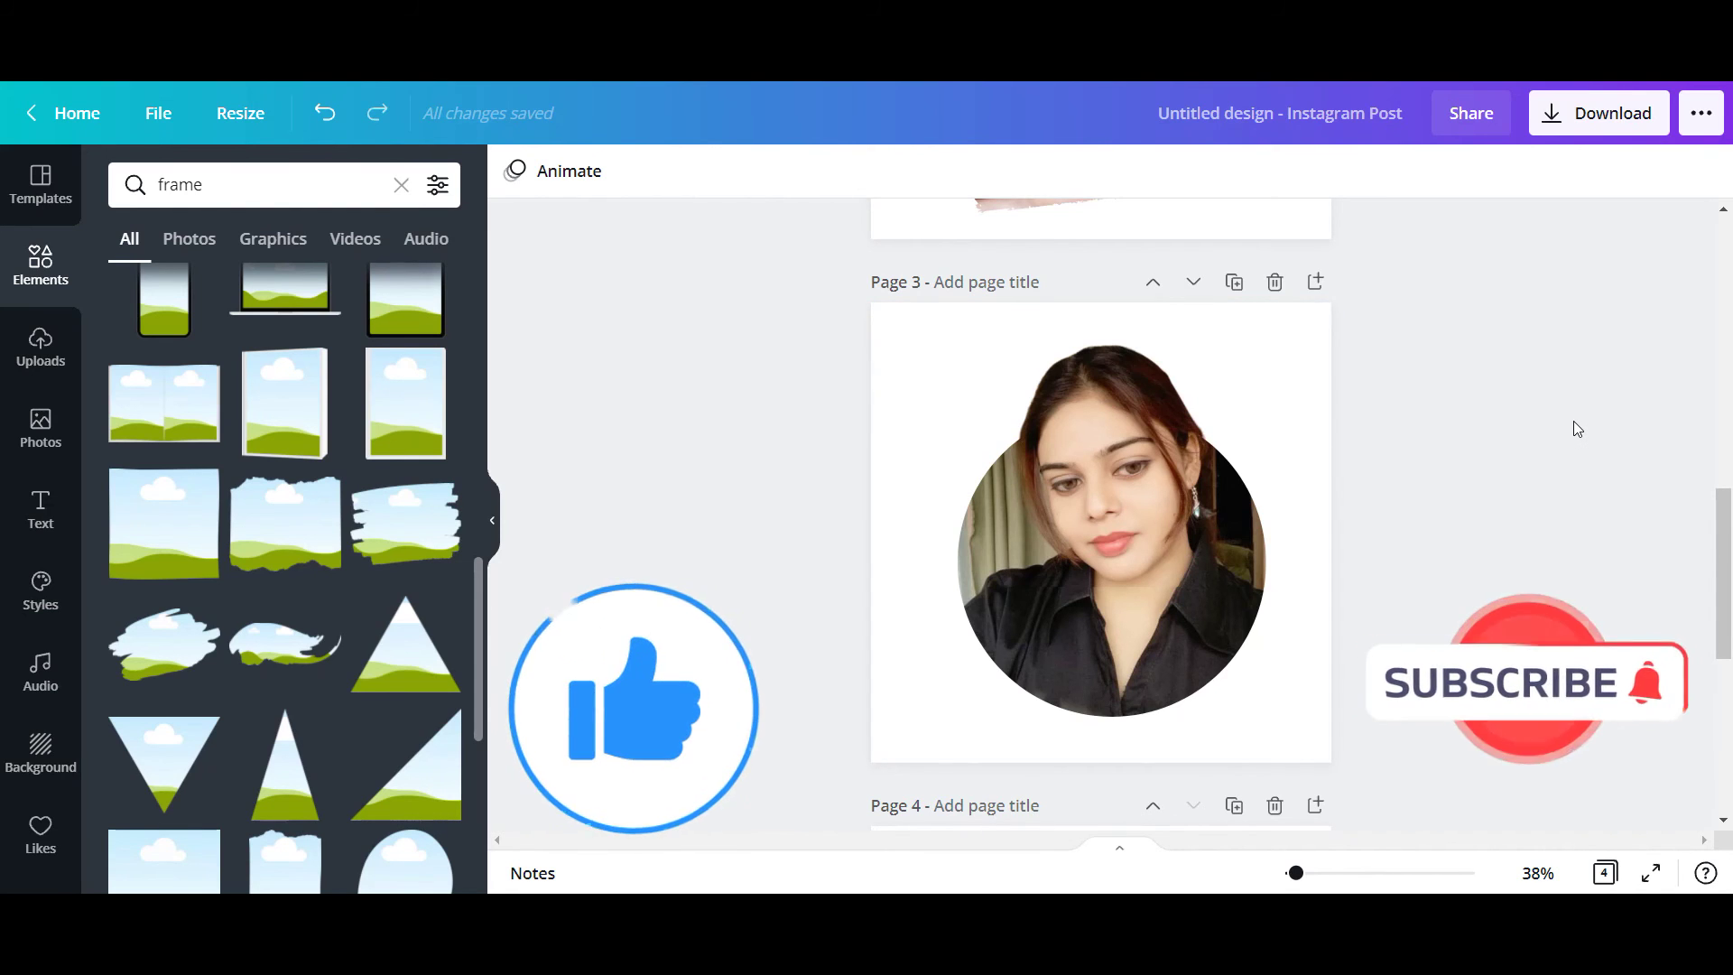
scroll(1573, 420, "down", 4)
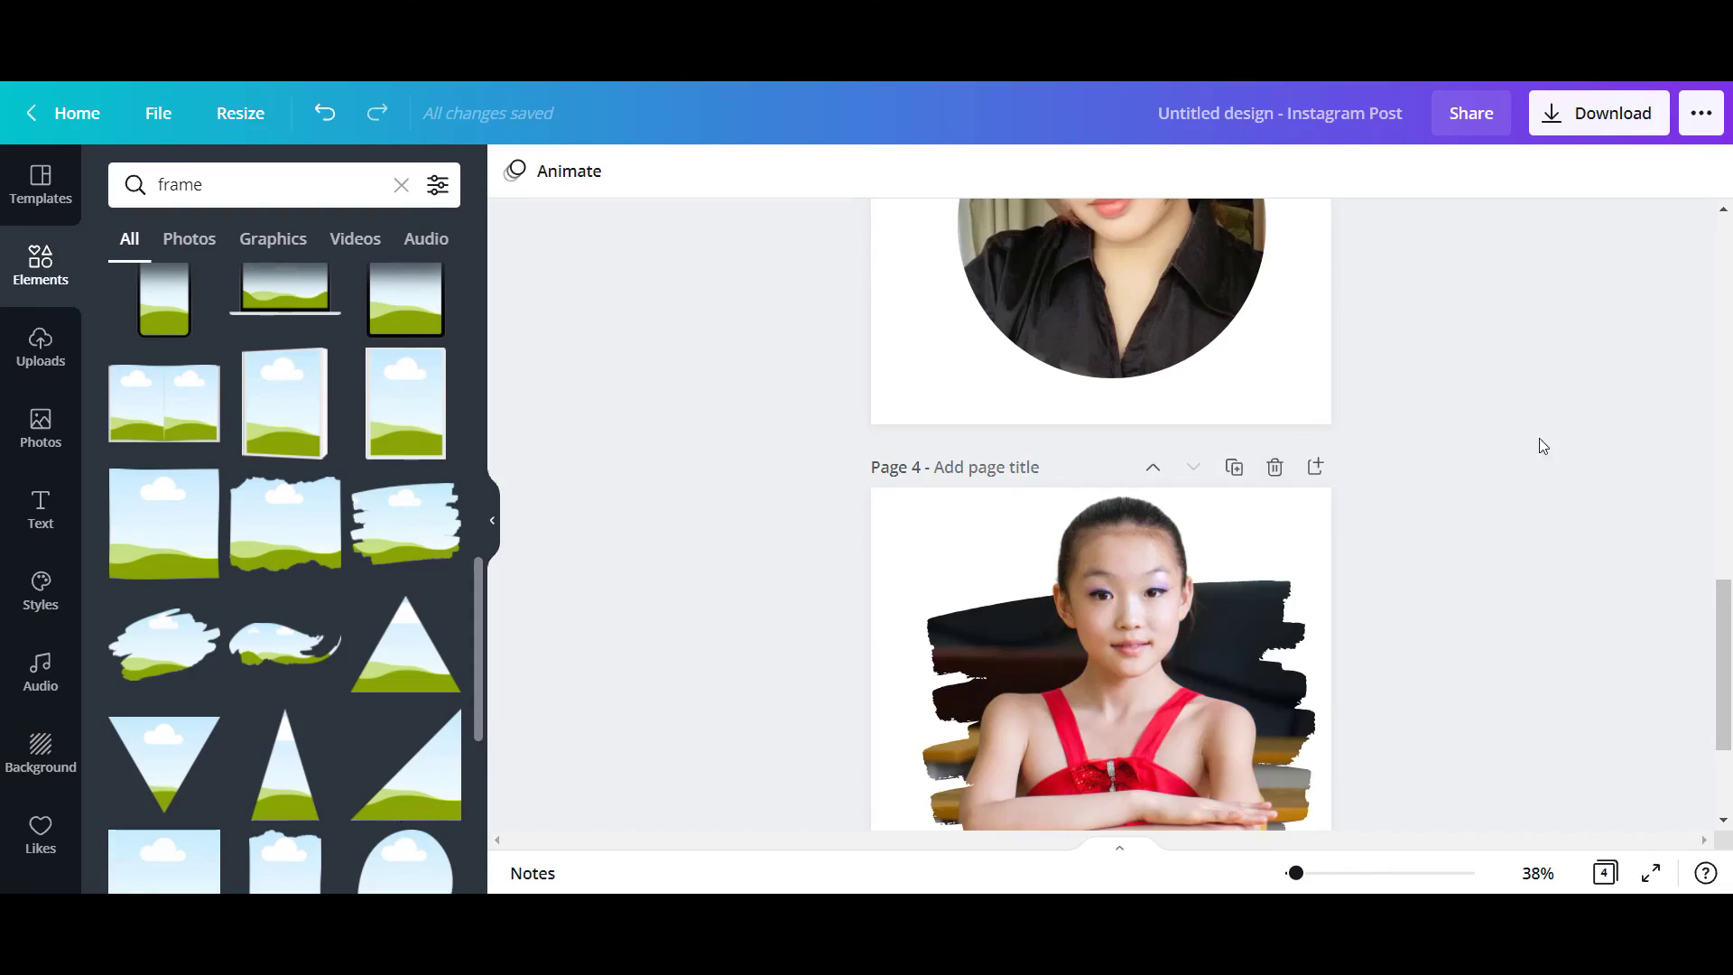
scroll(1492, 479, "up", 3)
scroll(1489, 478, "up", 3)
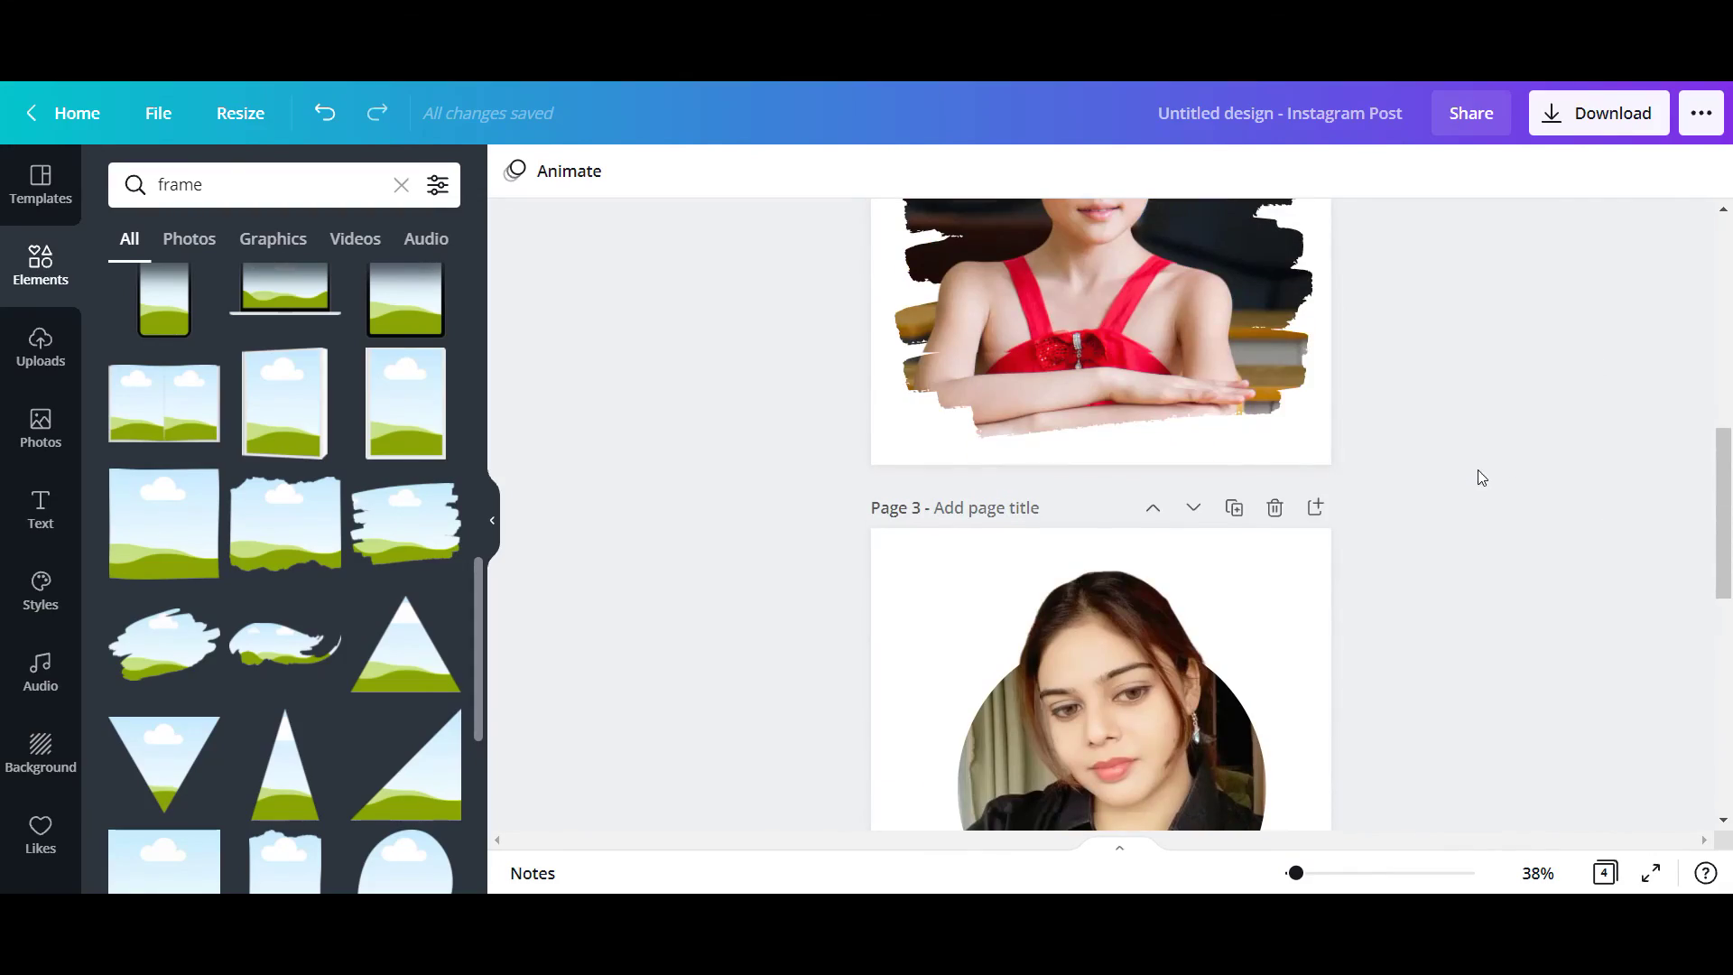